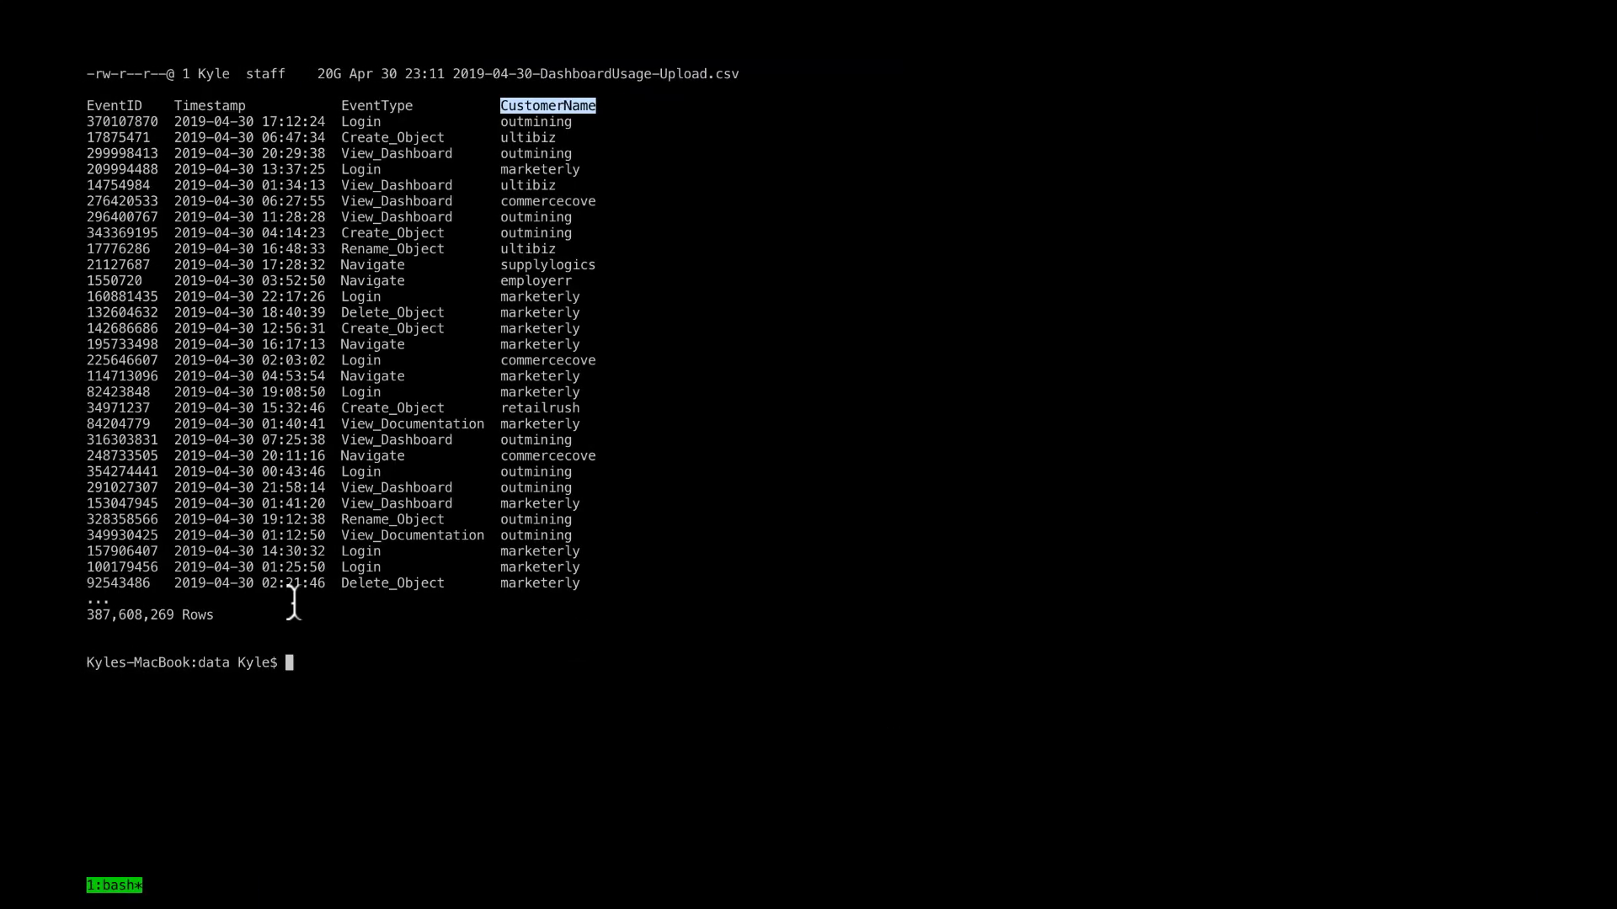
Step: Highlight the CSV's EventID, Timestamp, EventType and CustomerName column headers, then go to Snowflake's DEMO_DB tables
double_click(102, 105)
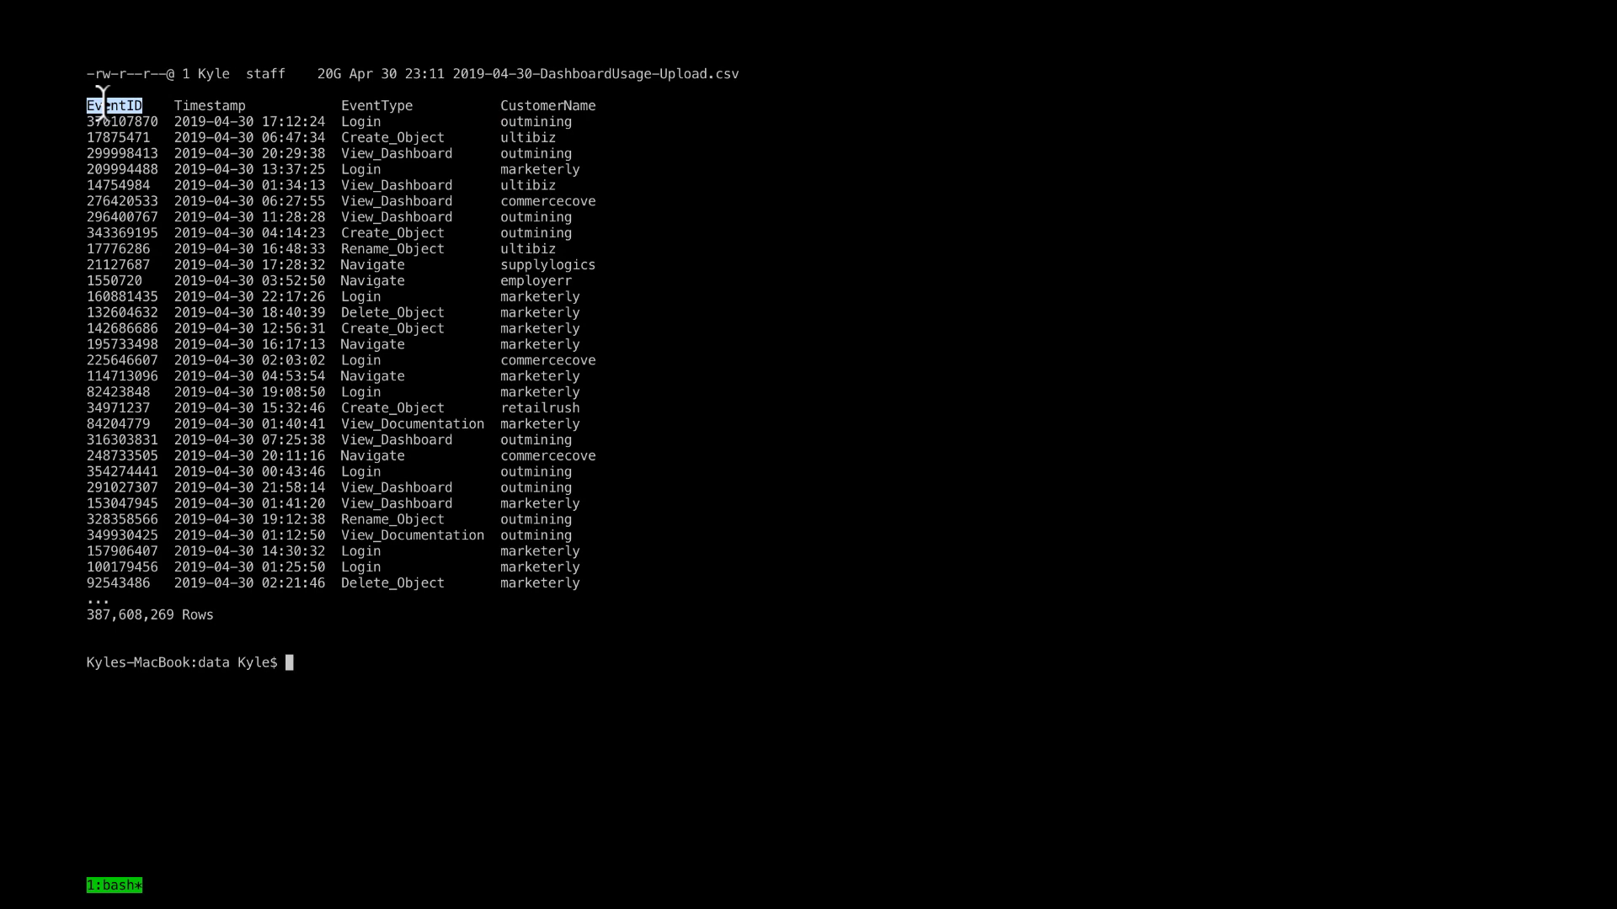
double_click(227, 105)
double_click(353, 105)
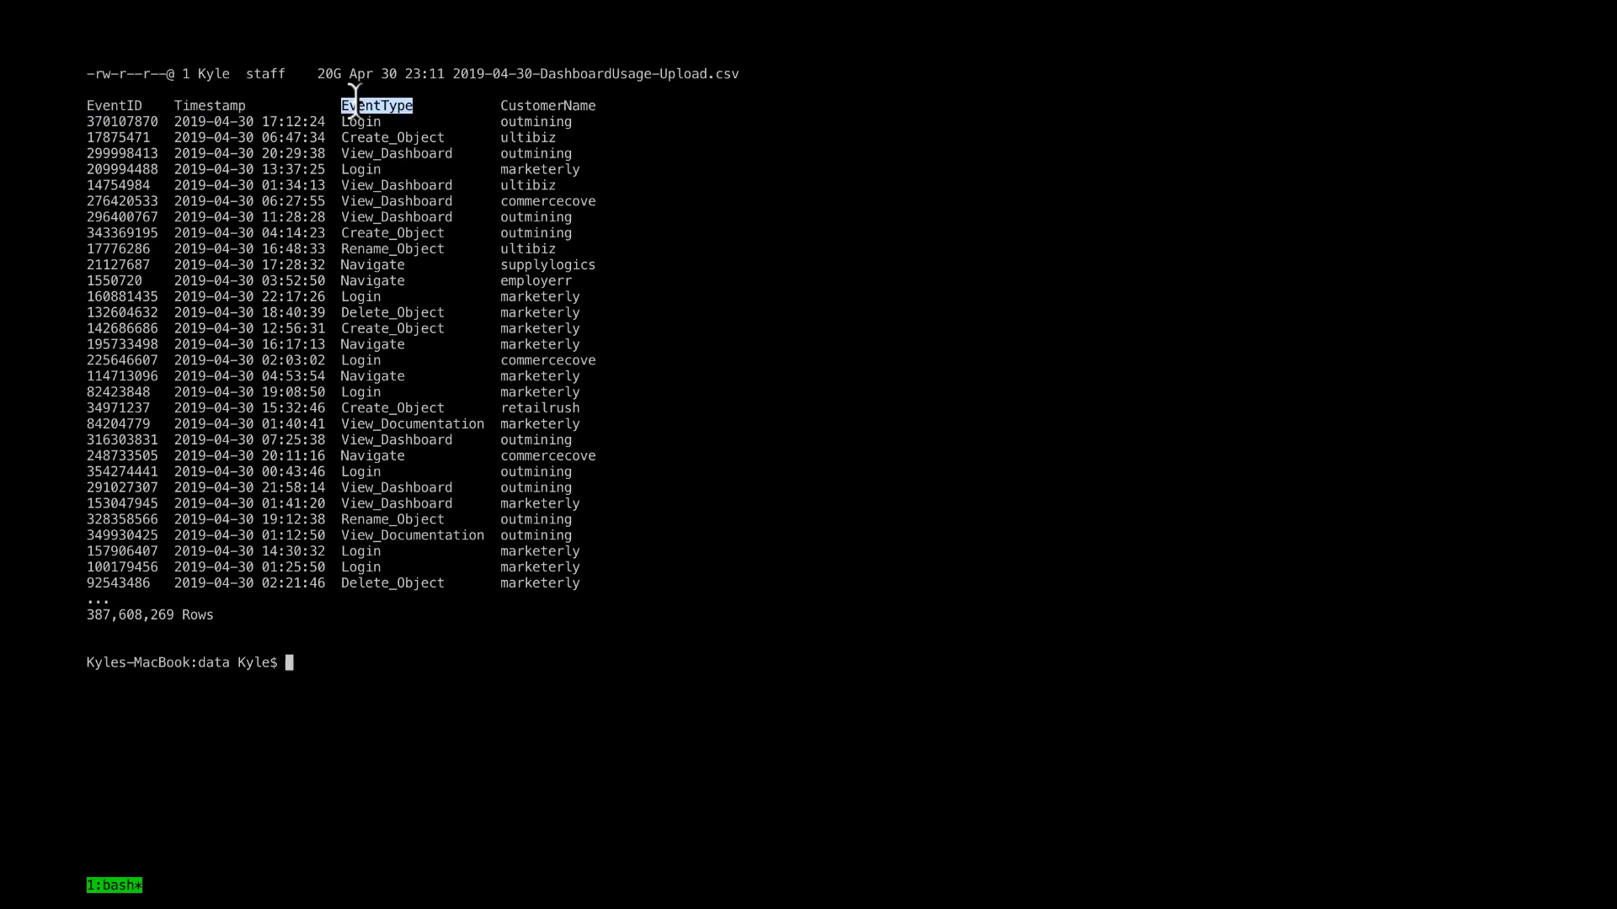
double_click(568, 105)
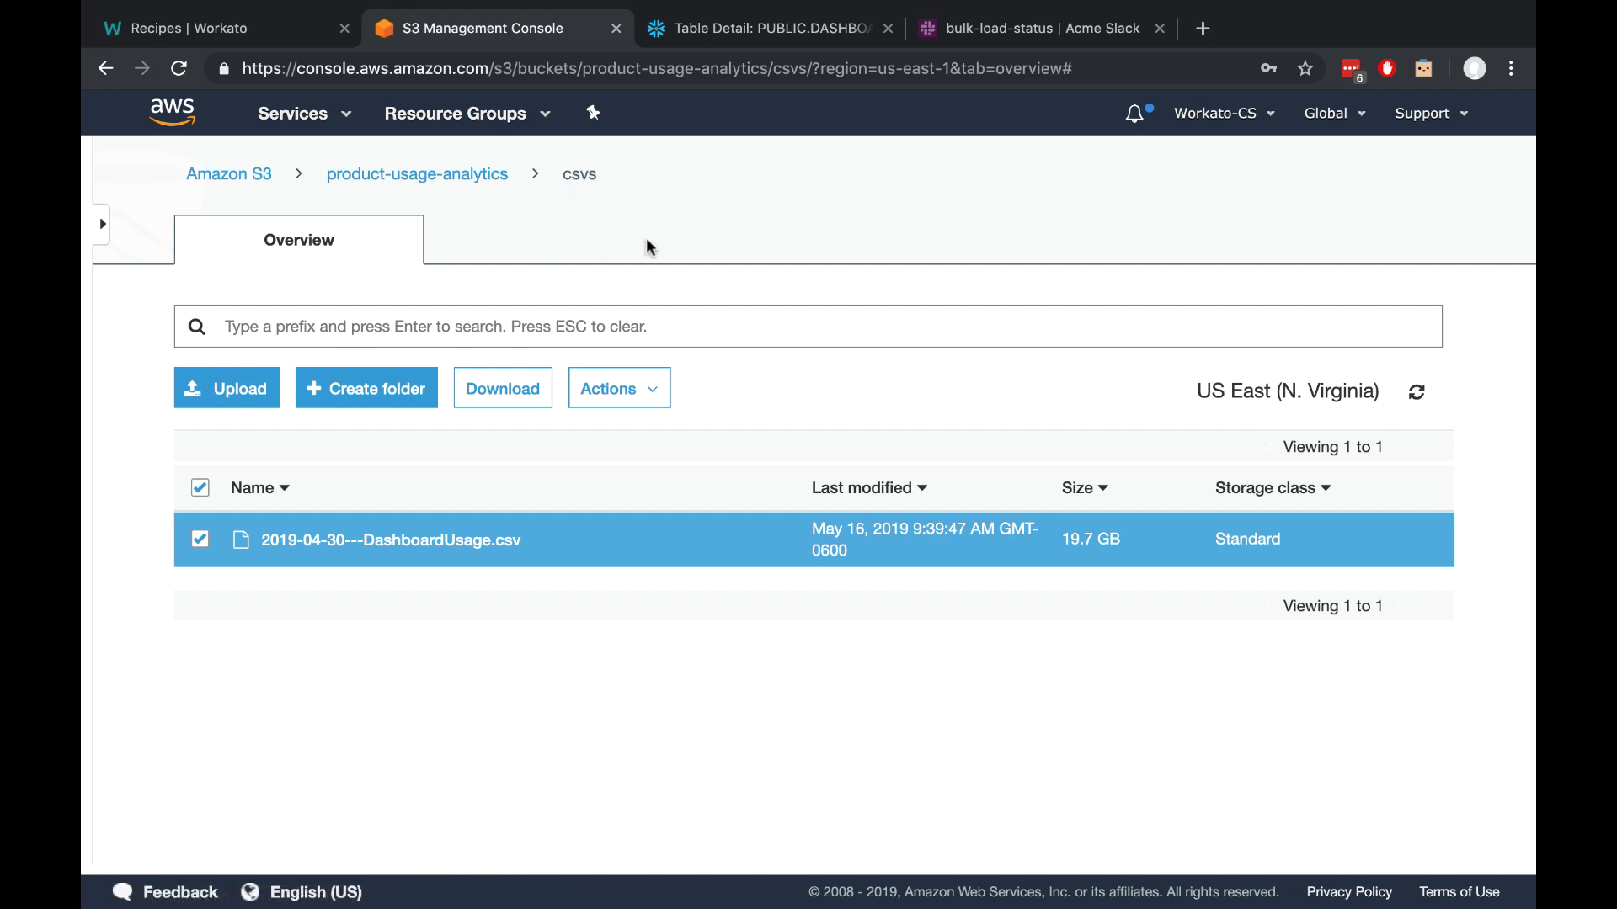
key(ctrl+Tab)
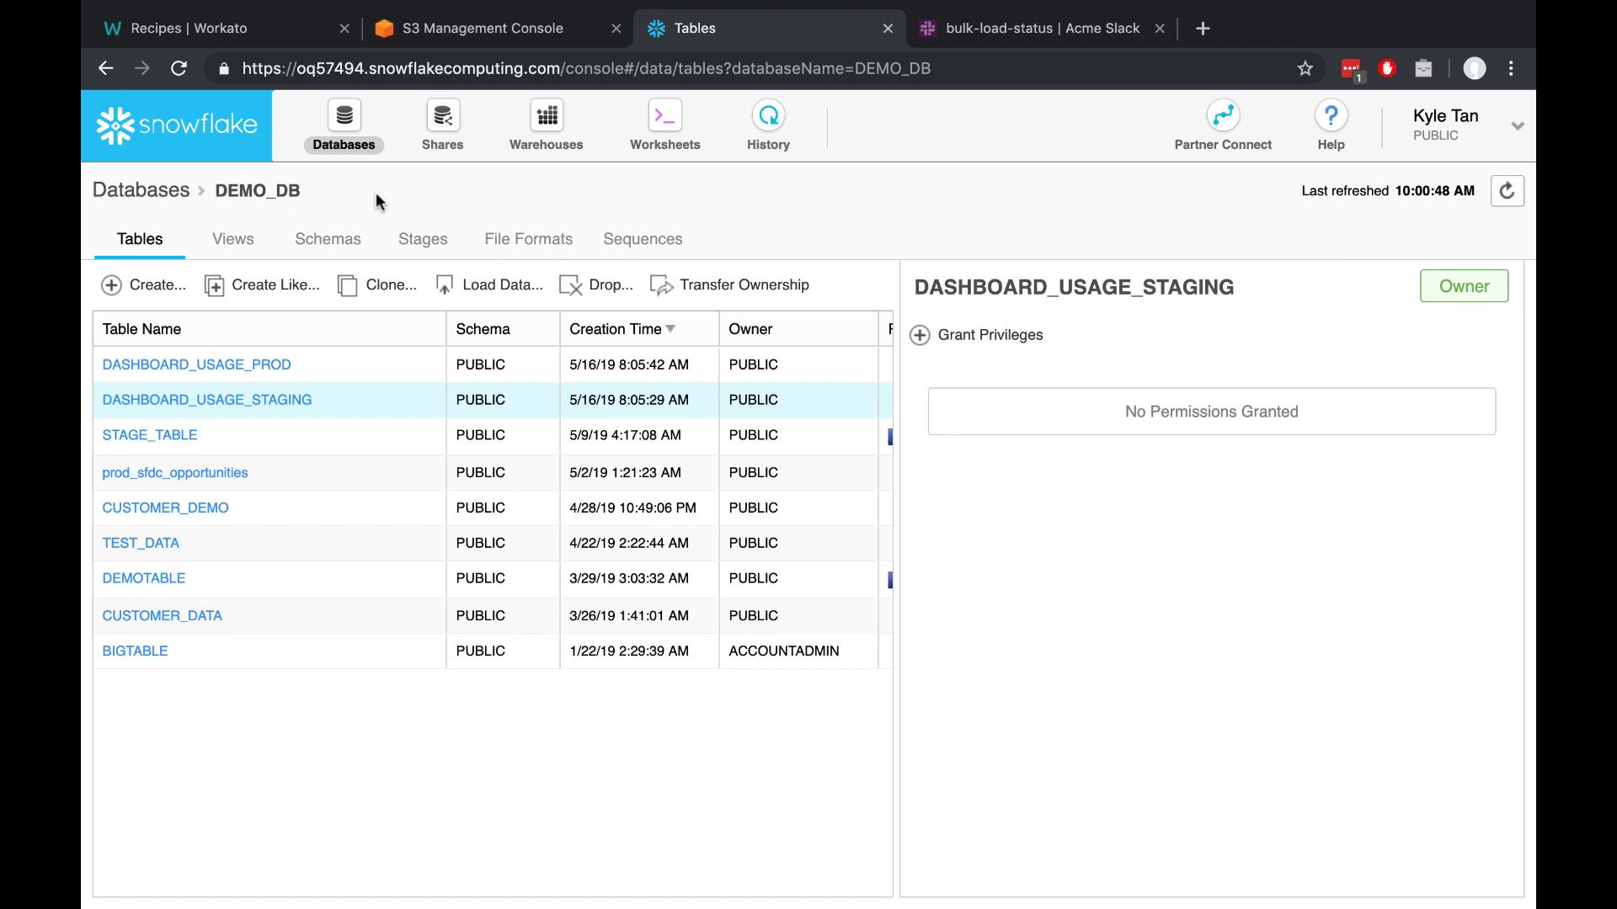
Step: Inspect DASHBOARD_USAGE_STAGING's columns, such as EVENTID and TIMESTAMP, then list DEMO_DB's stages
click(368, 367)
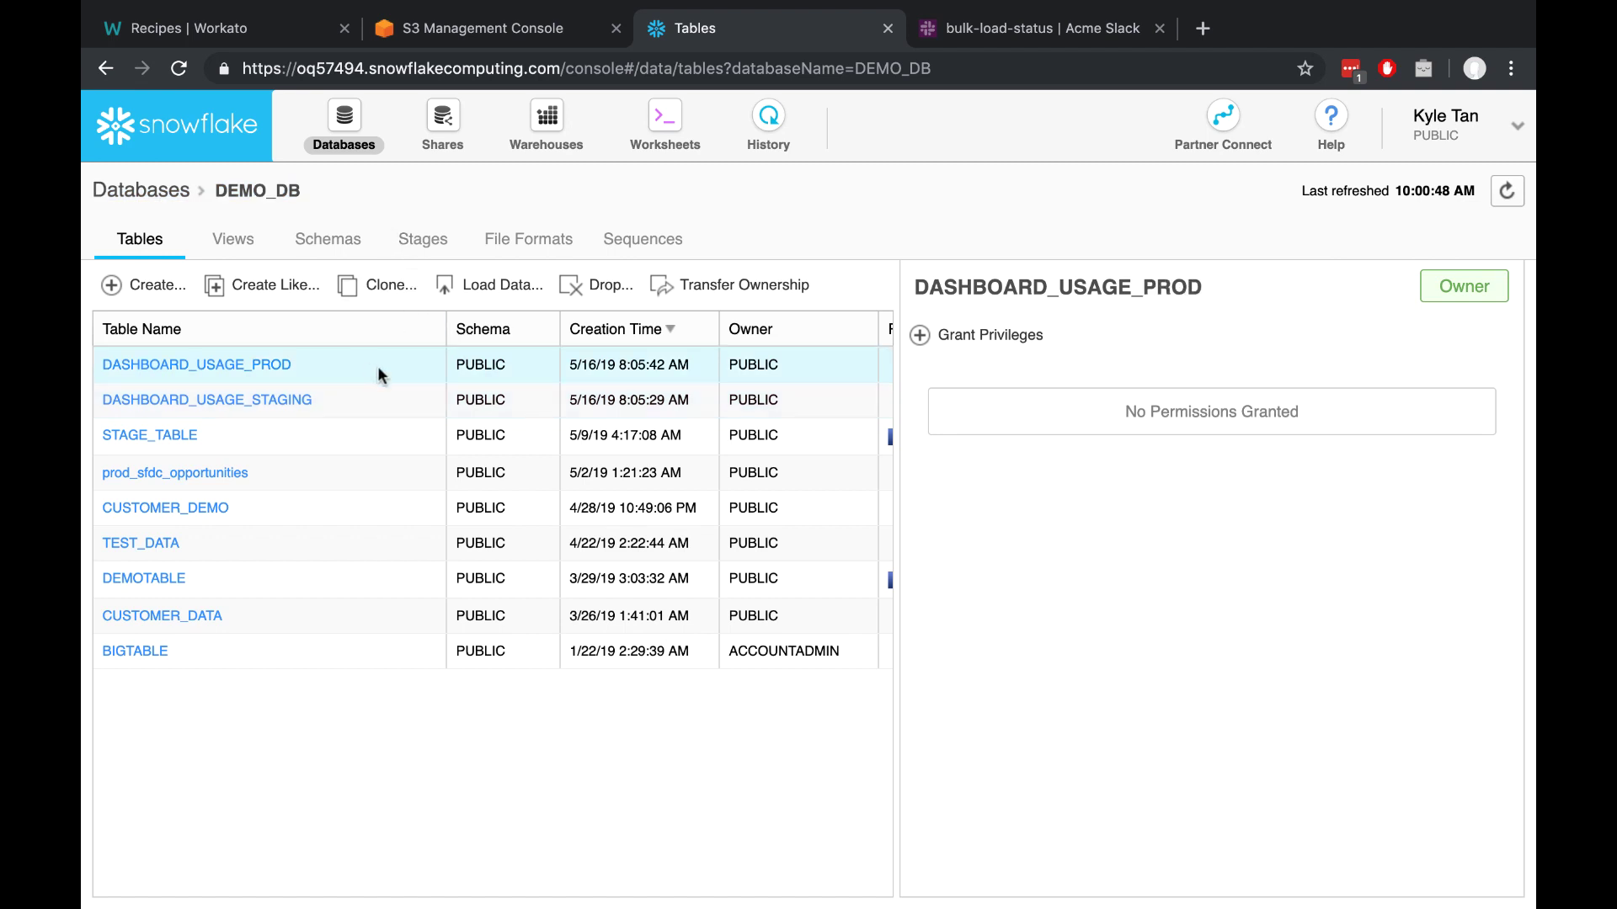
click(271, 403)
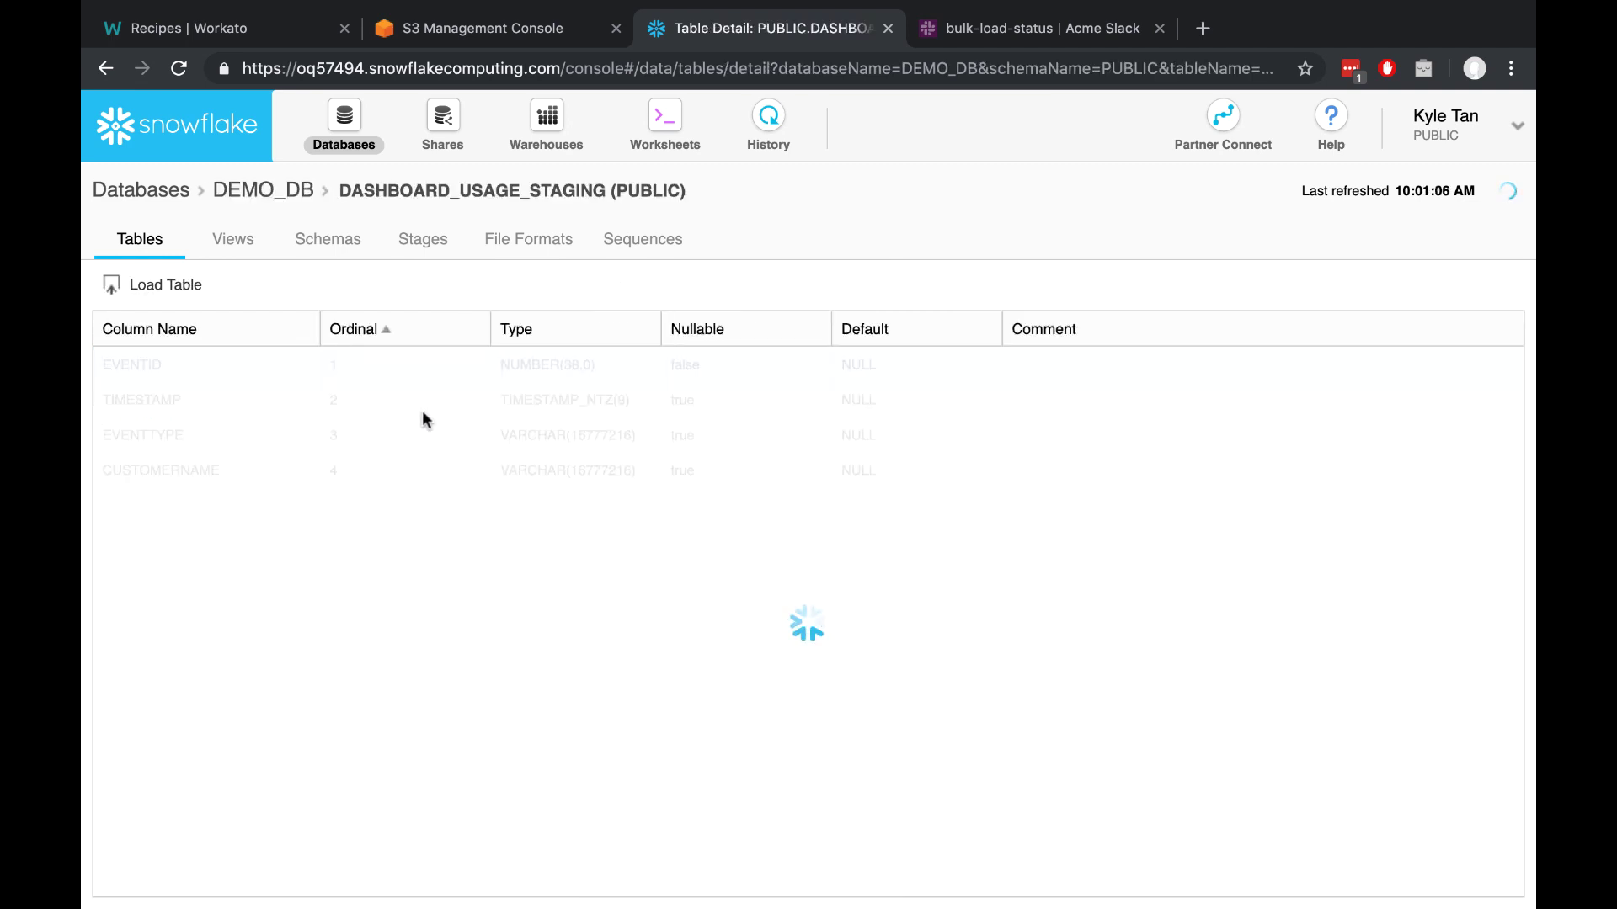
double_click(132, 364)
click(148, 396)
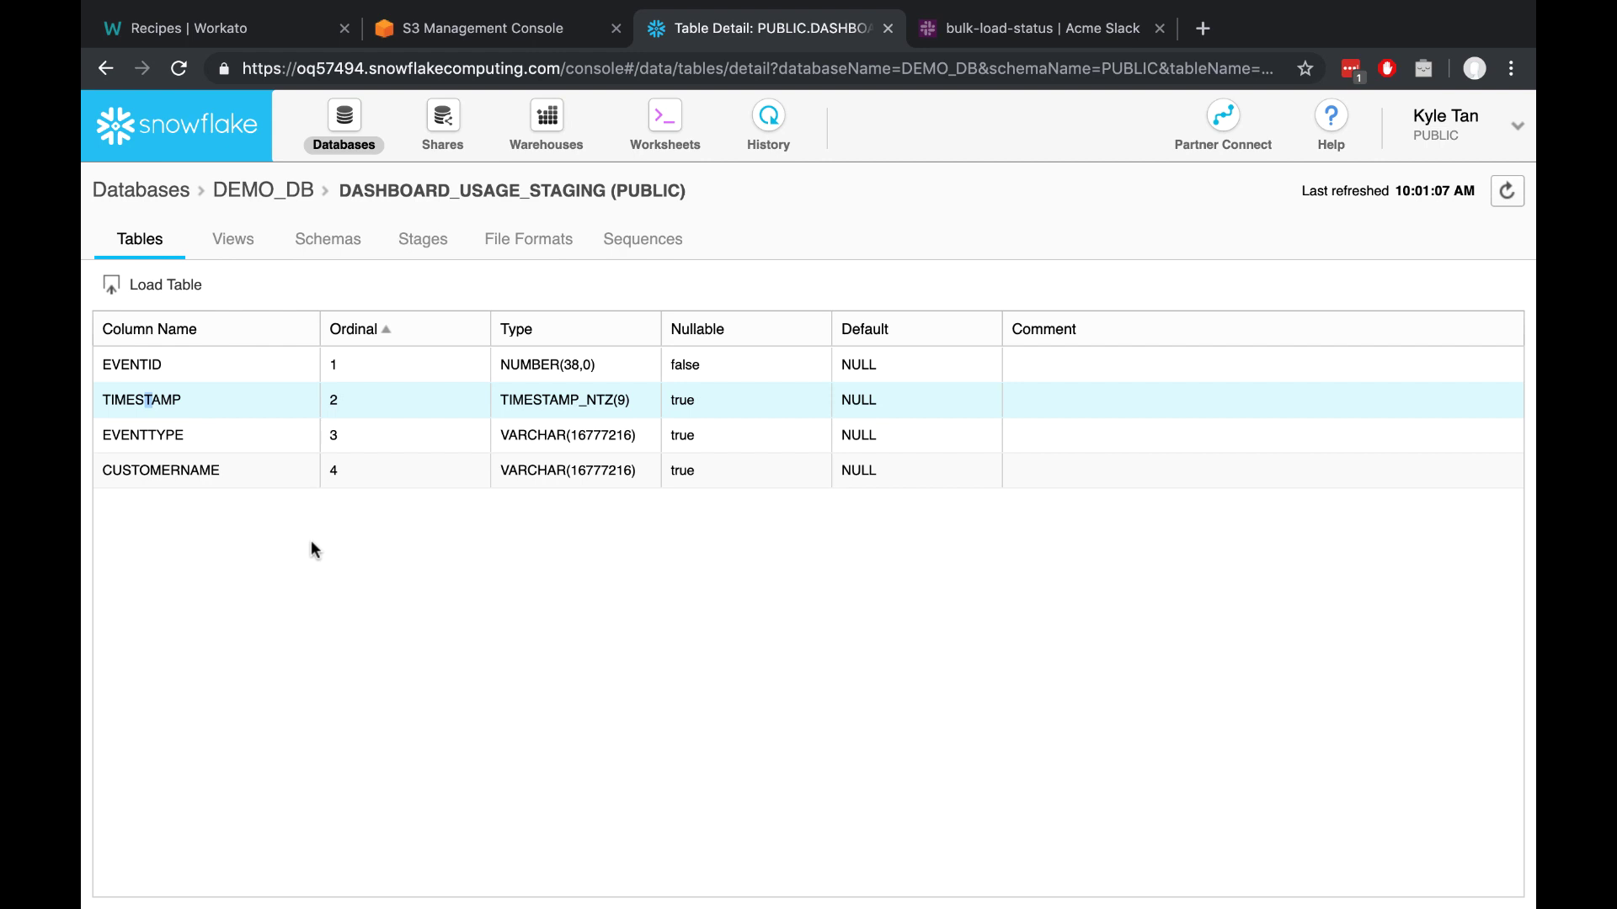
click(423, 241)
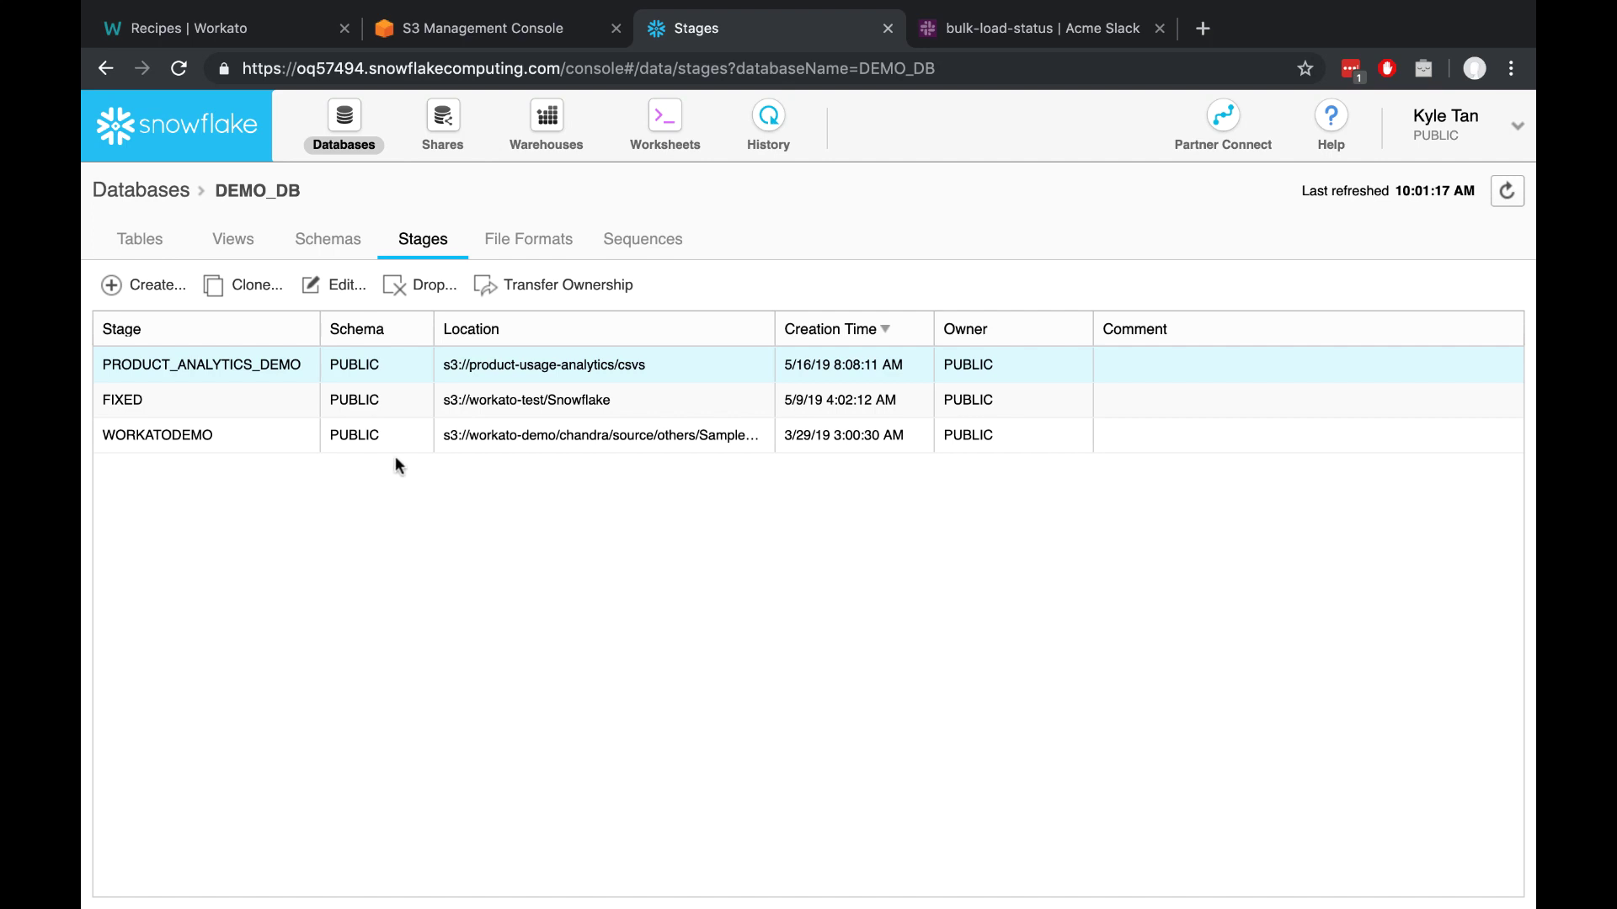
Step: Highlight the PRODUCT_ANALYTICS_DEMO stage and its product-usage-analytics bucket and csvs folder location
double_click(255, 363)
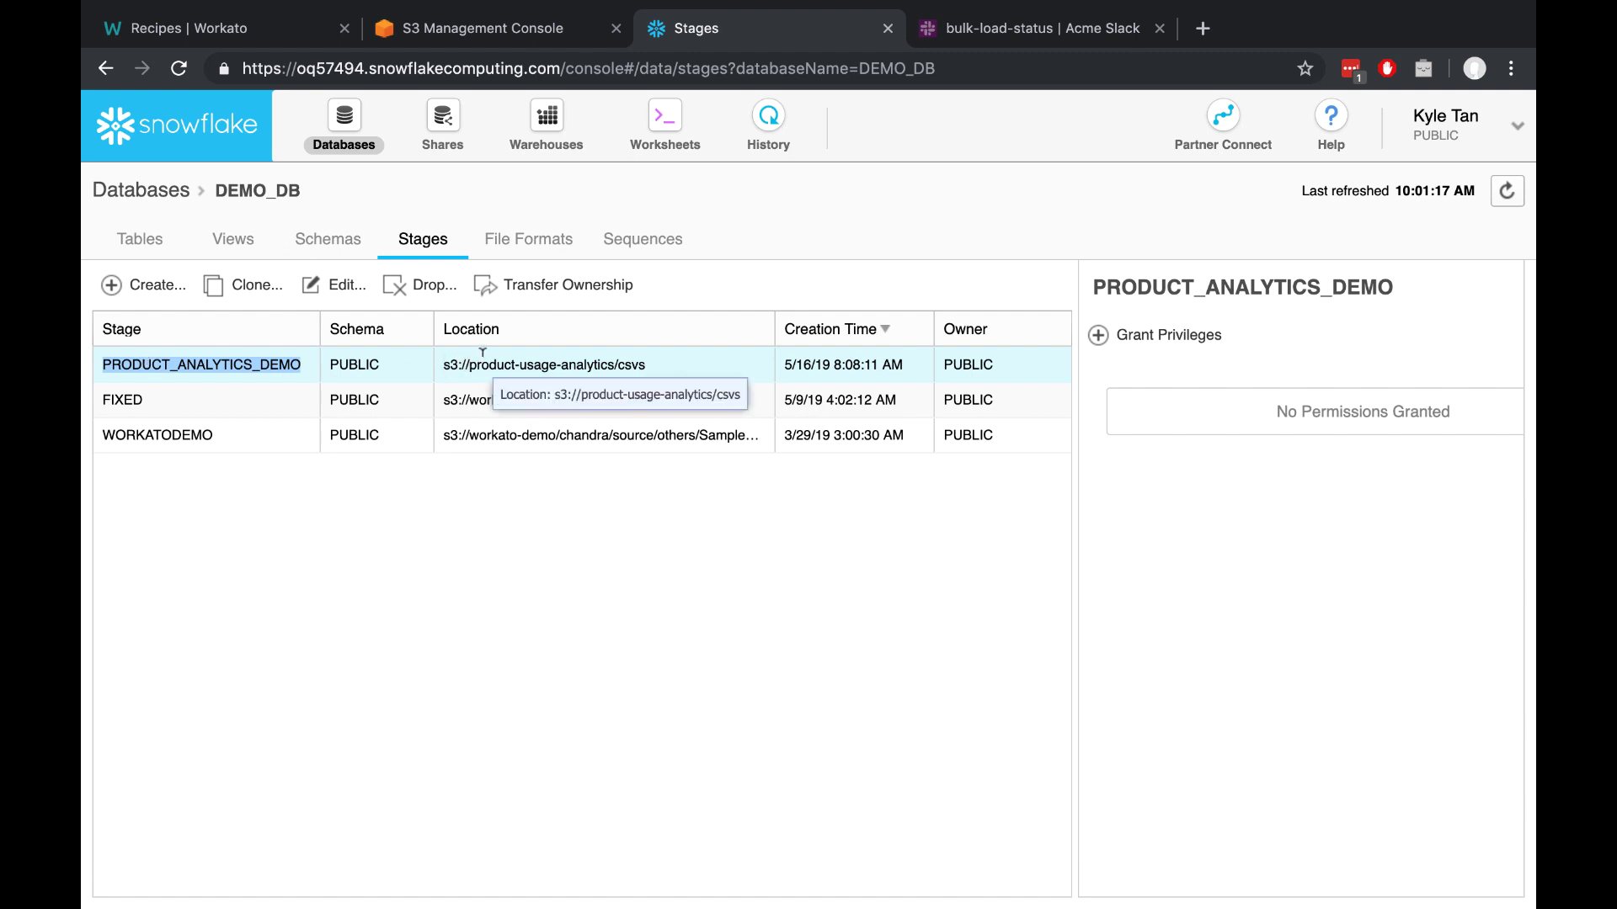
drag(469, 365, 613, 364)
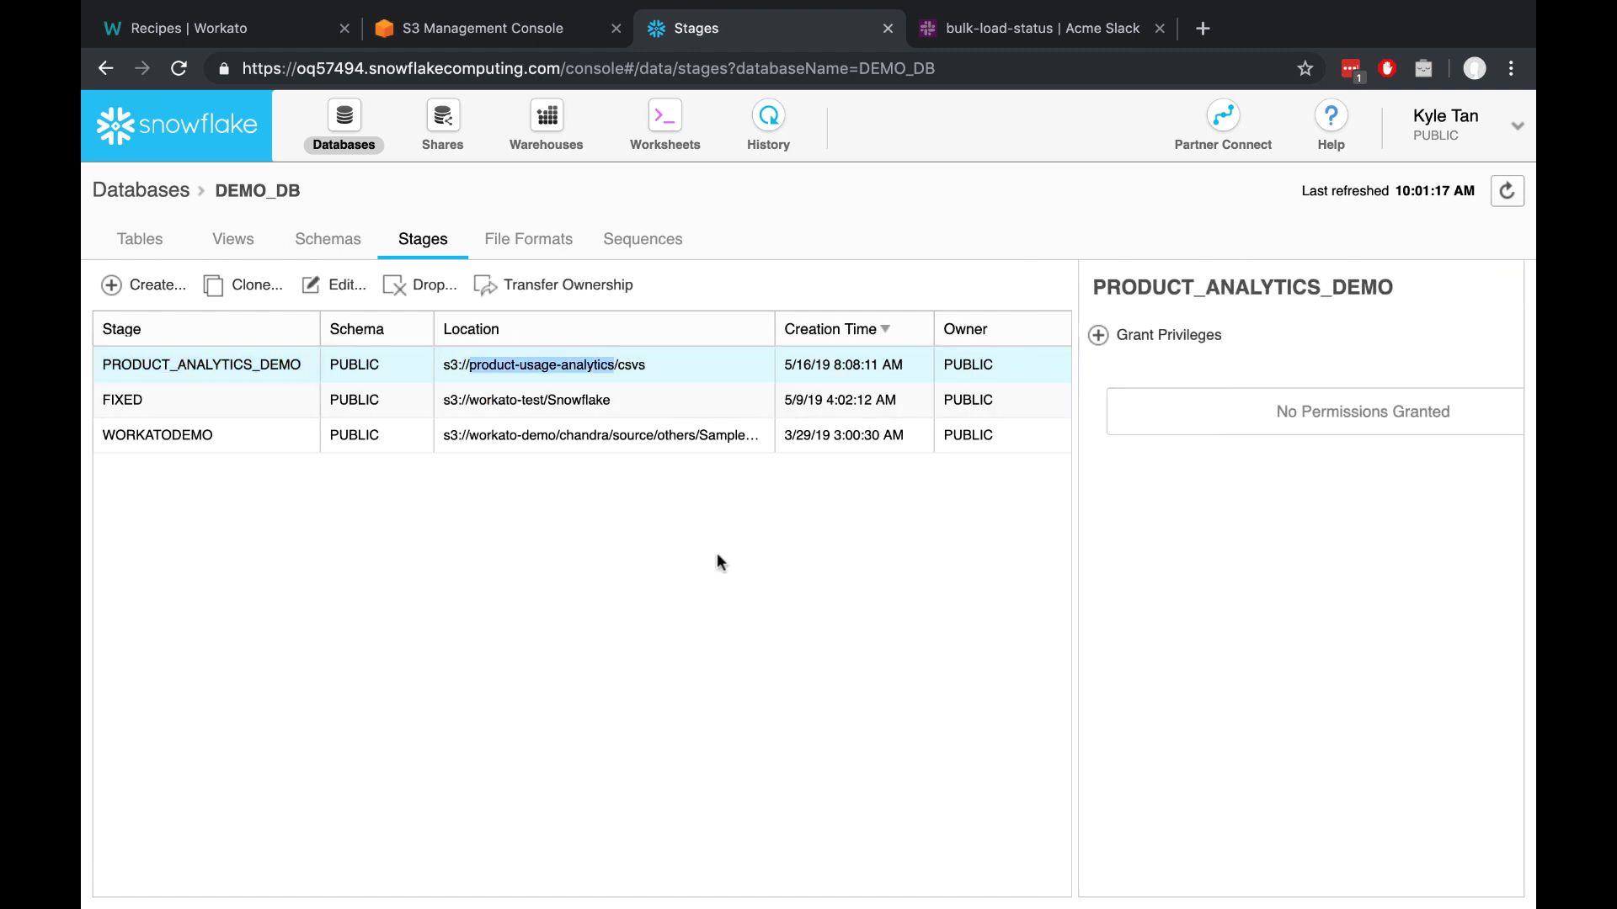
double_click(633, 367)
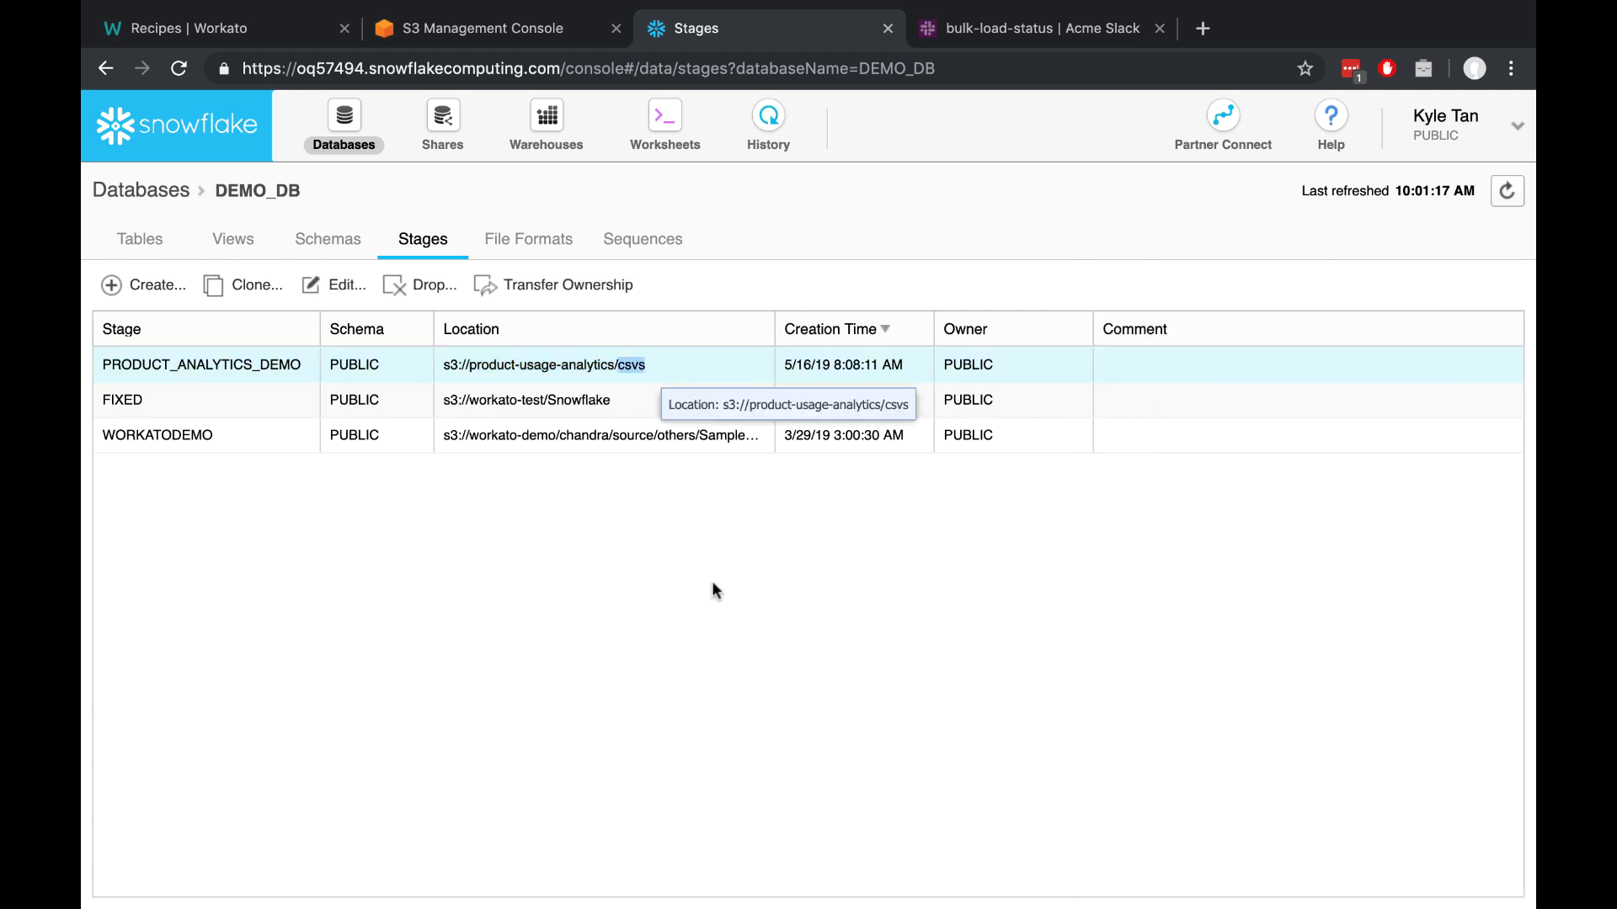
Step: Begin a new stage from an existing Amazon S3 location, then cancel without creating it
click(139, 285)
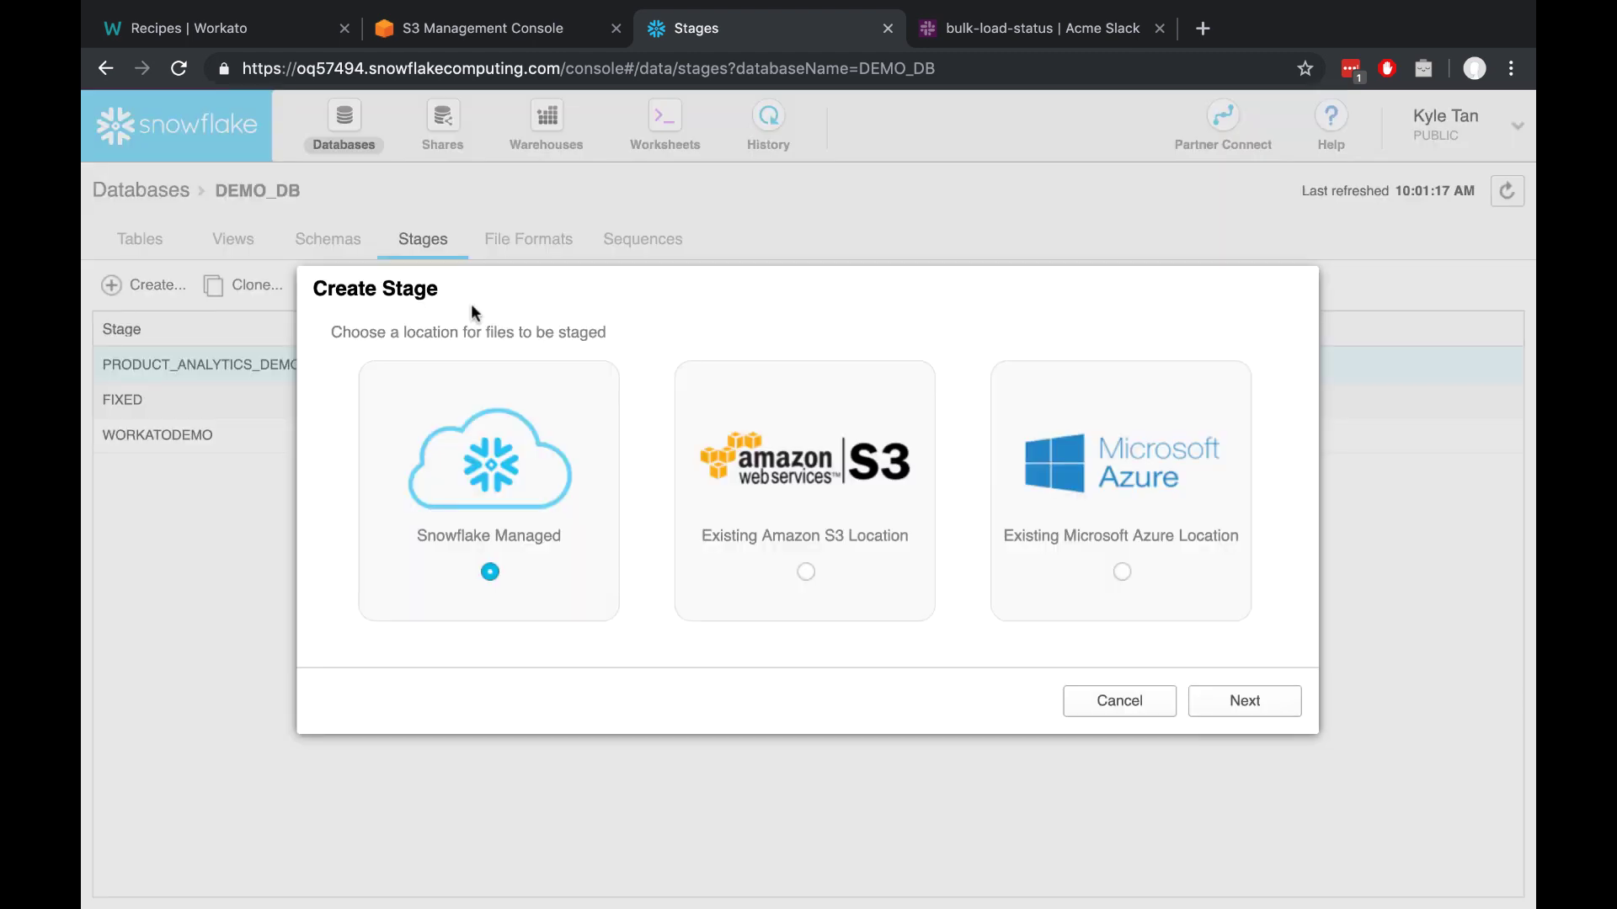
click(806, 572)
click(1206, 701)
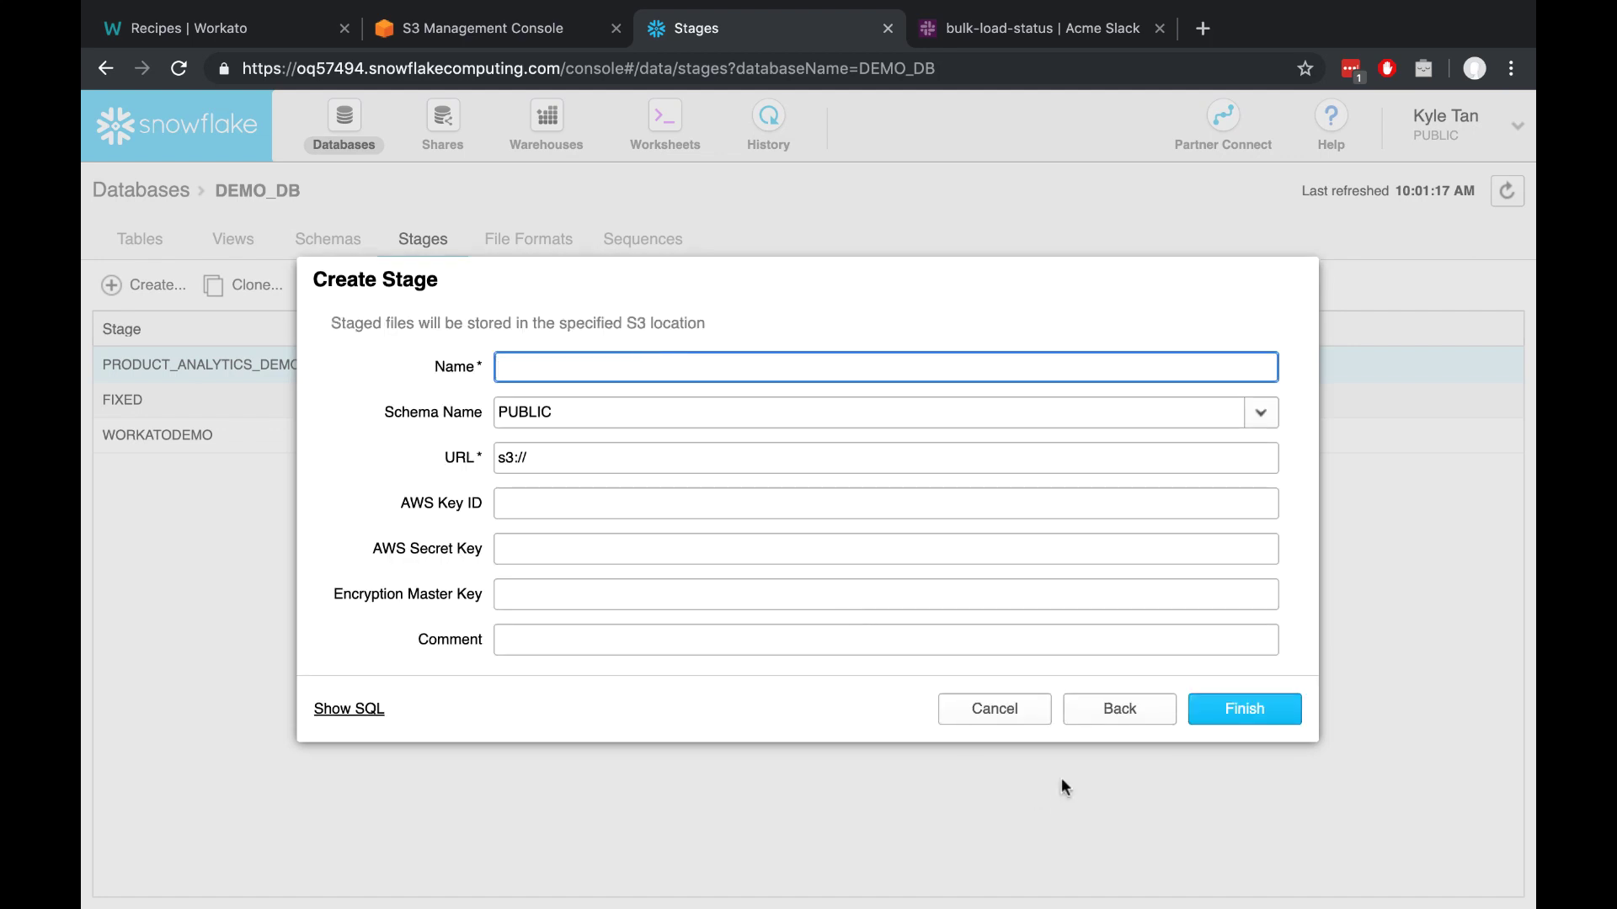
click(982, 710)
key(ctrl+Tab)
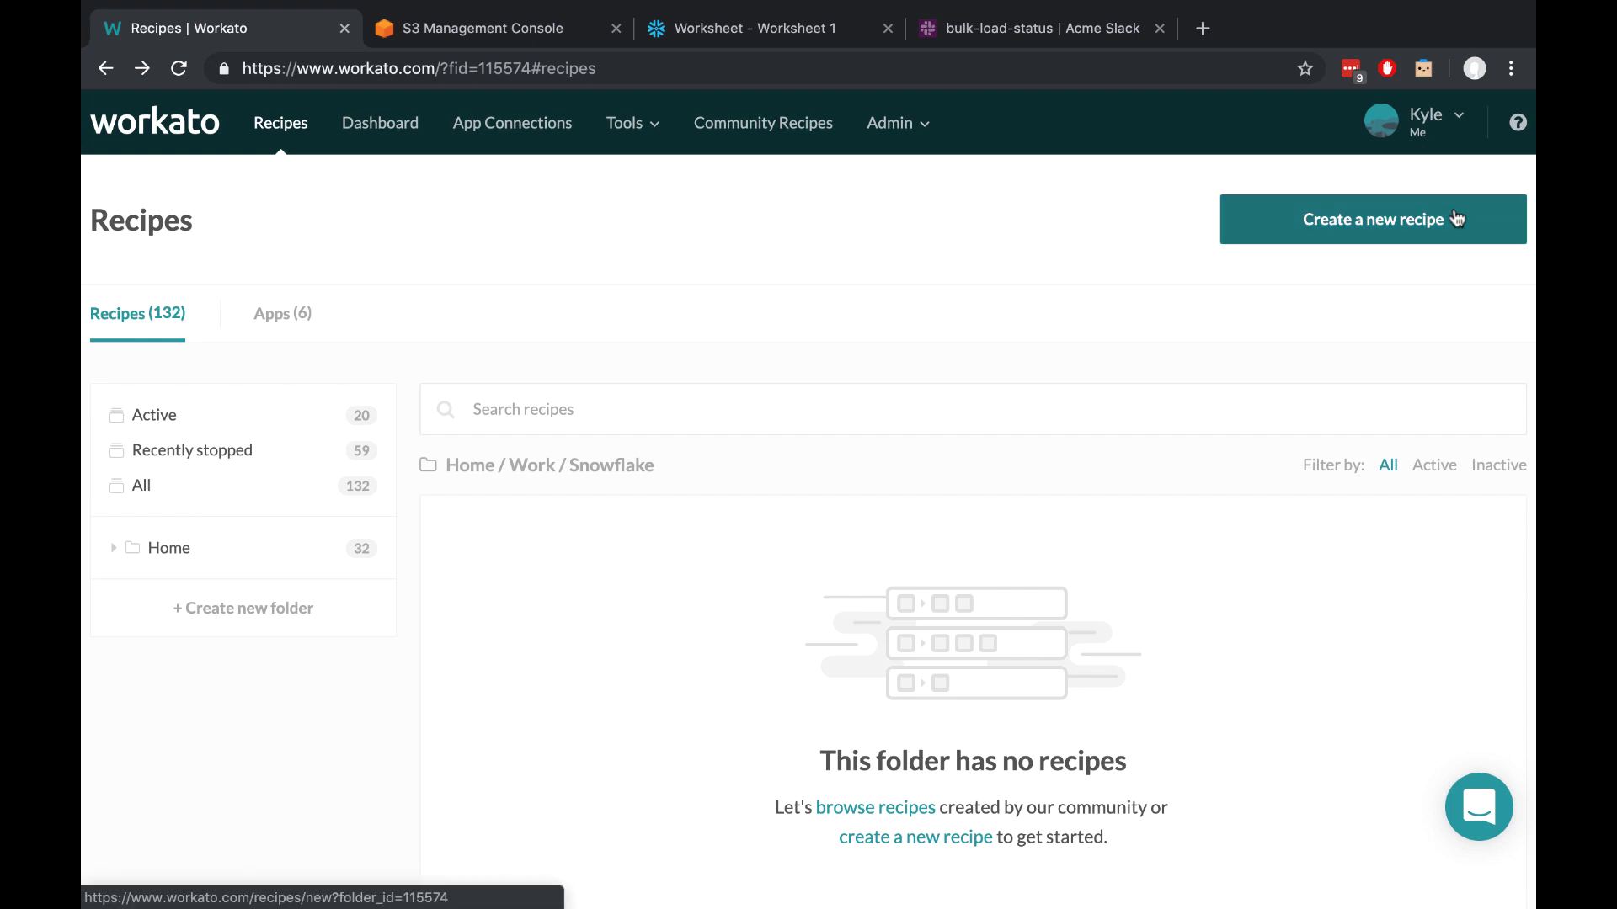
Step: Create a new recipe using Amazon S3 as the app and New file as the trigger event
click(1267, 232)
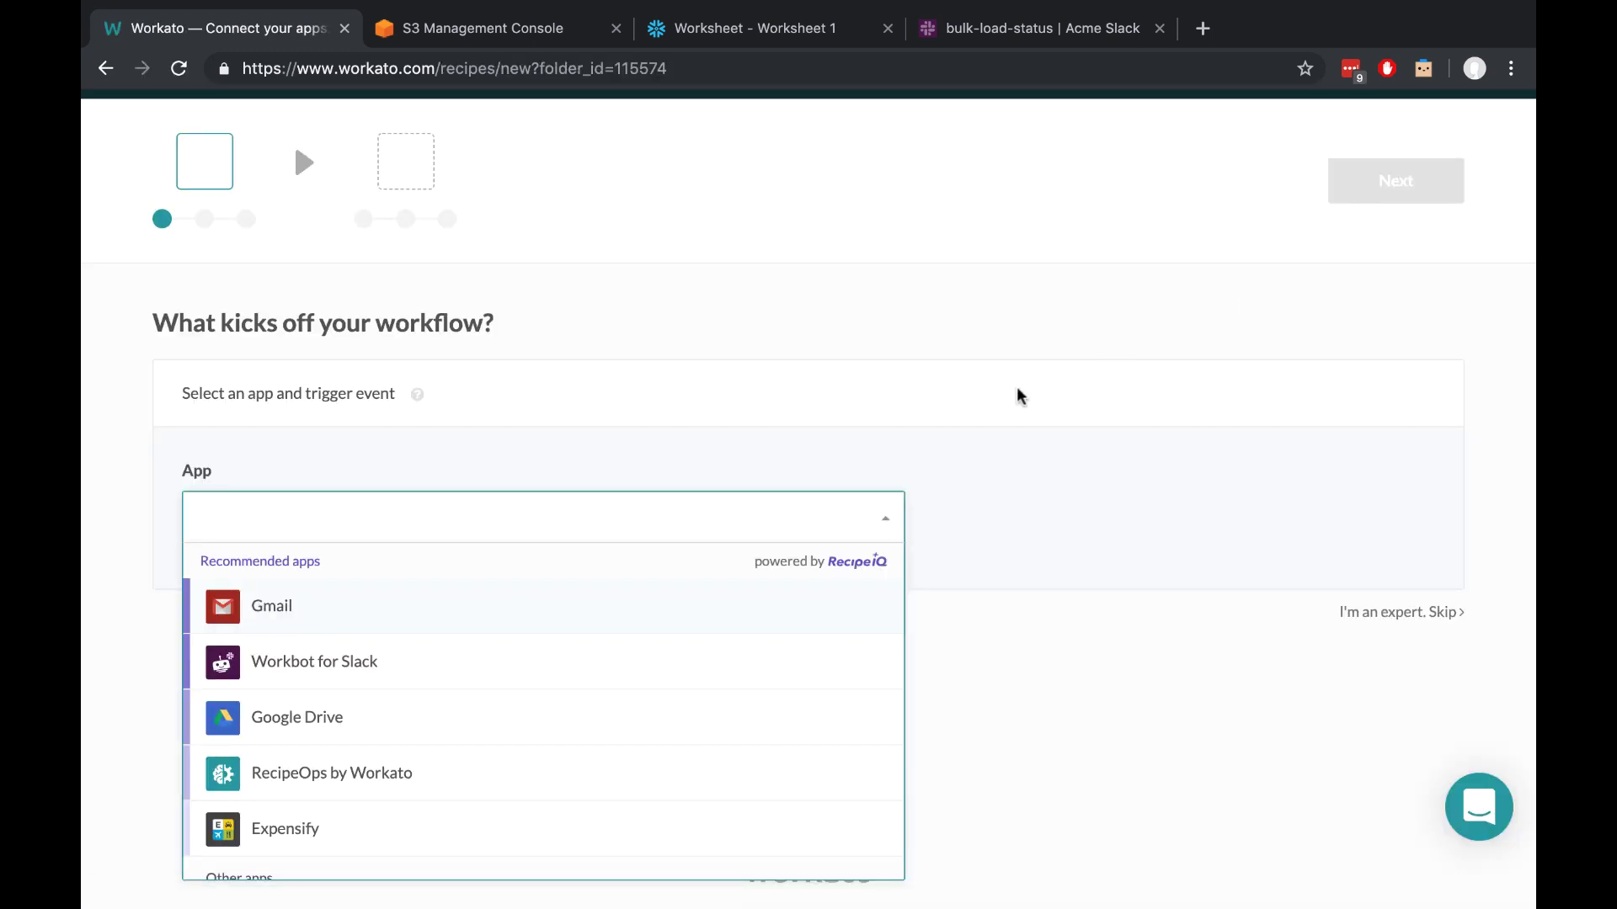
text(s3)
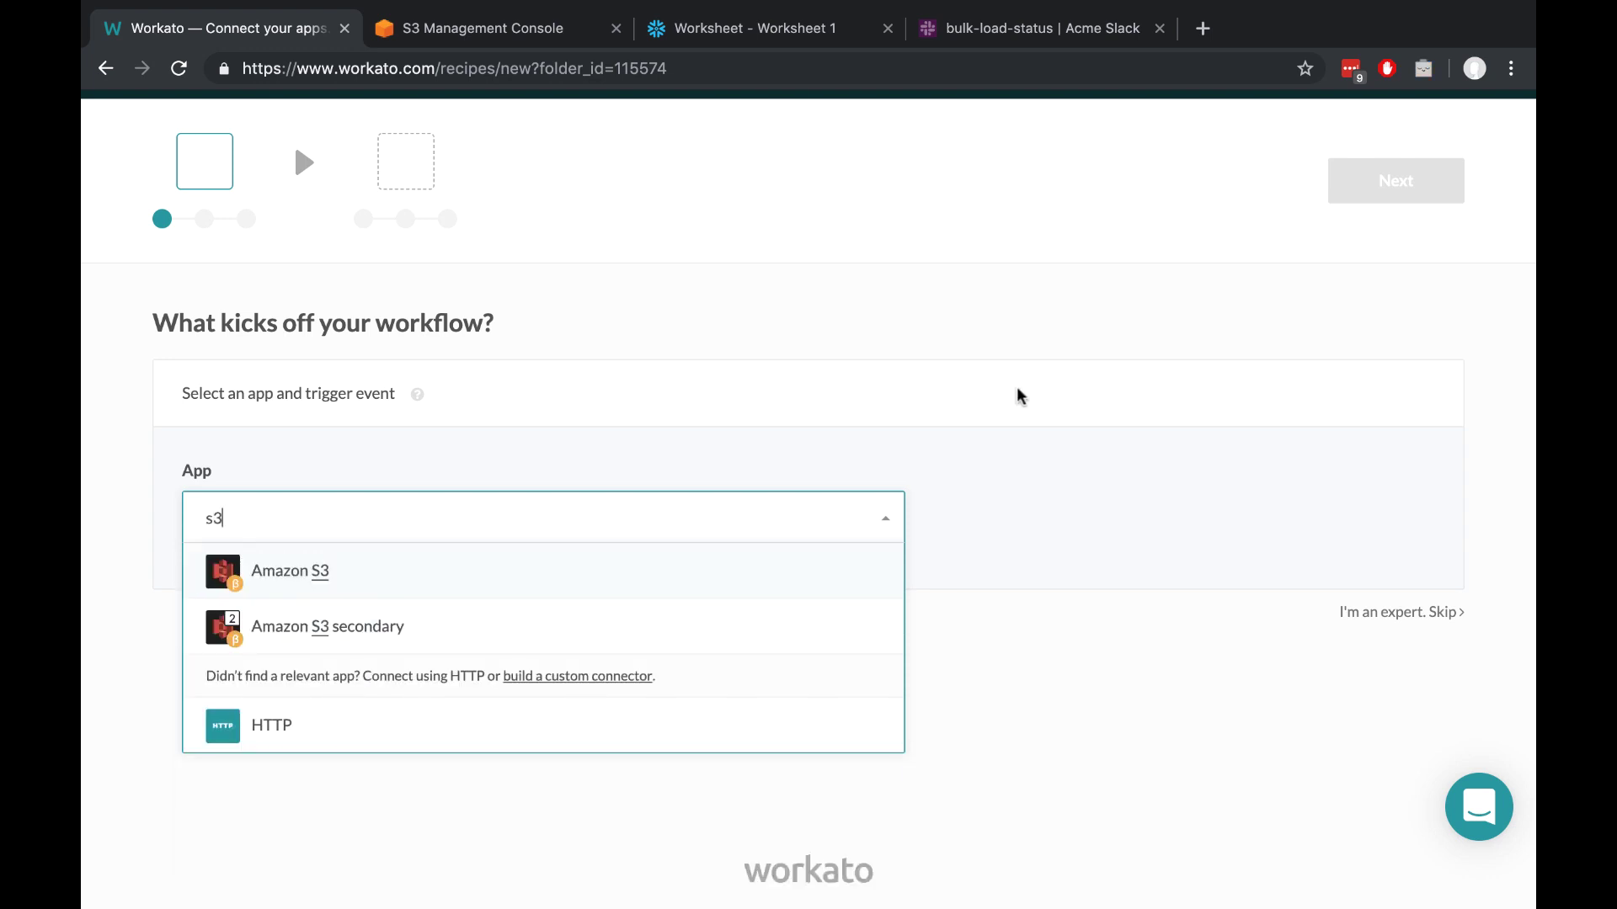
click(640, 581)
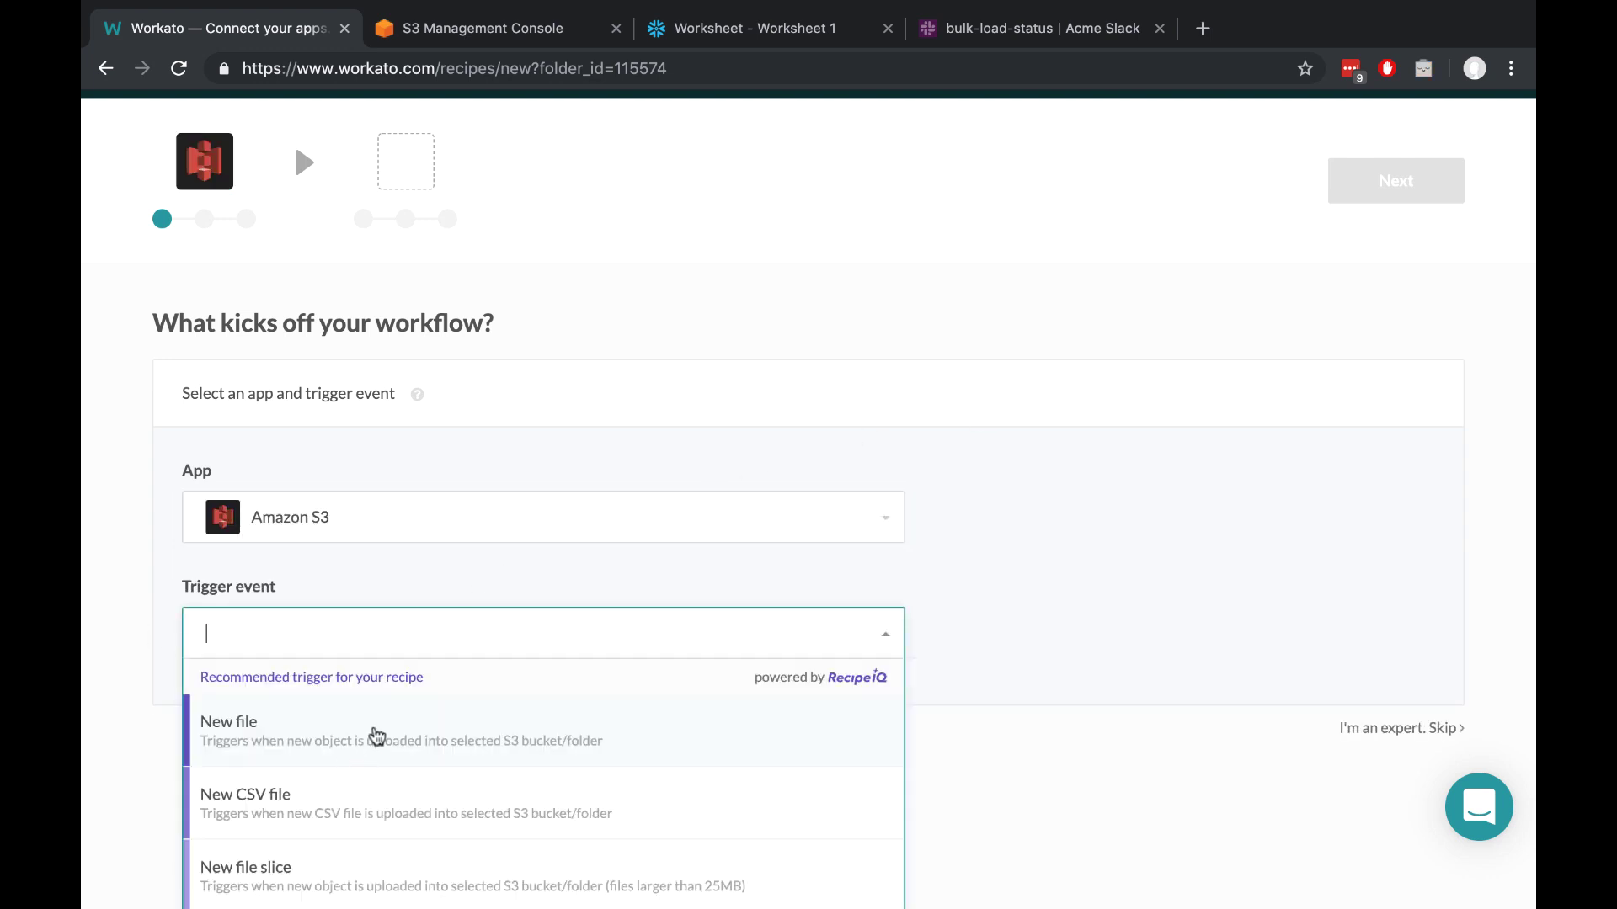
click(376, 737)
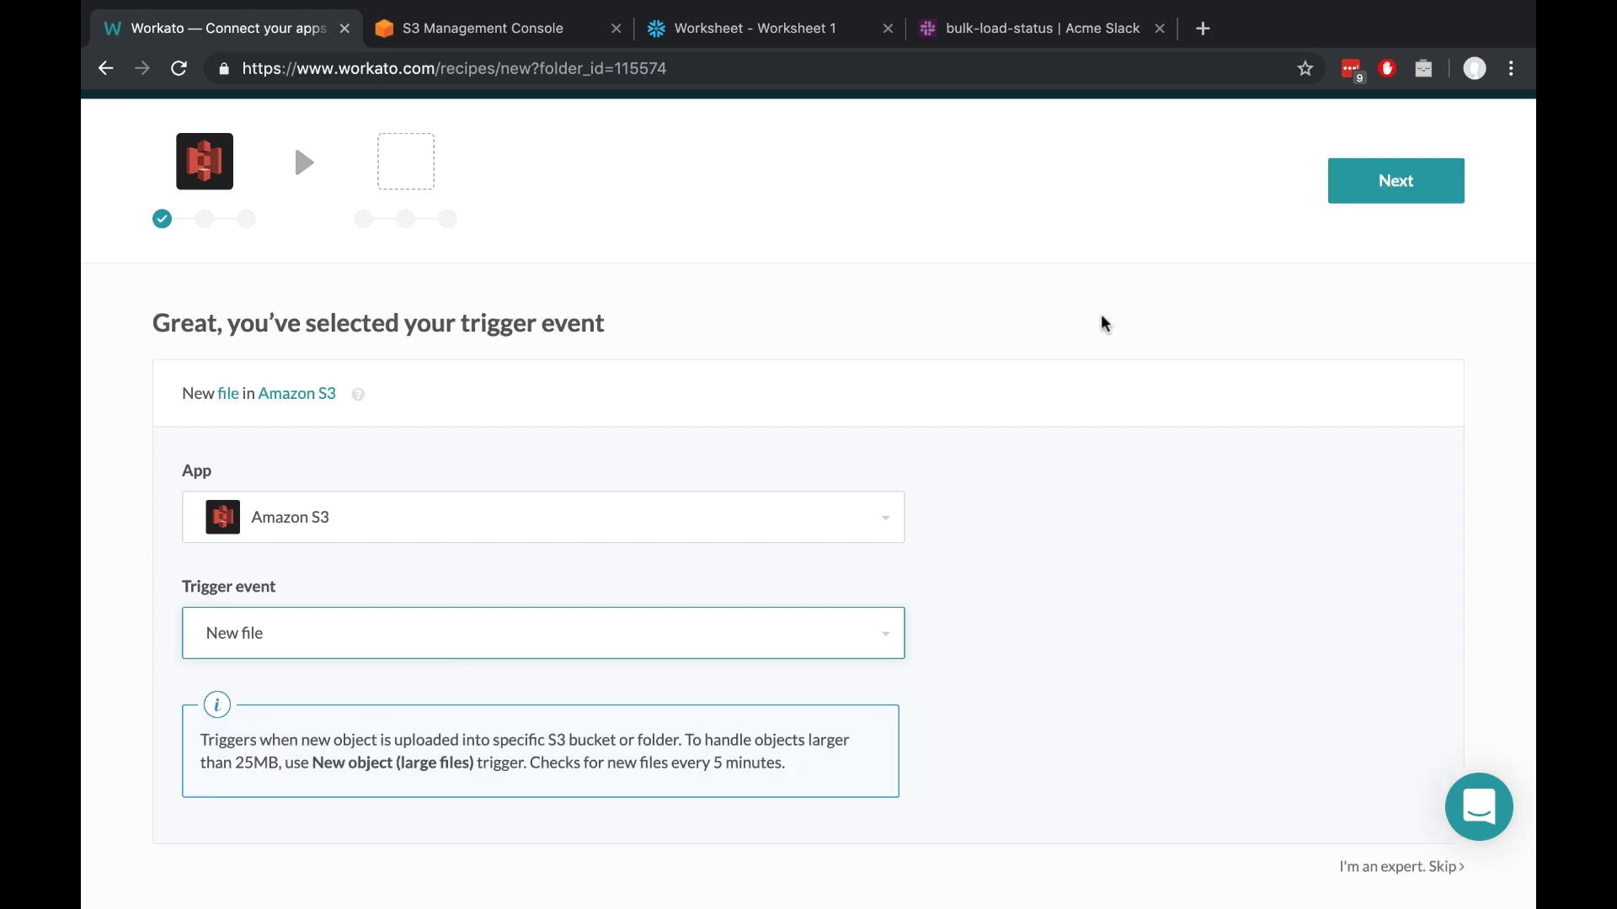
Step: Start a new S3 connection and set its authorization type to Access key
click(1366, 198)
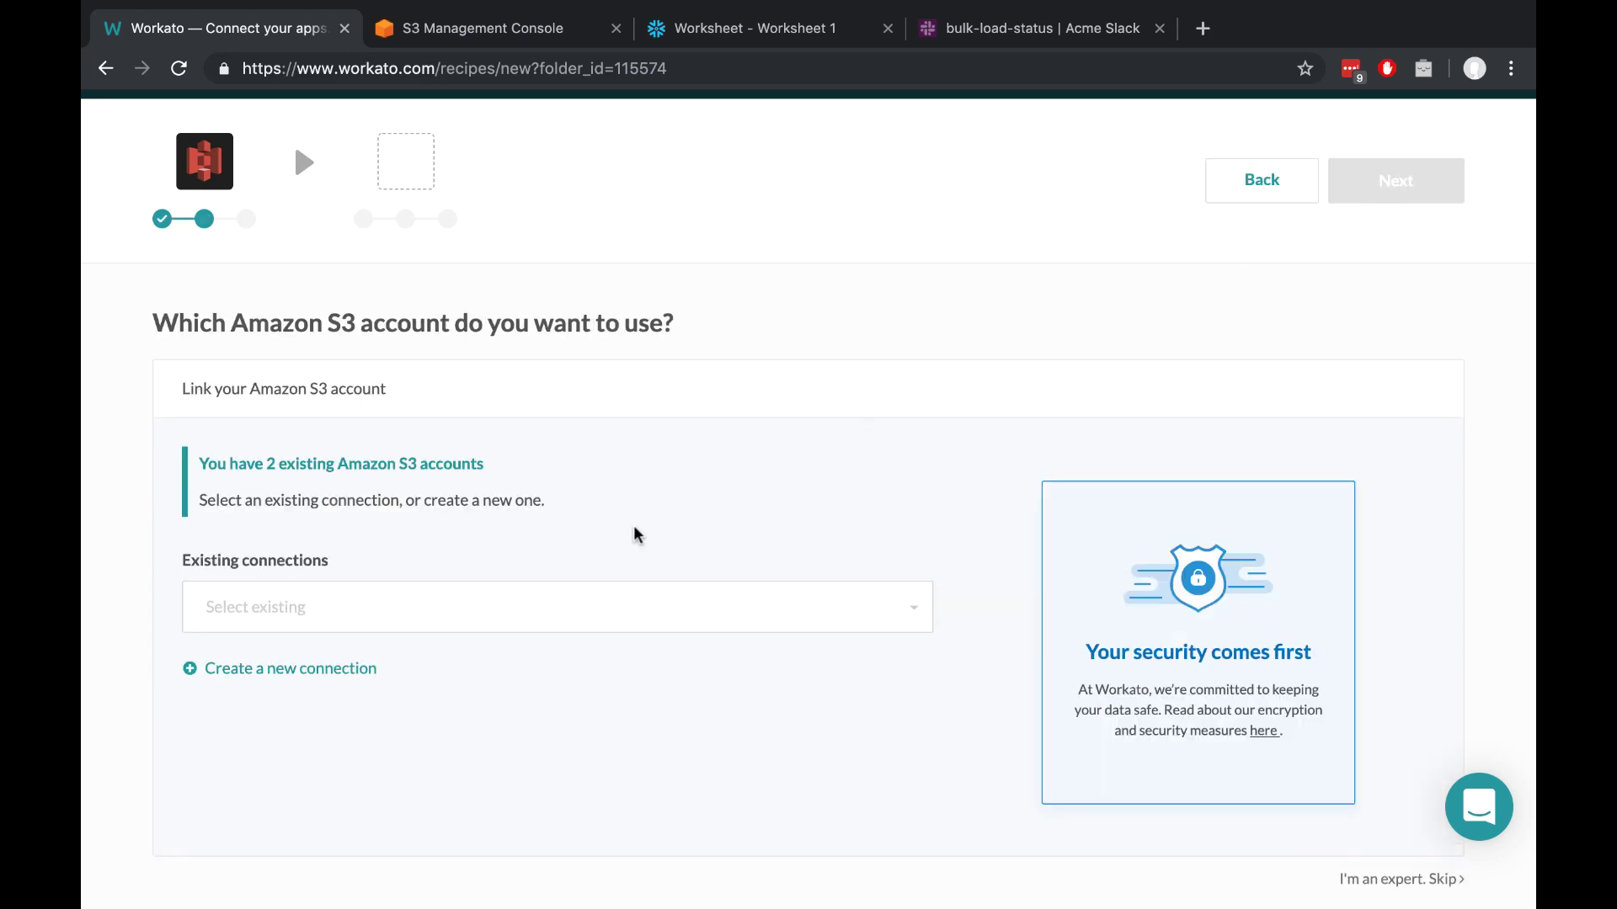
click(361, 669)
double_click(392, 508)
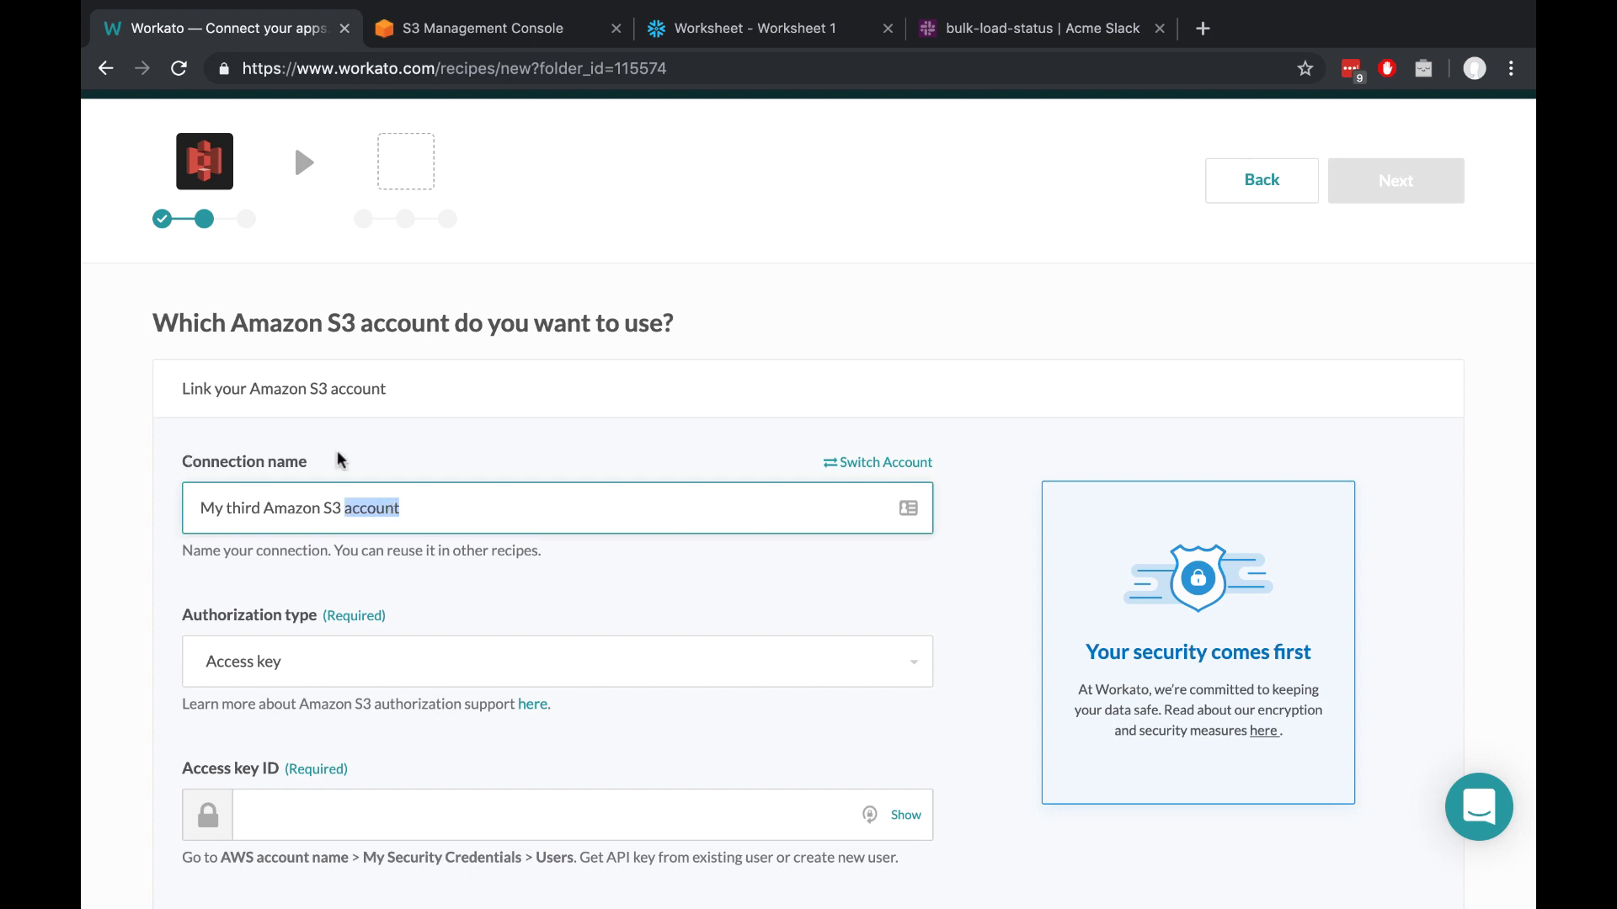
scroll(311, 598, down, 4)
click(386, 378)
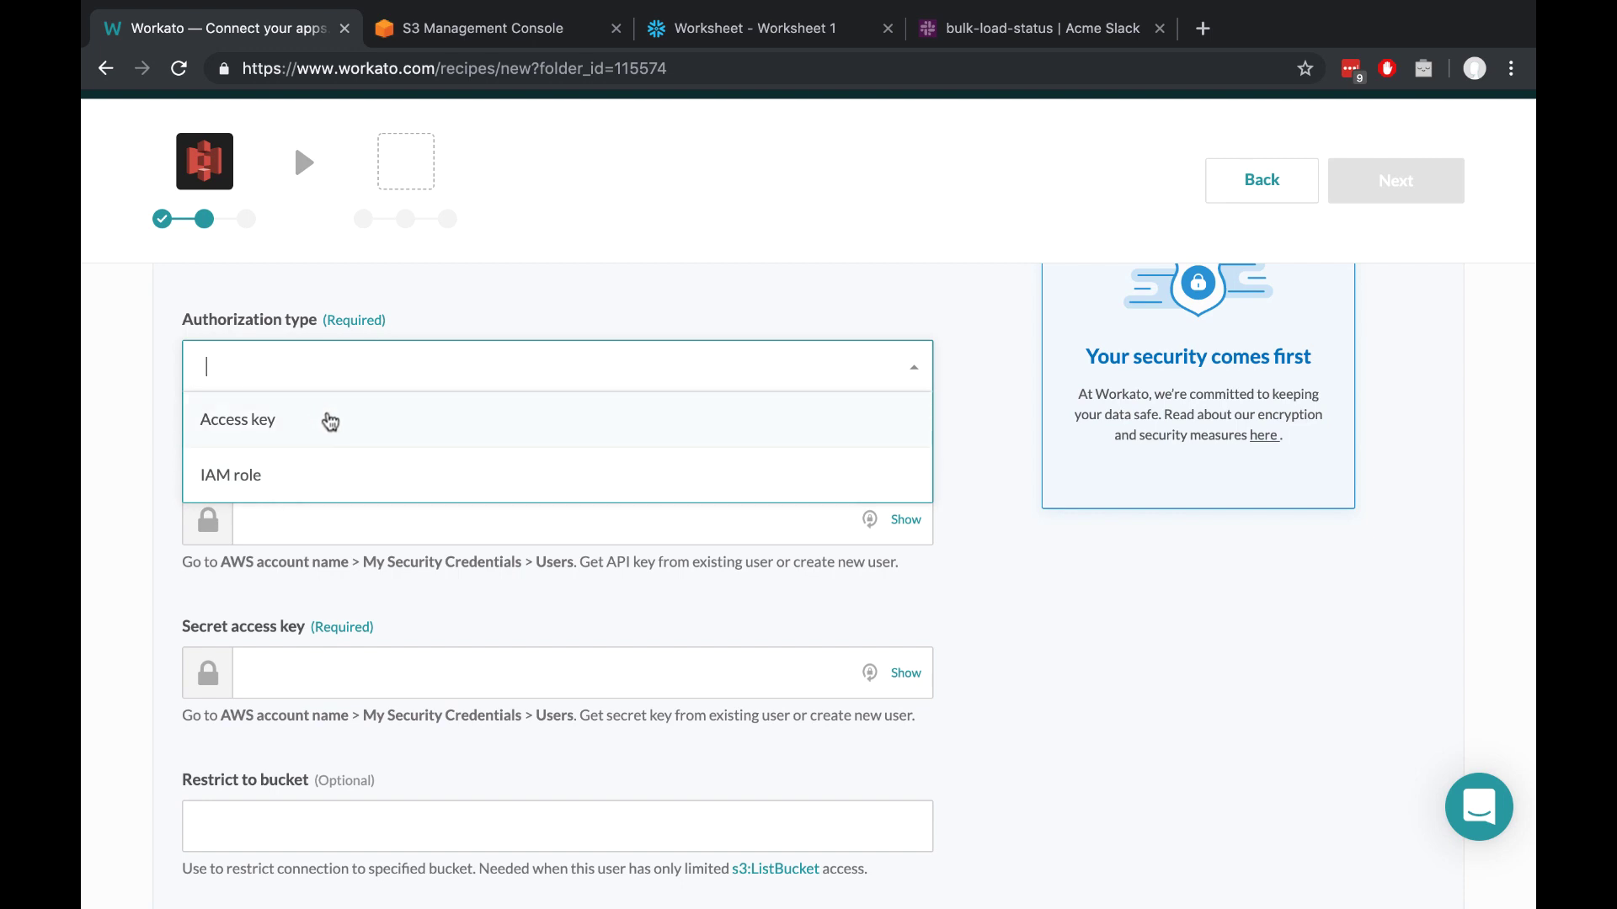
click(330, 423)
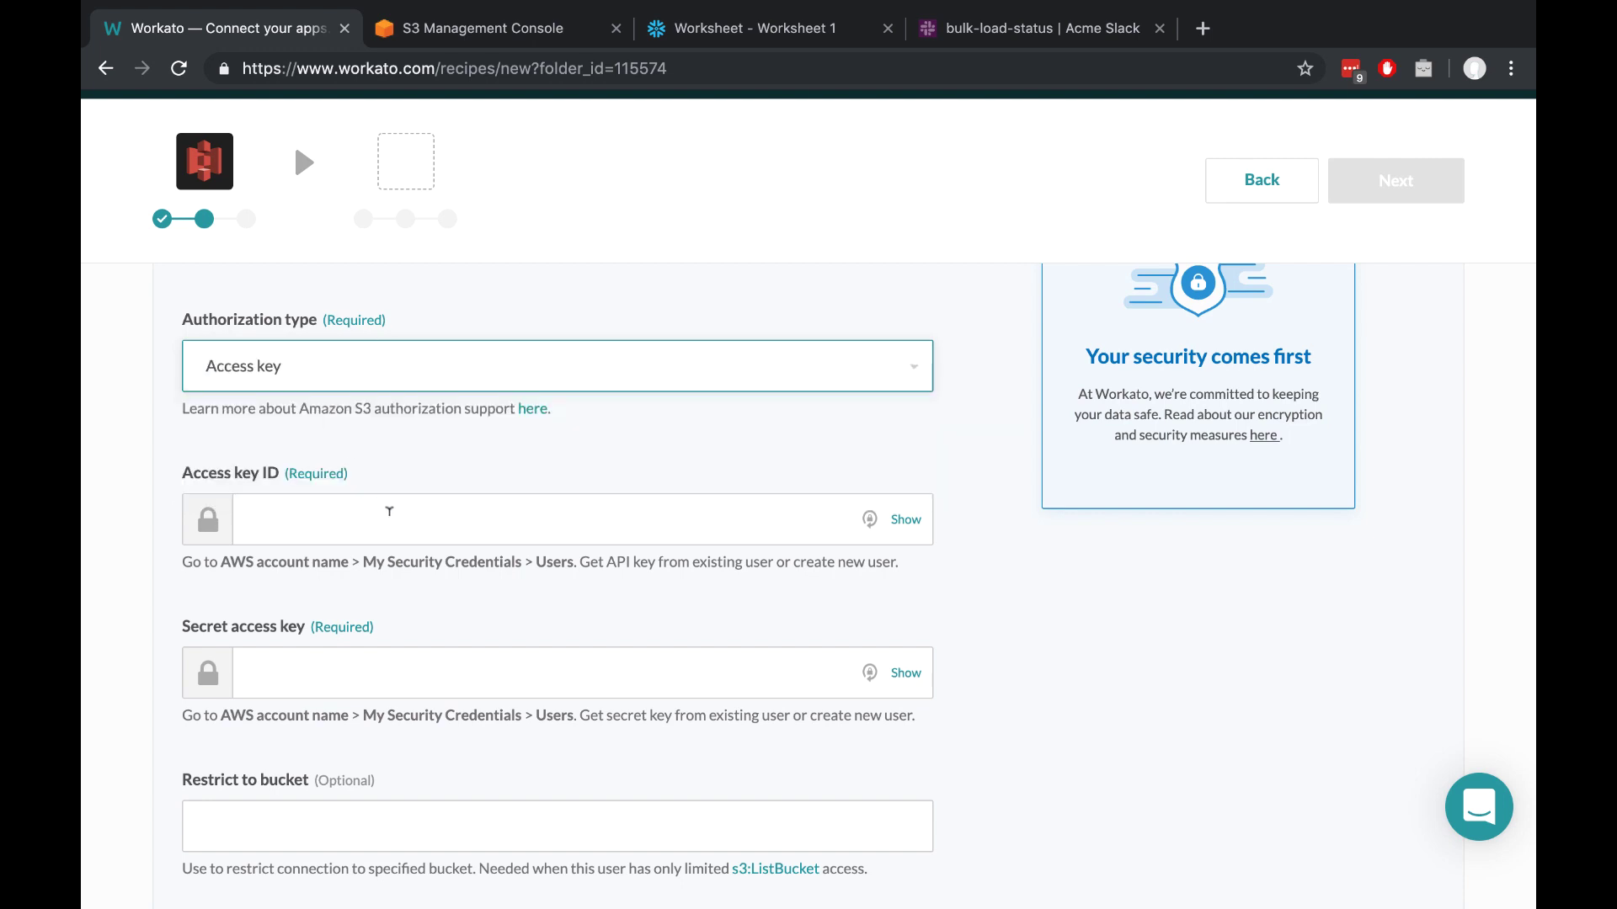
Step: Go through the Access key ID, Secret access key, Restrict to bucket and Region fields
click(389, 513)
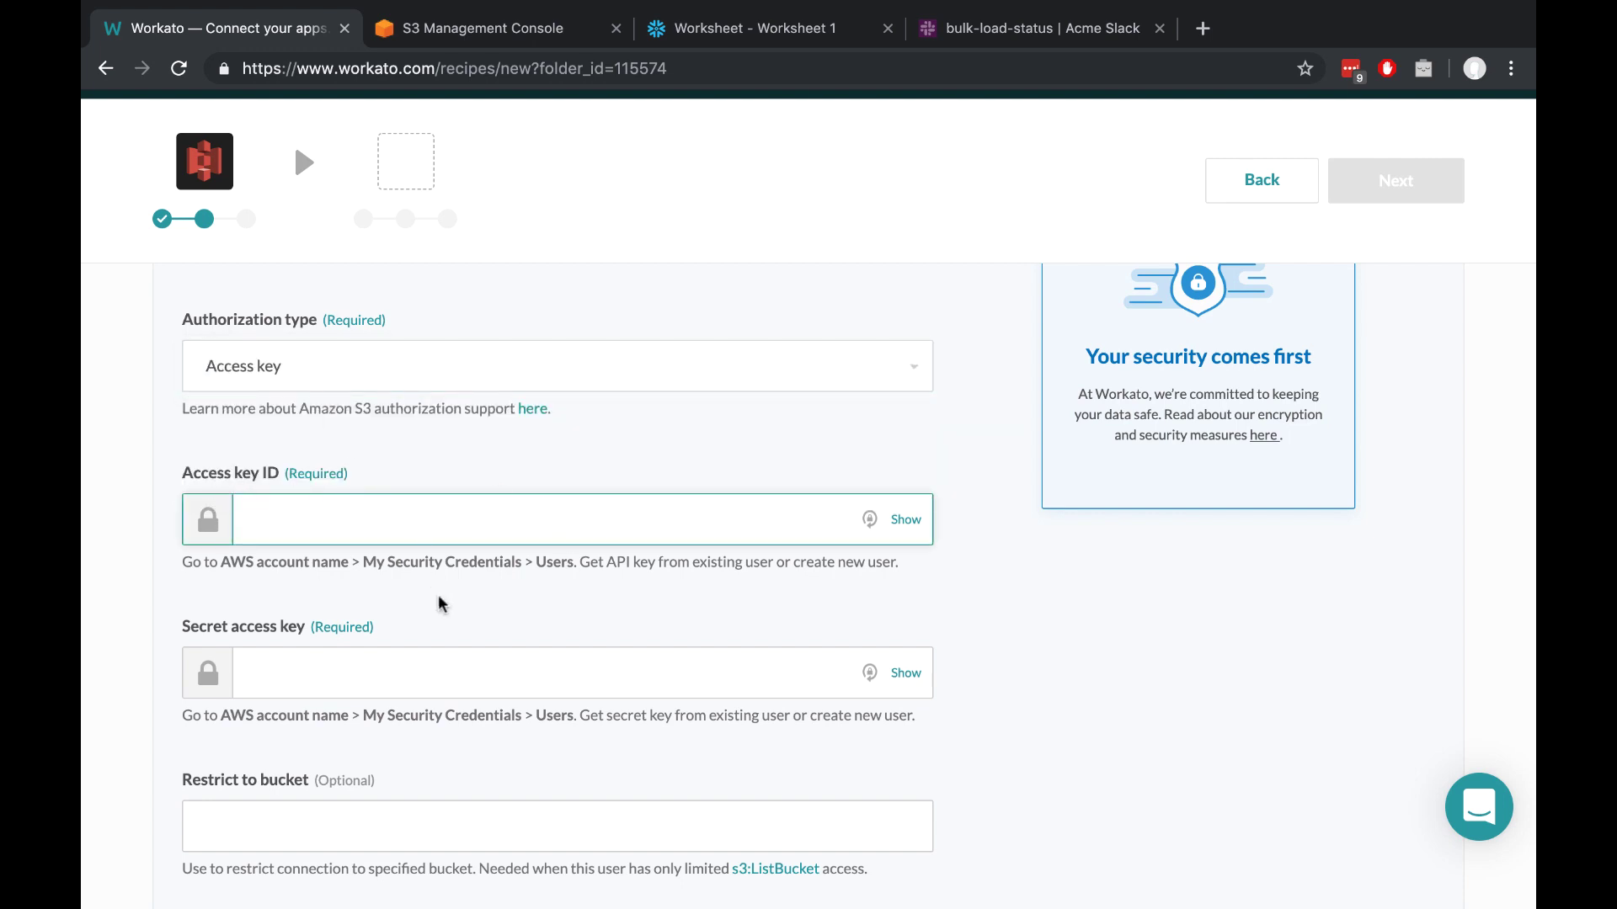
scroll(437, 601, down, 2)
click(458, 548)
scroll(458, 548, down, 2)
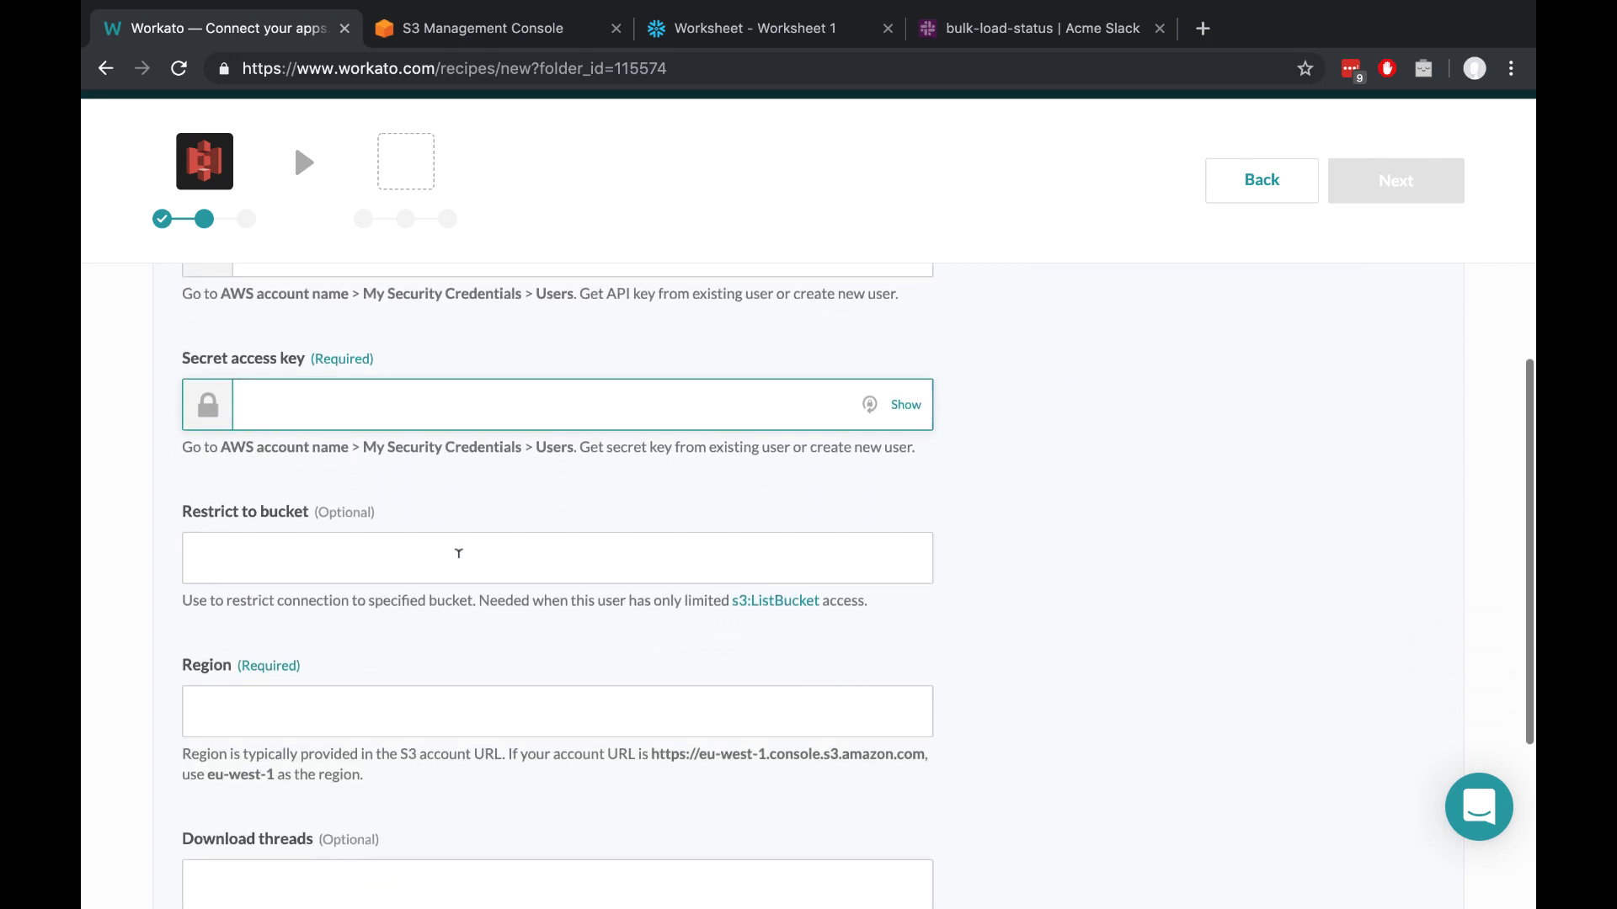
click(422, 541)
scroll(422, 541, down, 3)
click(379, 484)
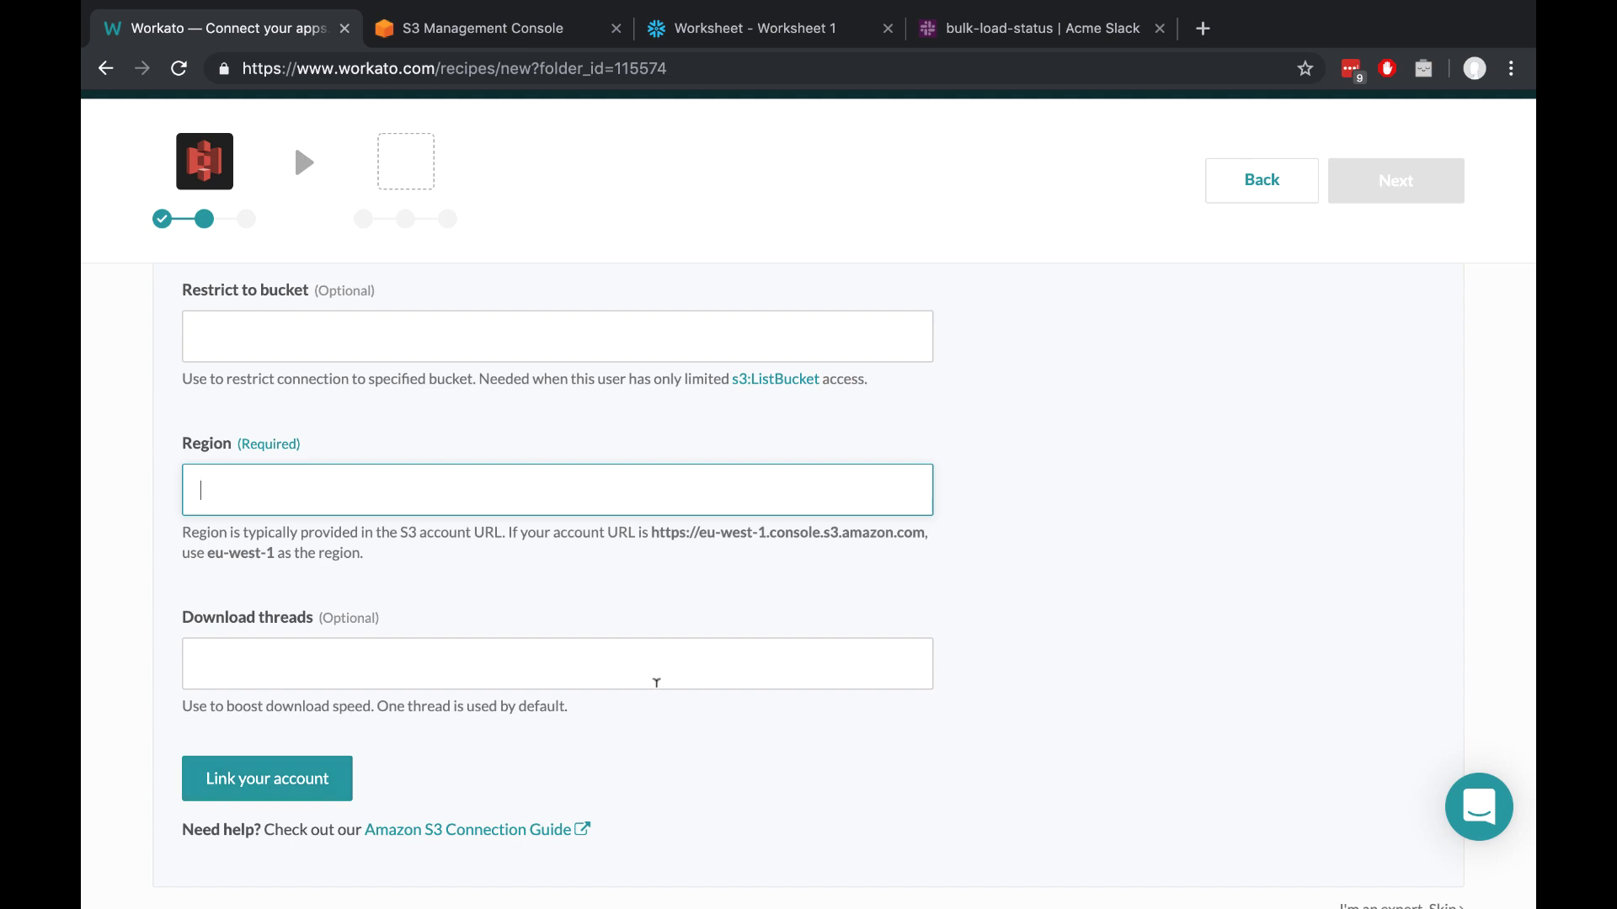
scroll(755, 679, up, 10)
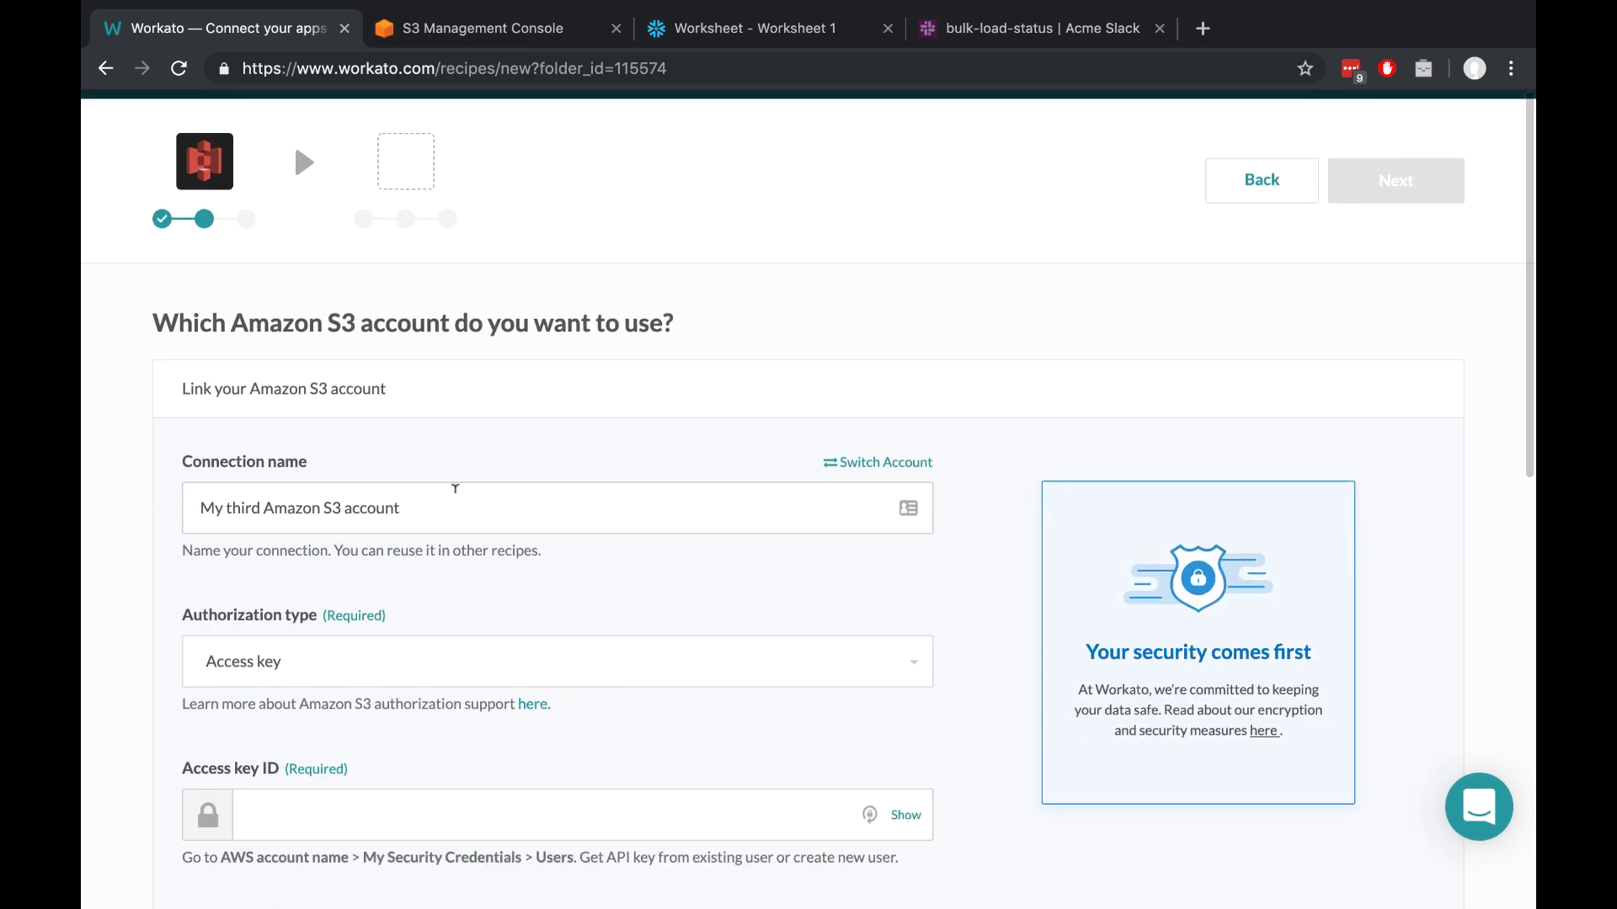
Step: Use the existing AWS S3 - Snowflake/S3 Demo connection instead and continue to trigger setup
click(897, 464)
click(399, 619)
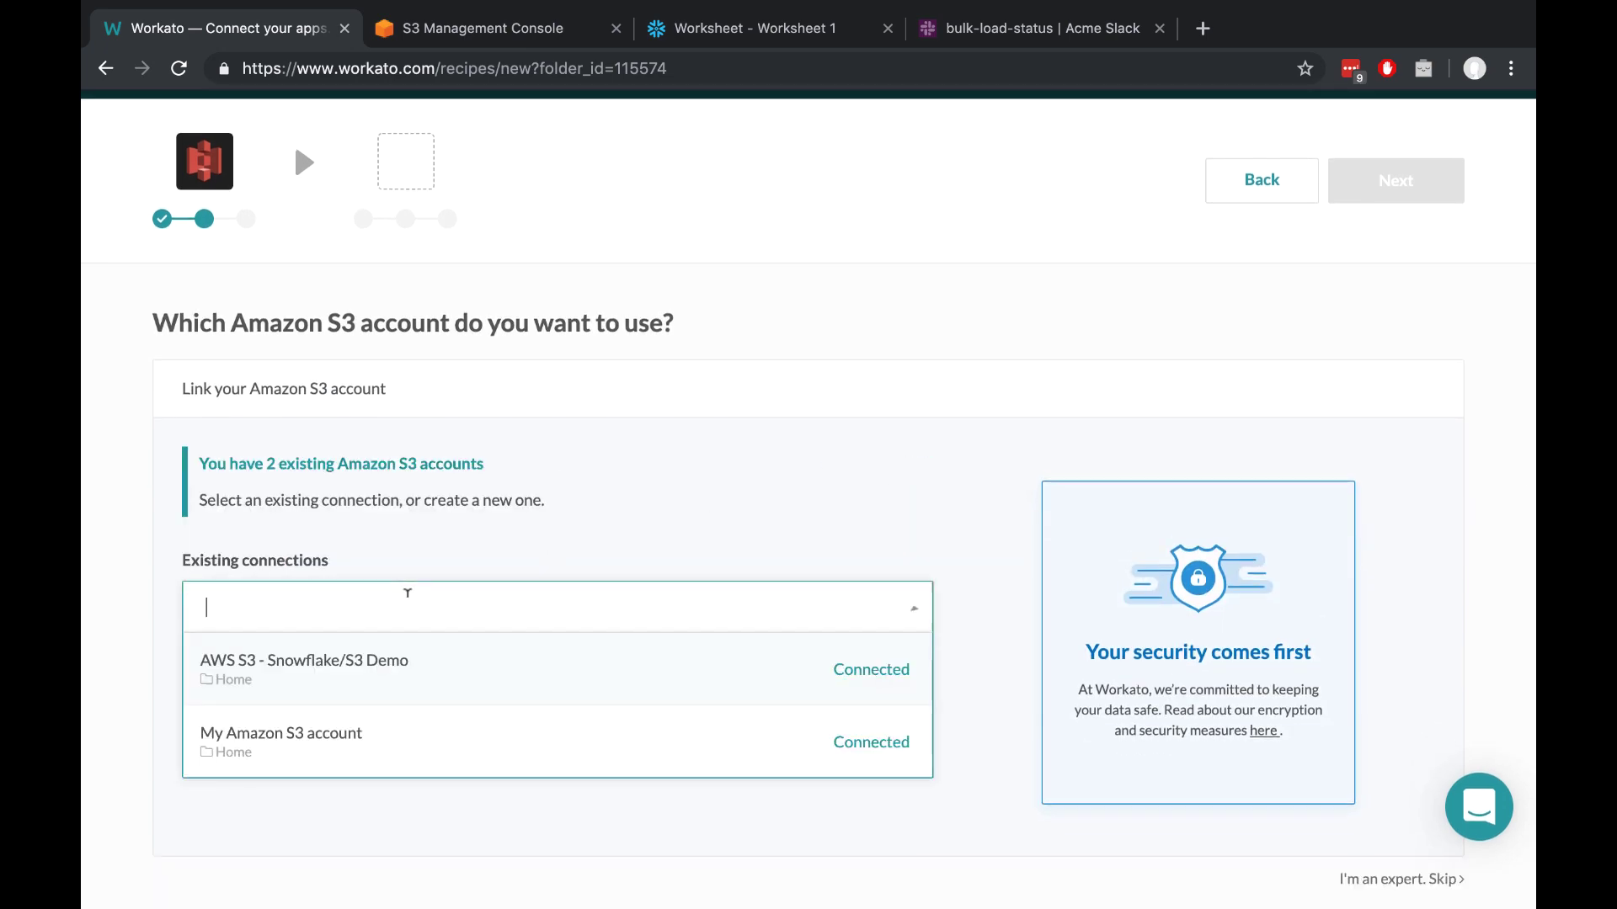
click(439, 687)
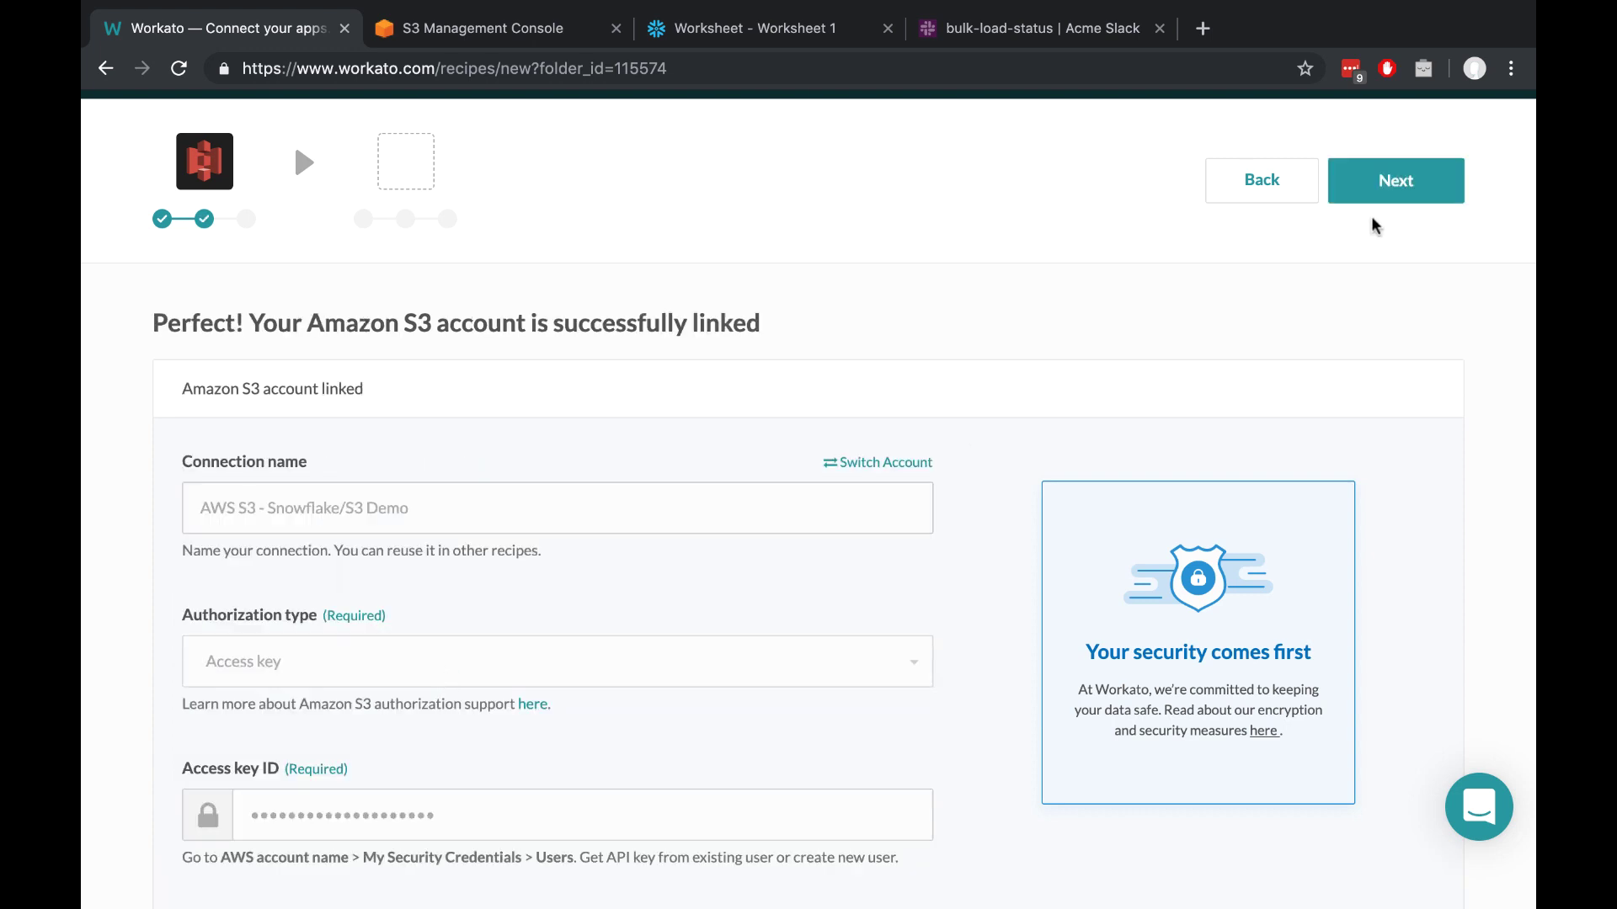
click(1421, 199)
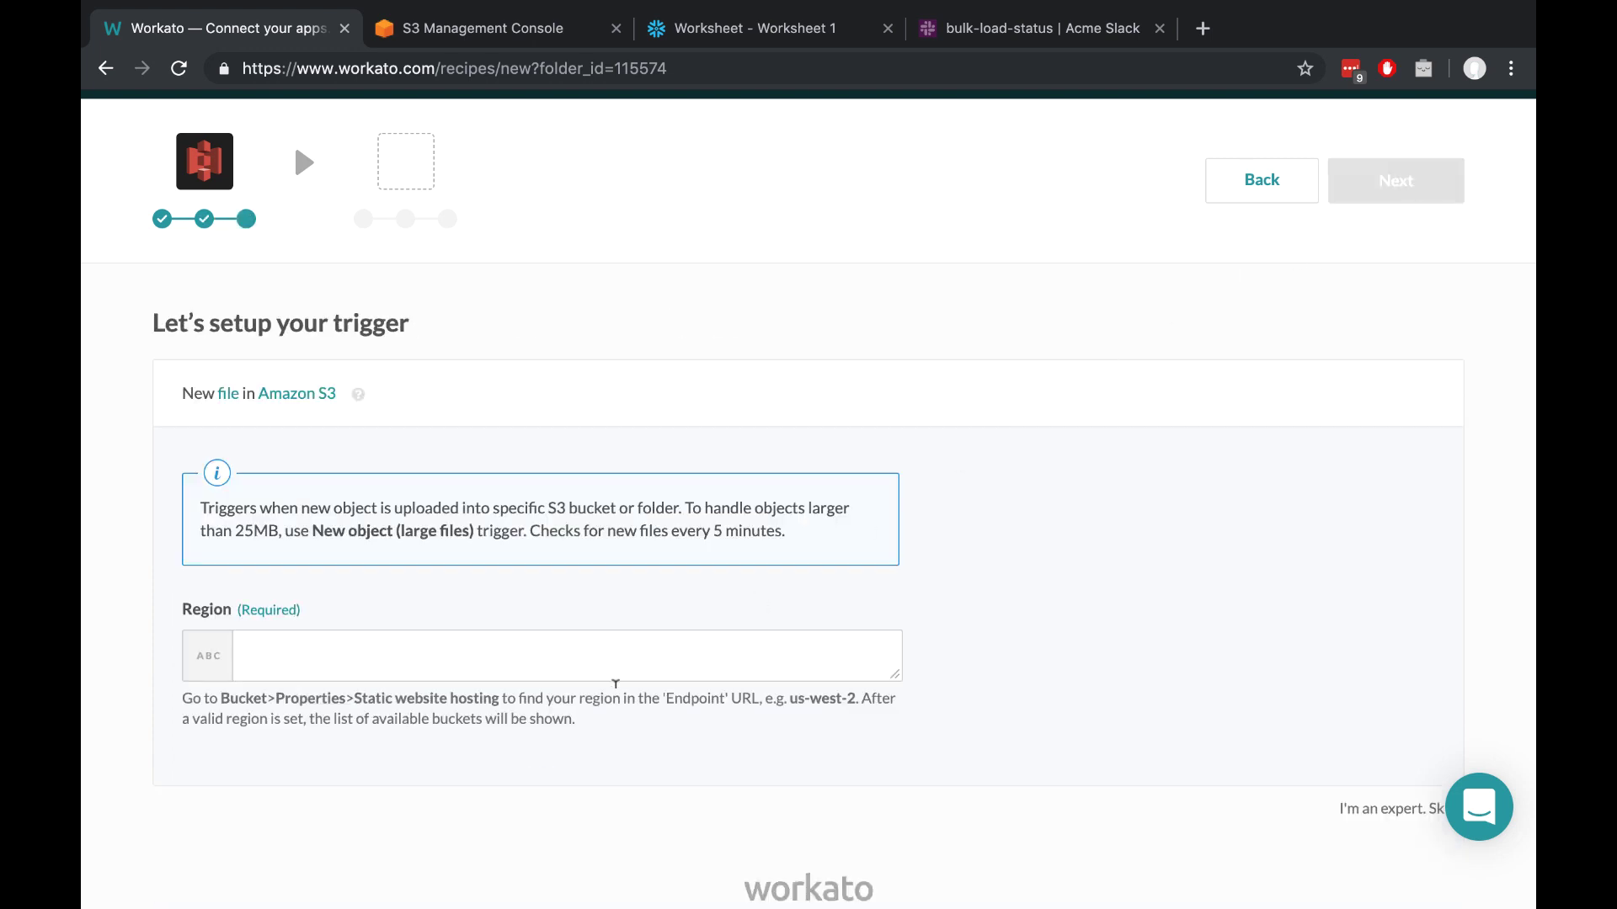
Step: Configure the trigger with region us-east-1, bucket product-usage-analytics and folder path csvs
click(626, 657)
text(us-east-1)
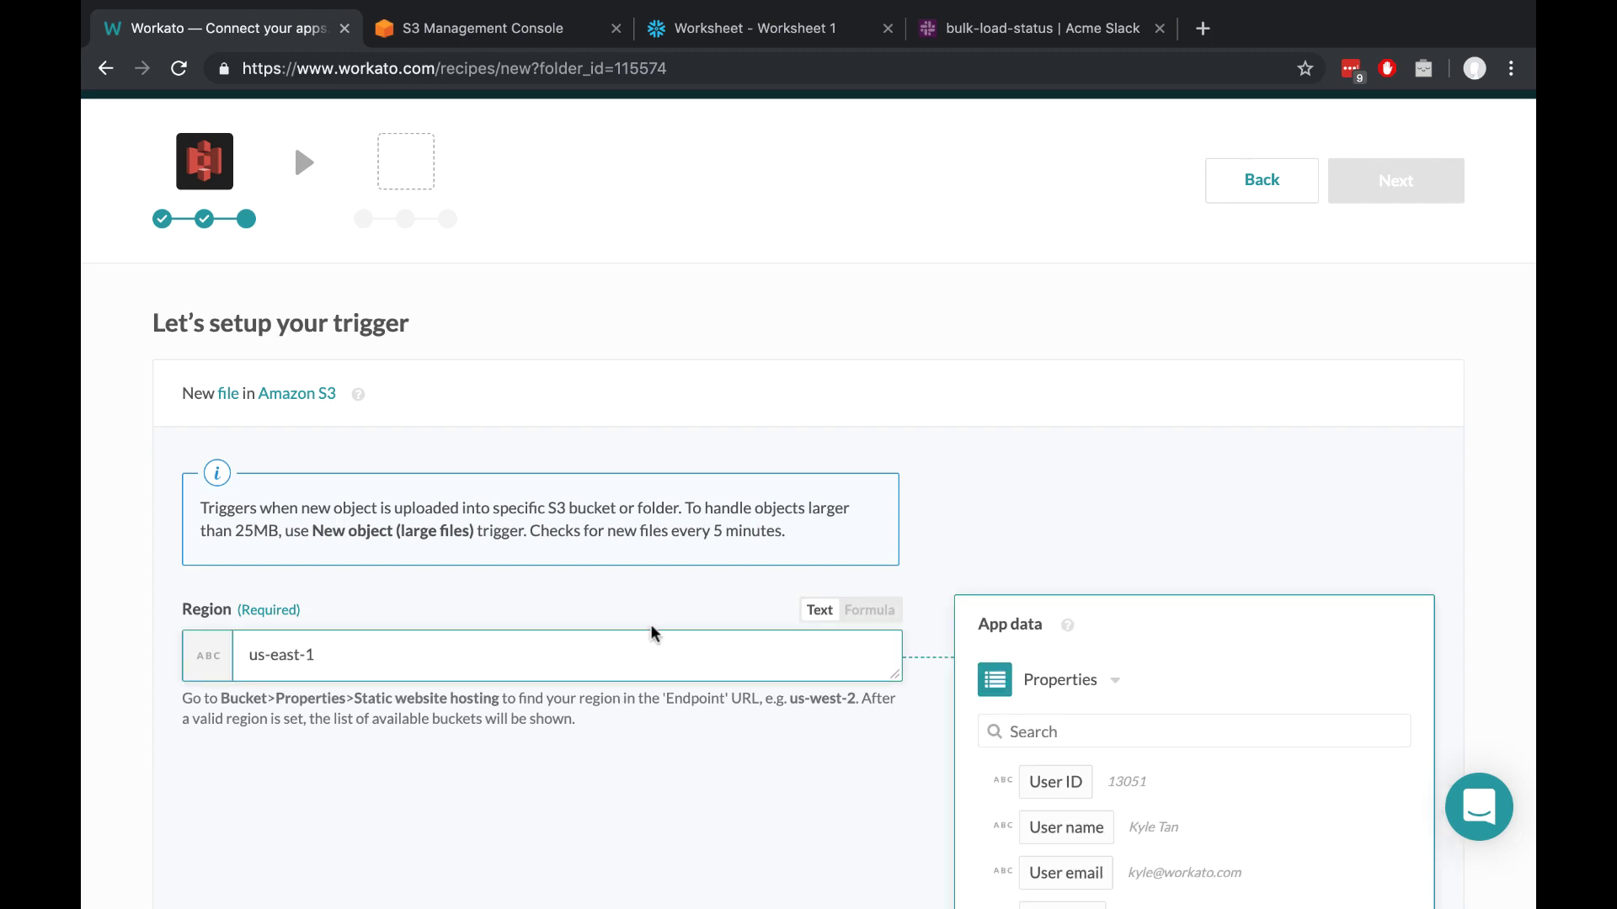
click(1021, 540)
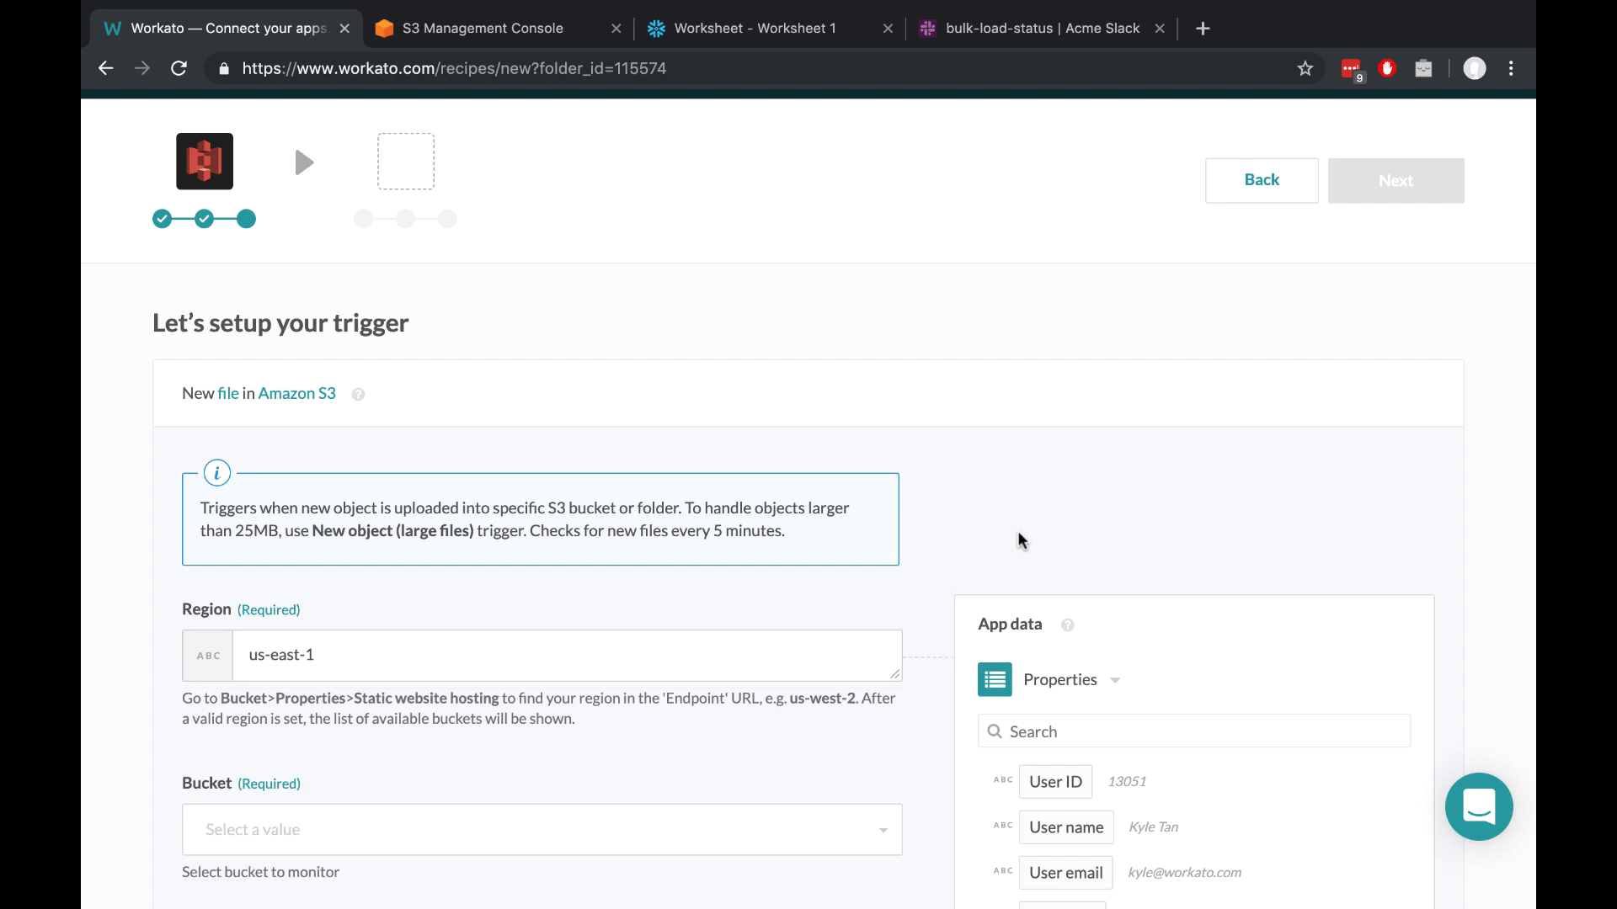
scroll(1021, 540, down, 3)
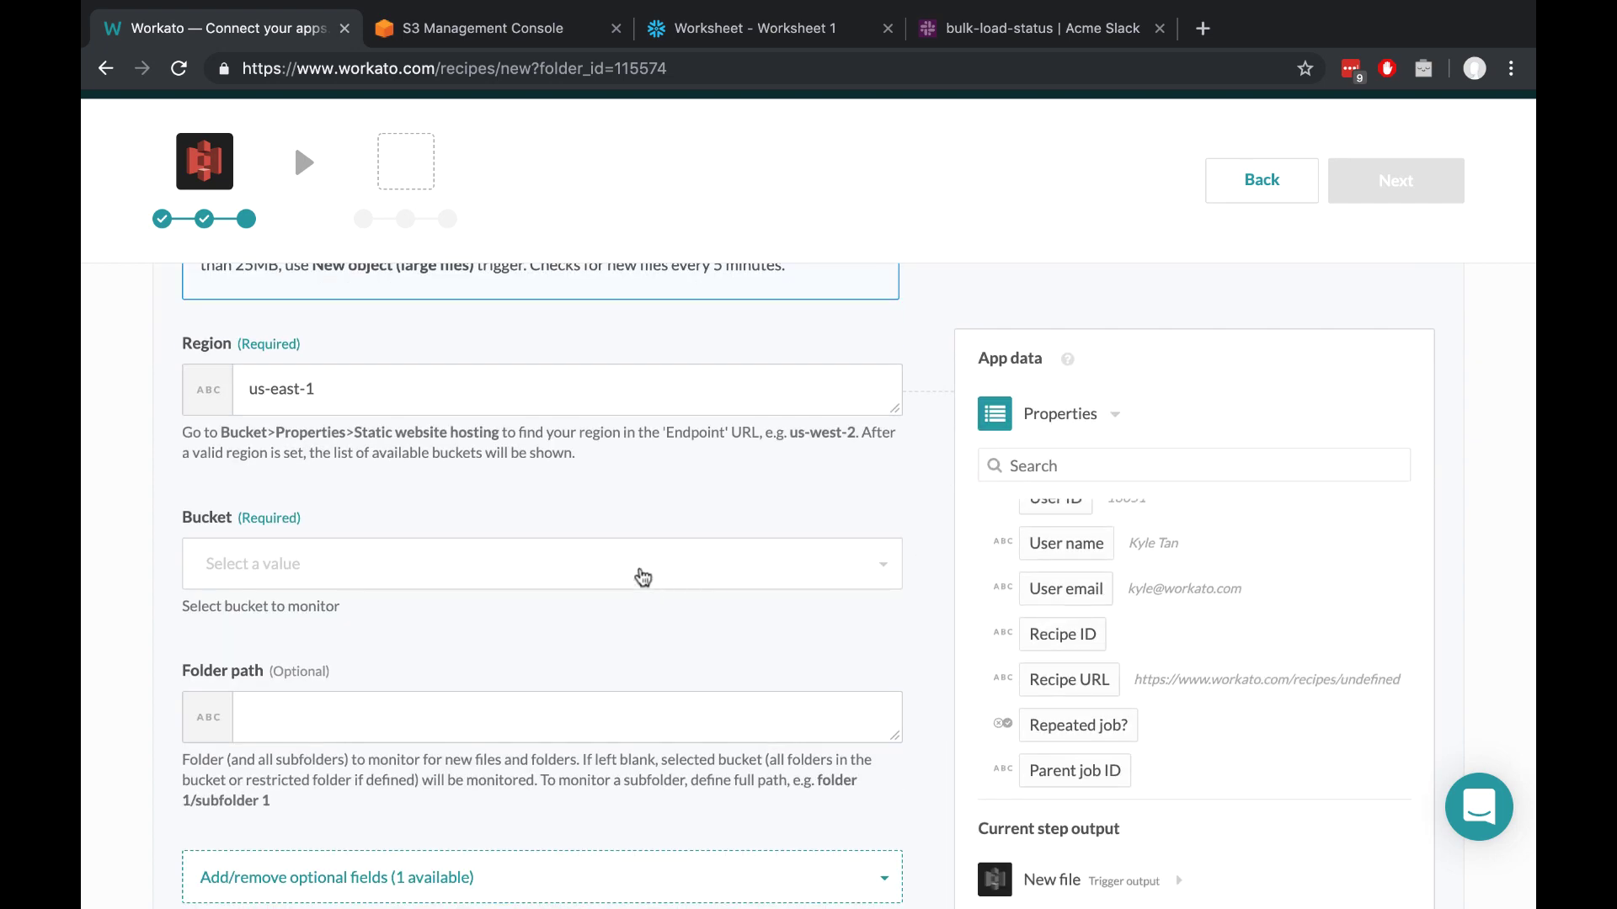
click(643, 577)
text(produc)
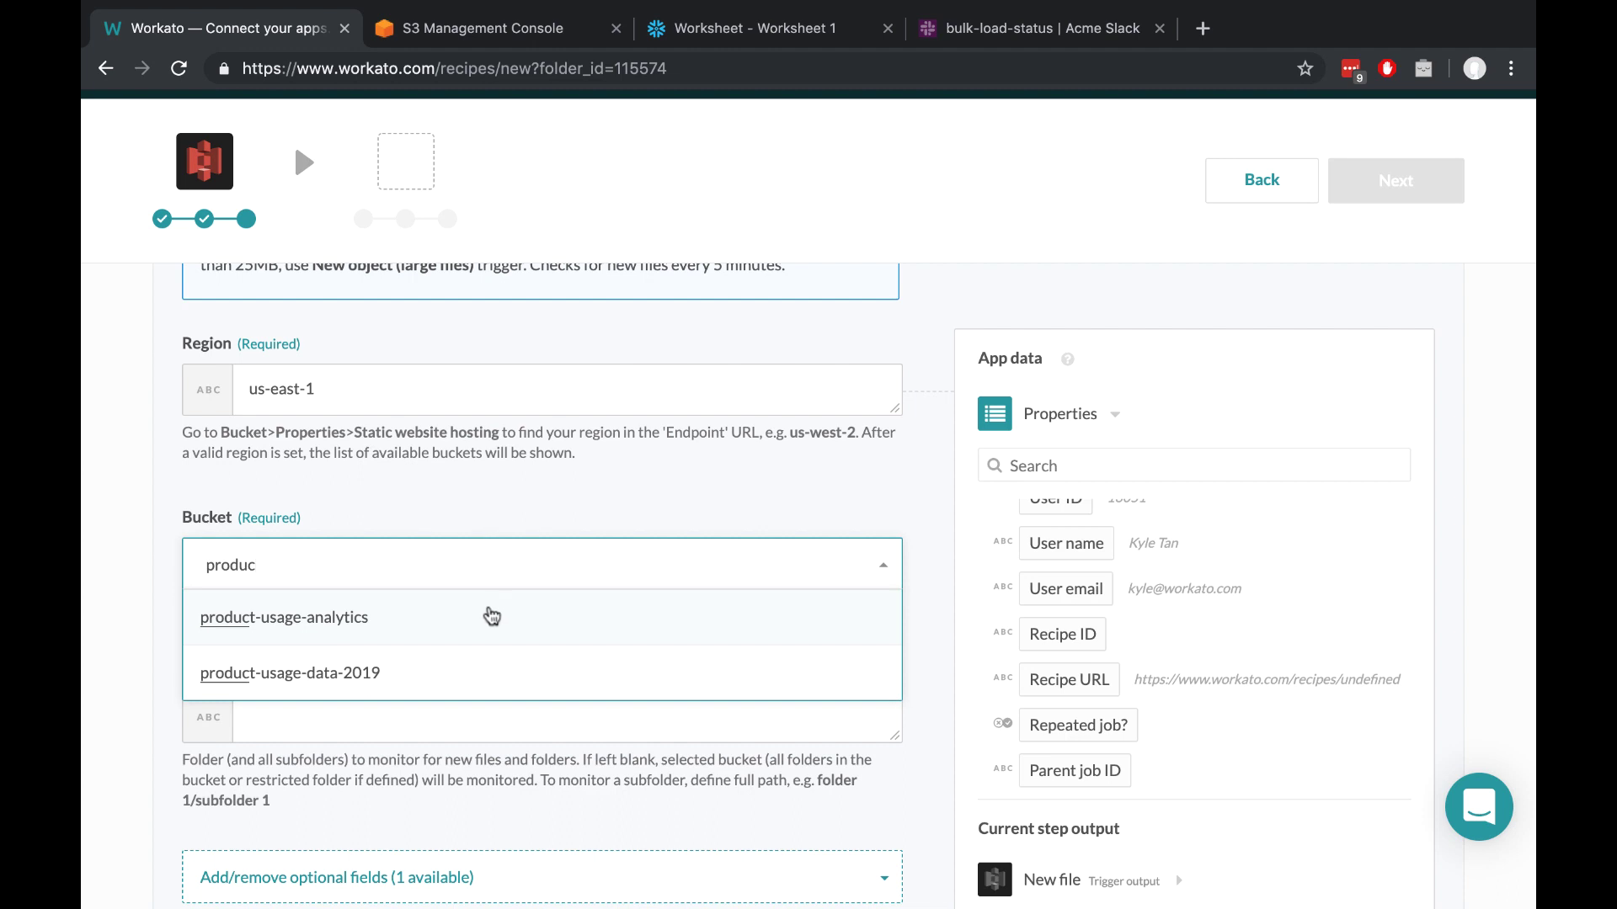
click(490, 616)
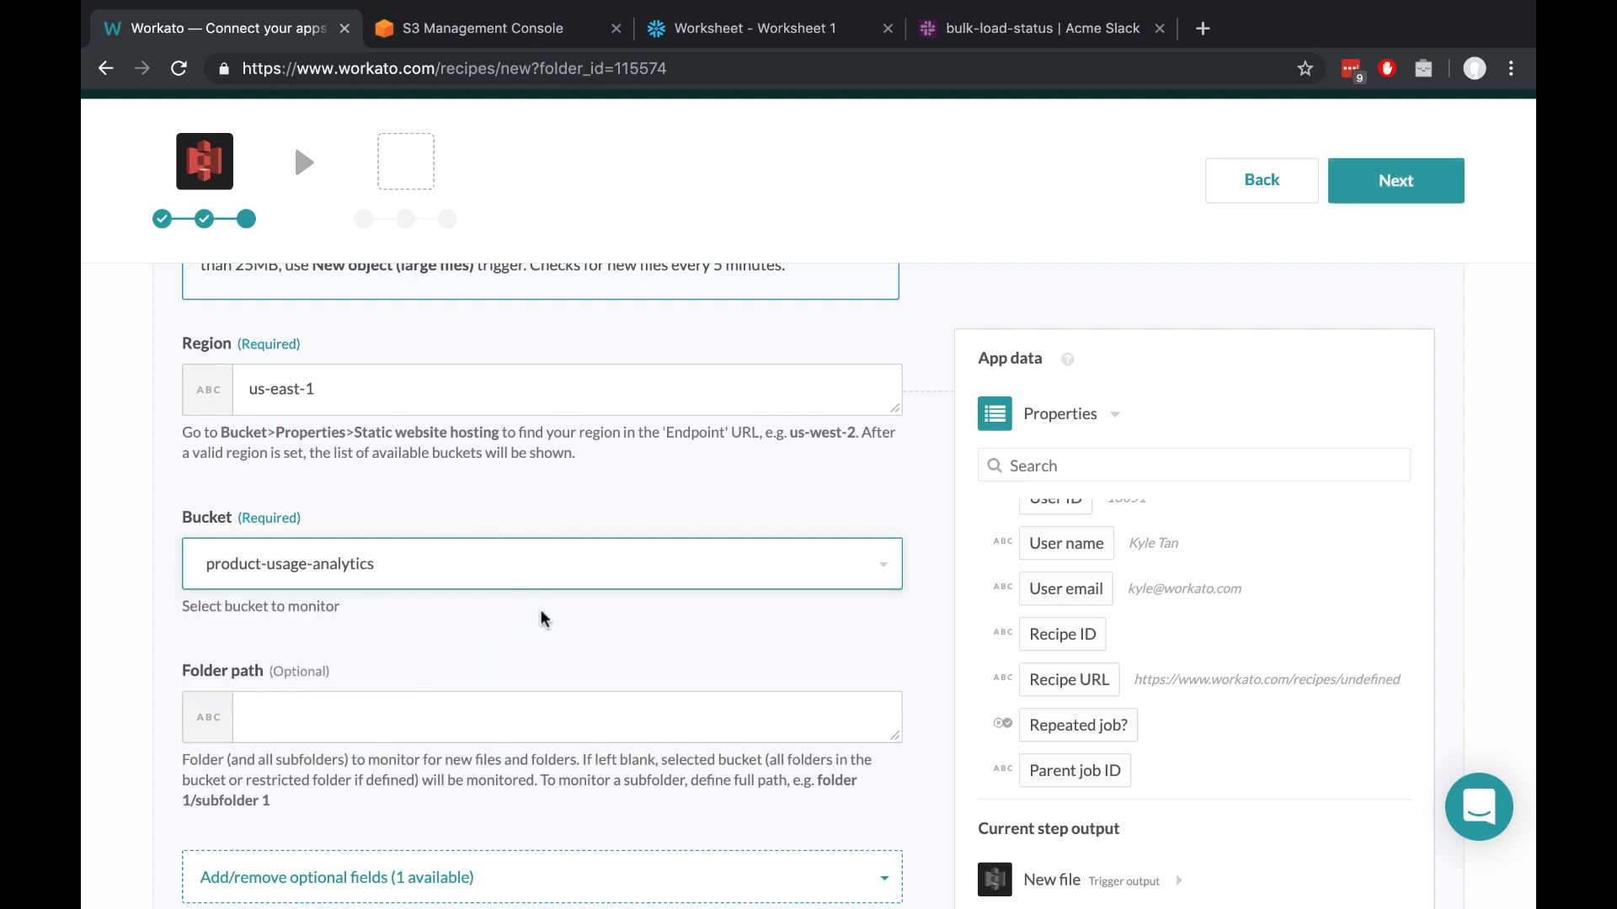
scroll(495, 634, down, 1)
click(503, 604)
text(csvs)
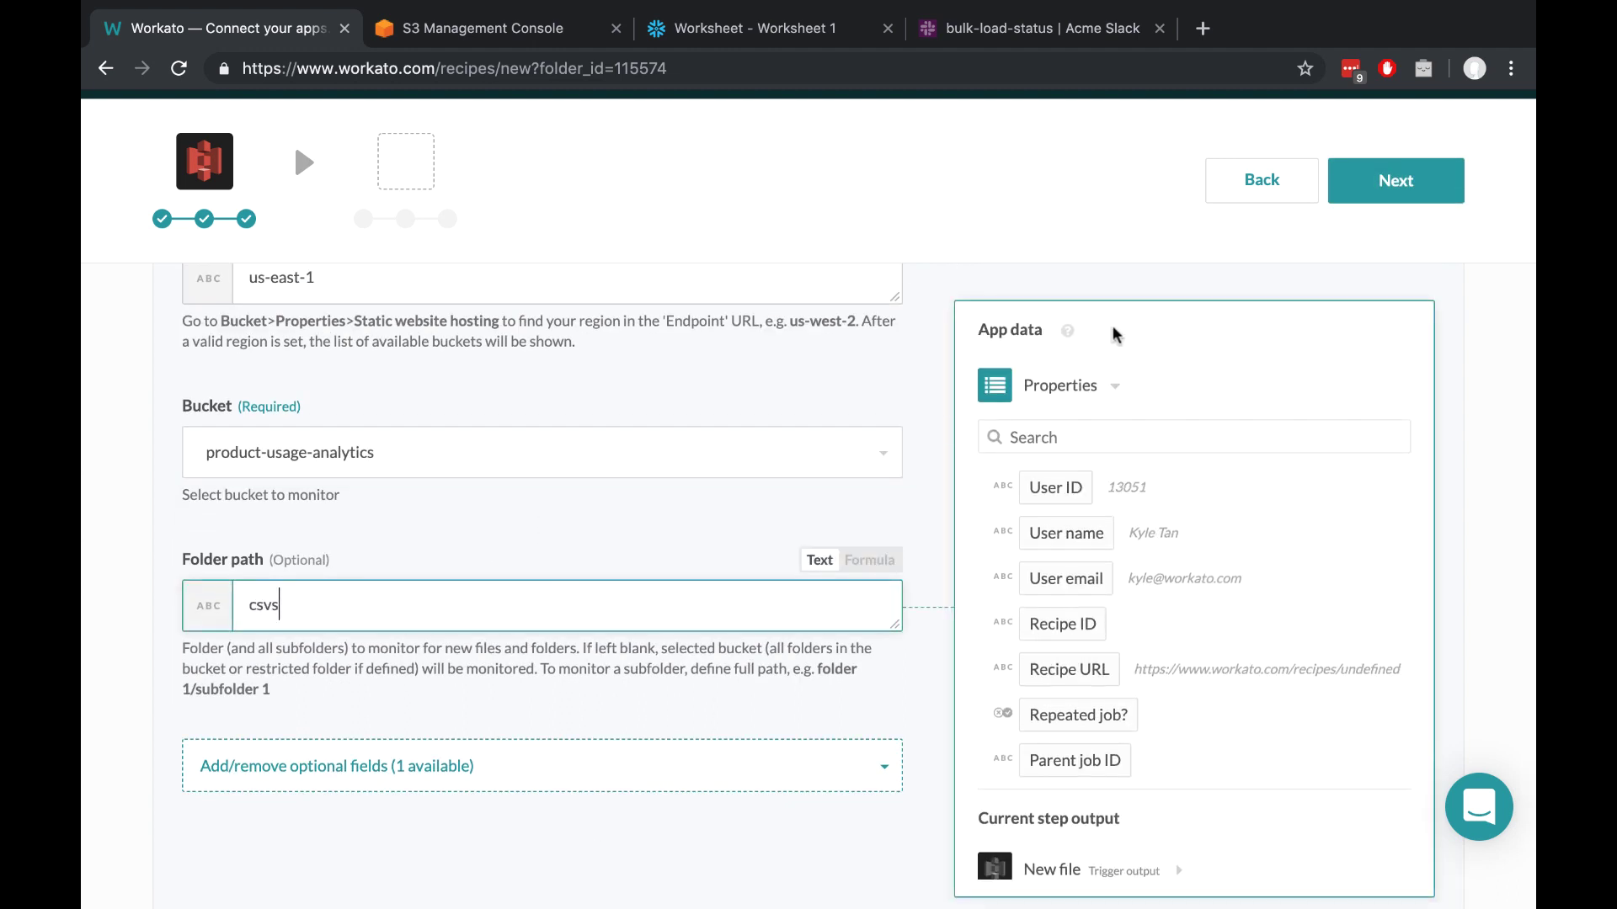
click(1410, 192)
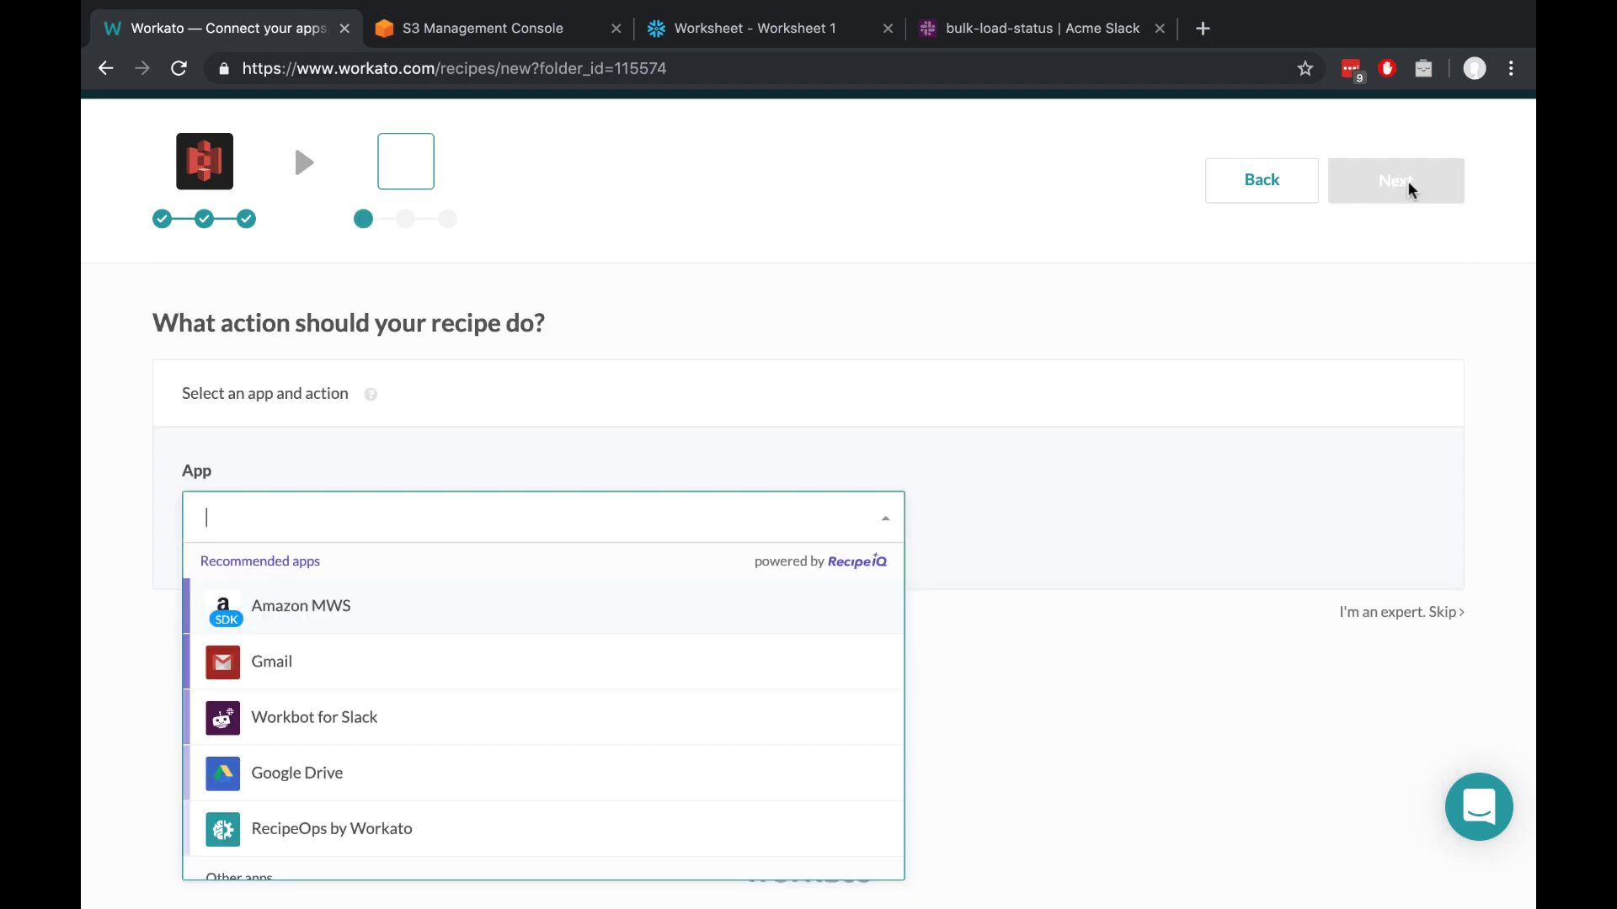
Step: Choose Snowflake's 'Bulk load data to a table from an Amazon S3 bucket' as the action
text(snowfl)
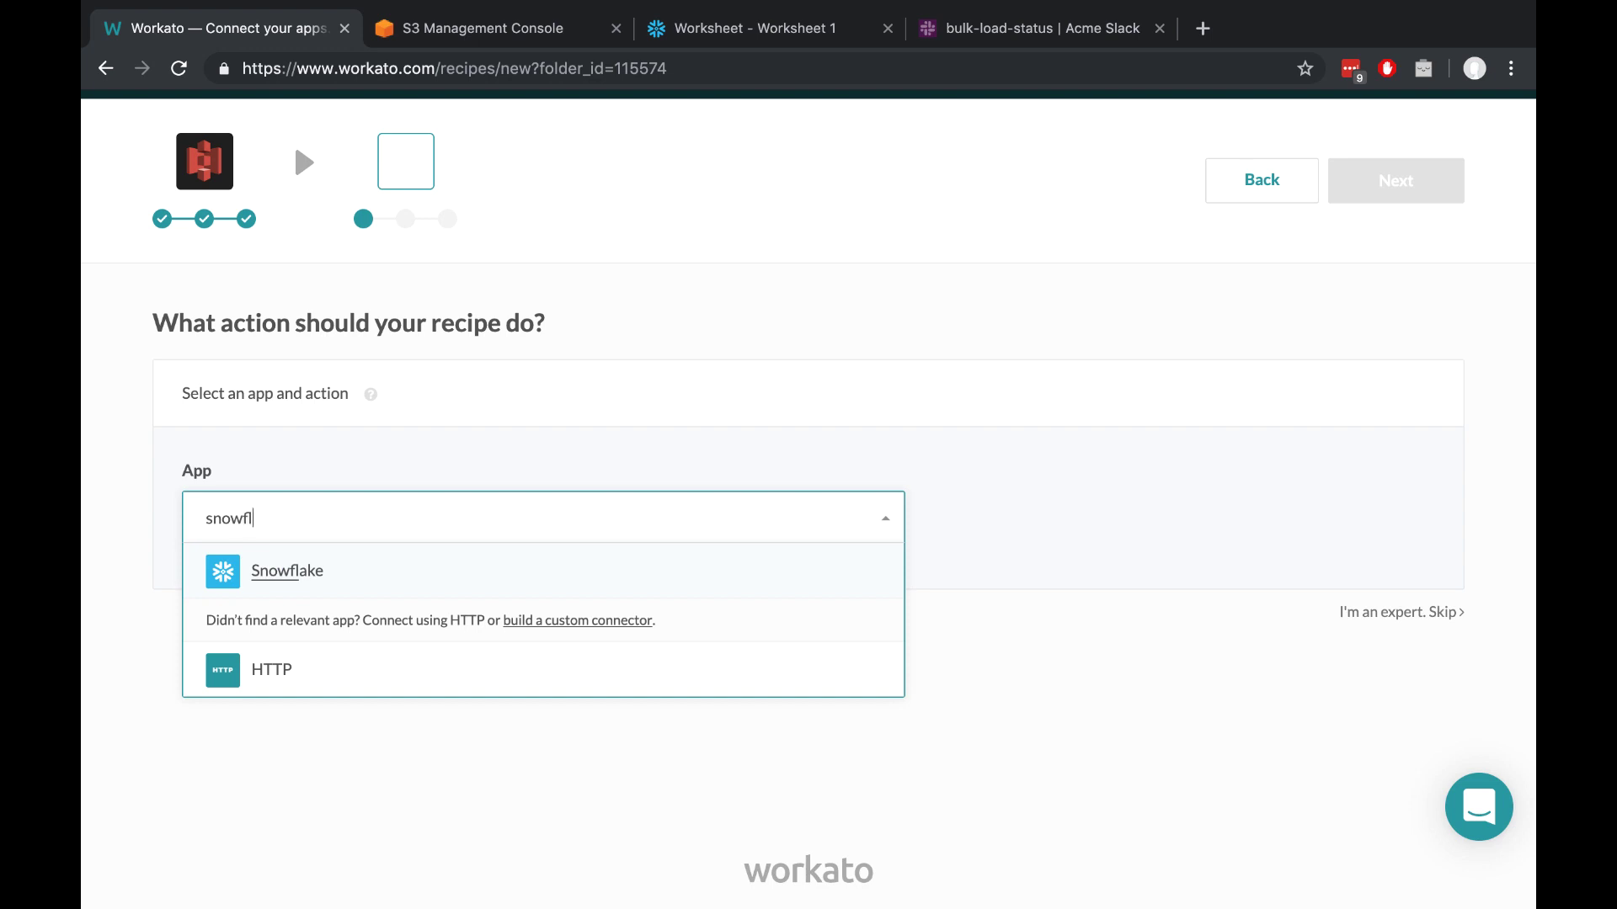
click(700, 559)
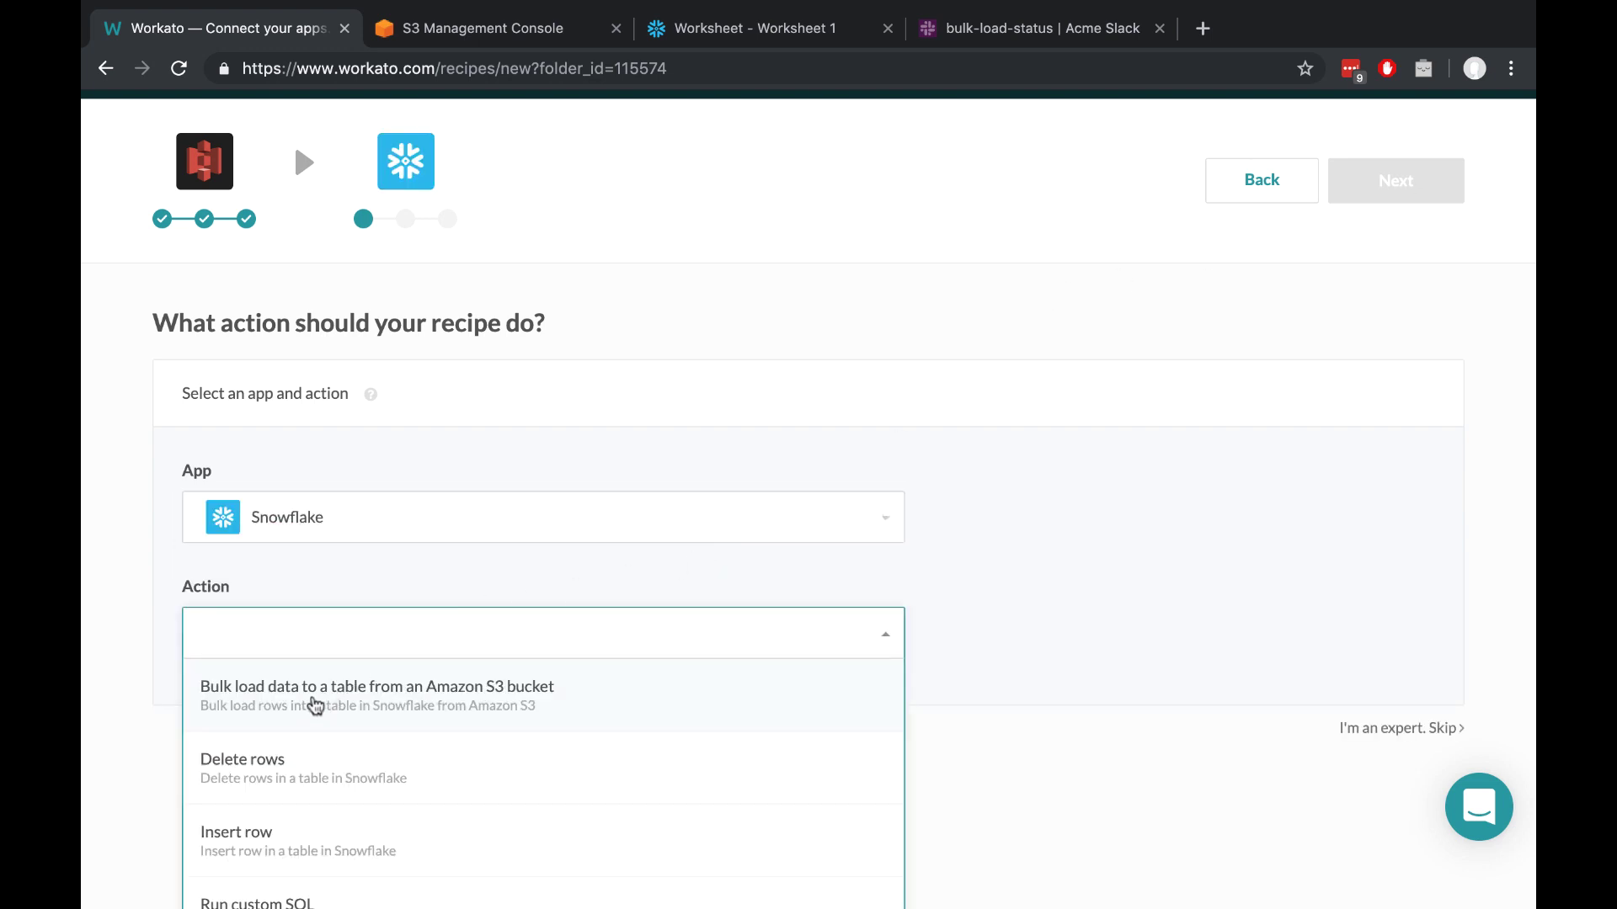
click(499, 710)
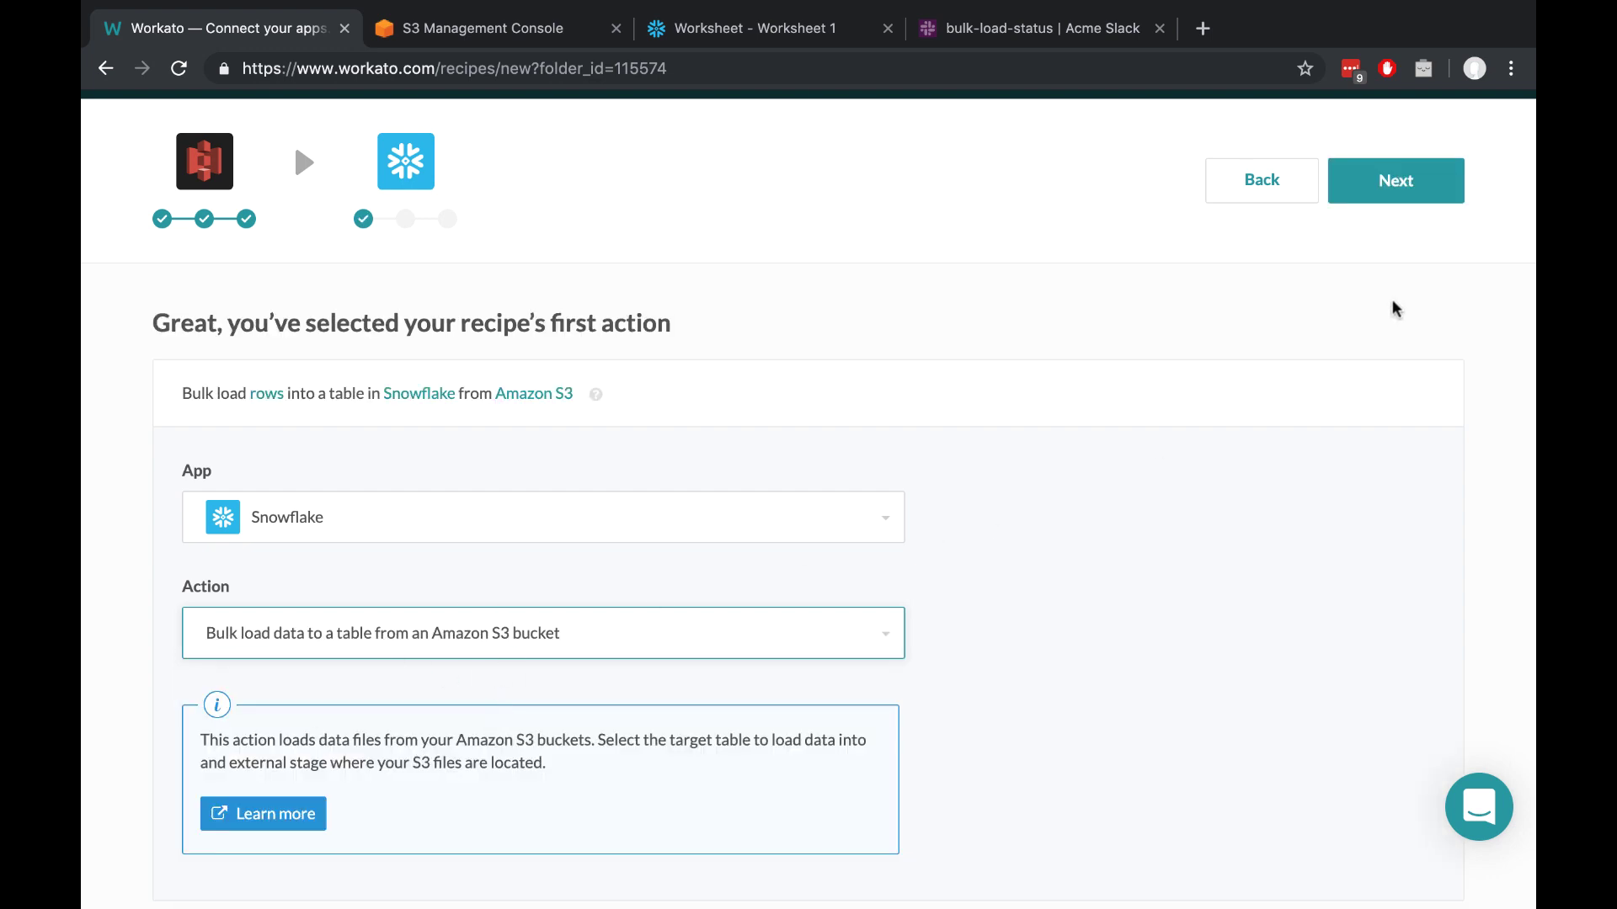
click(1450, 172)
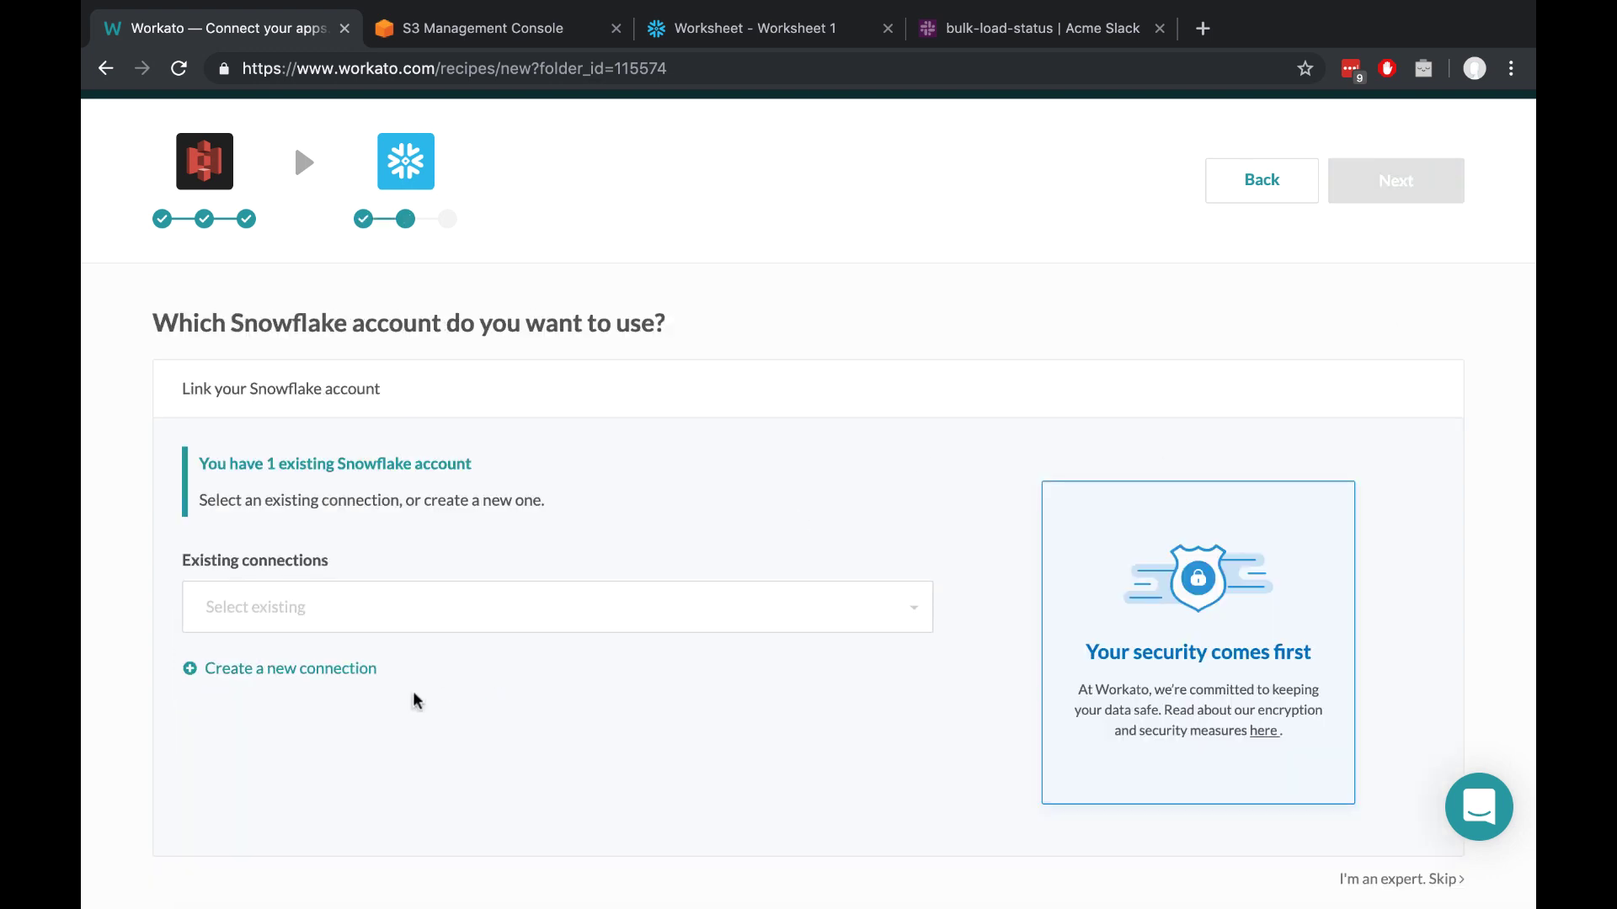
Step: Start a new Snowflake connection, grabbing the account identifier from the worksheet's web address
click(326, 669)
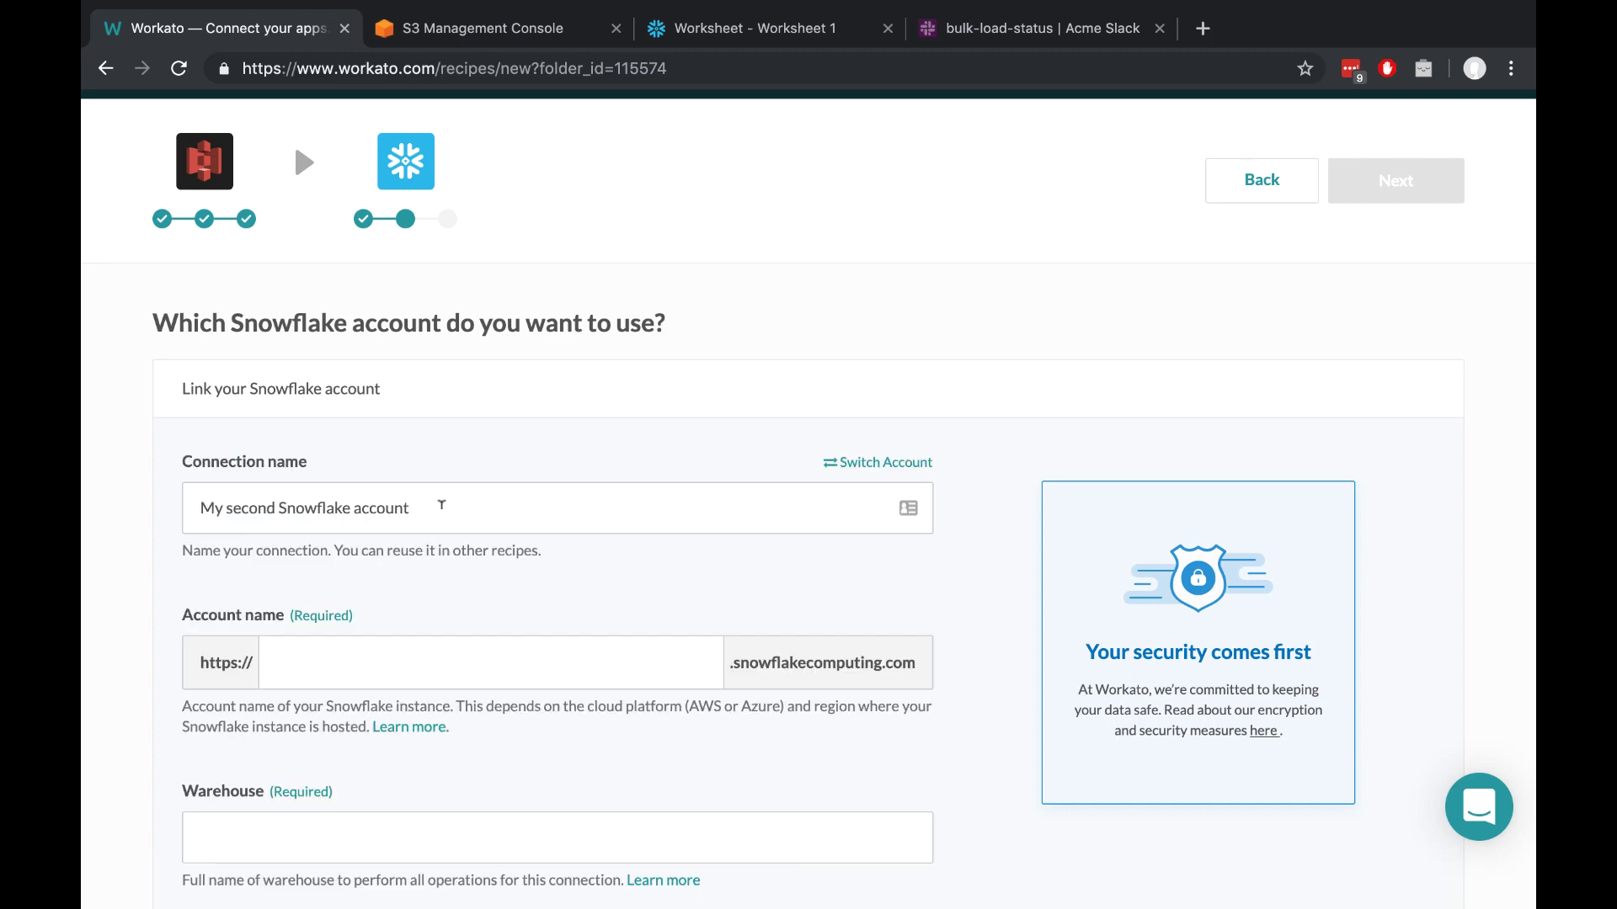
triple_click(438, 508)
scroll(532, 581, down, 2)
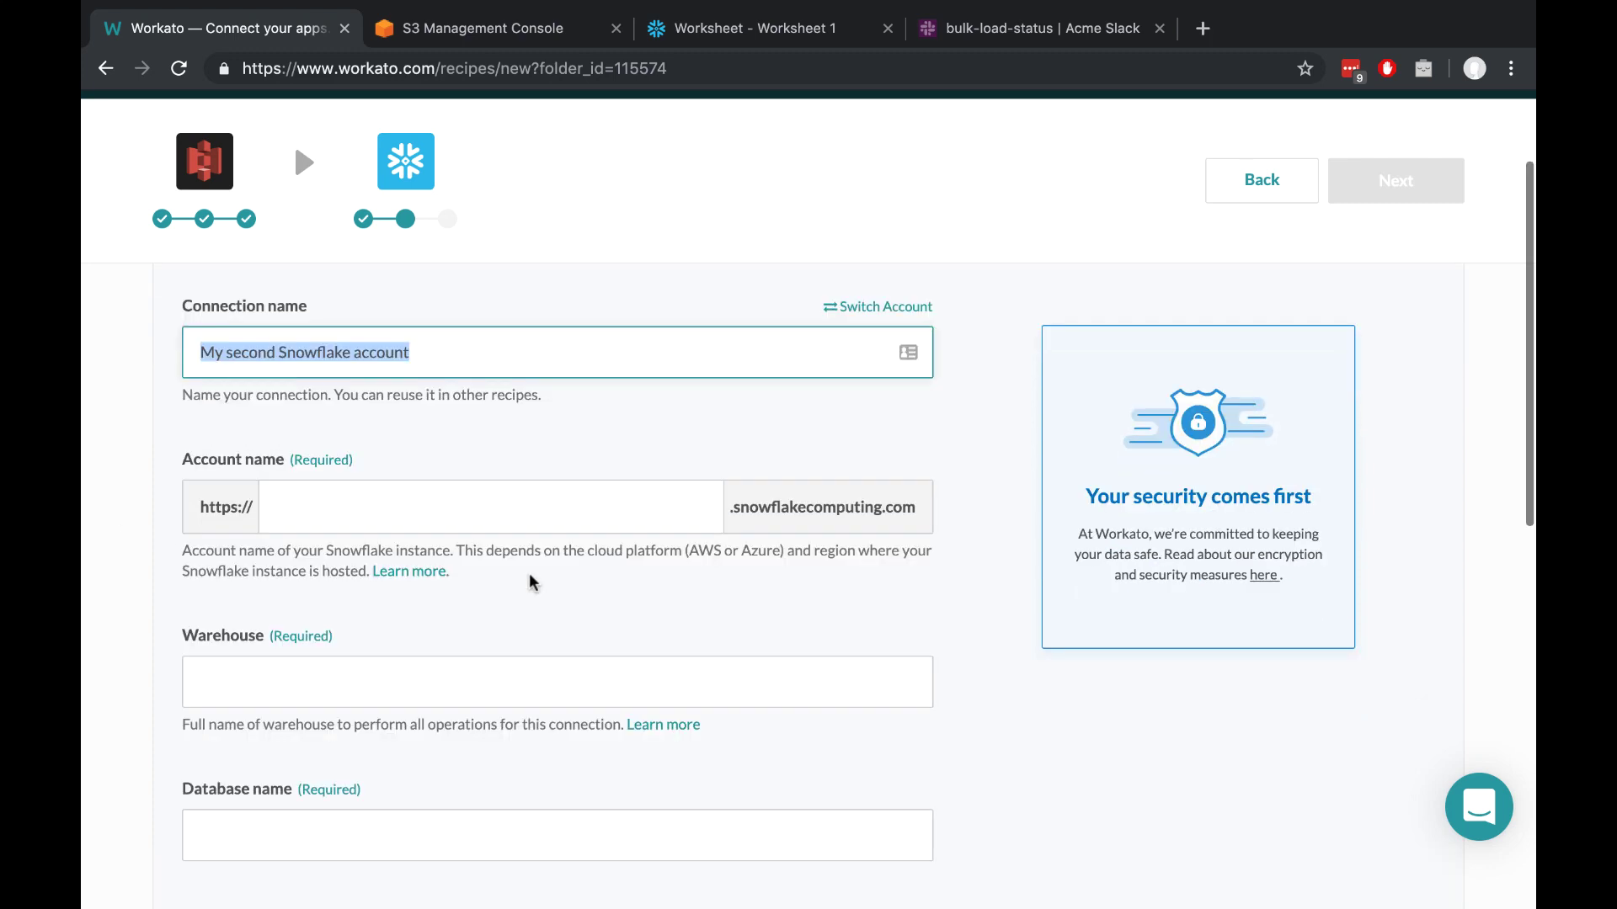
click(762, 36)
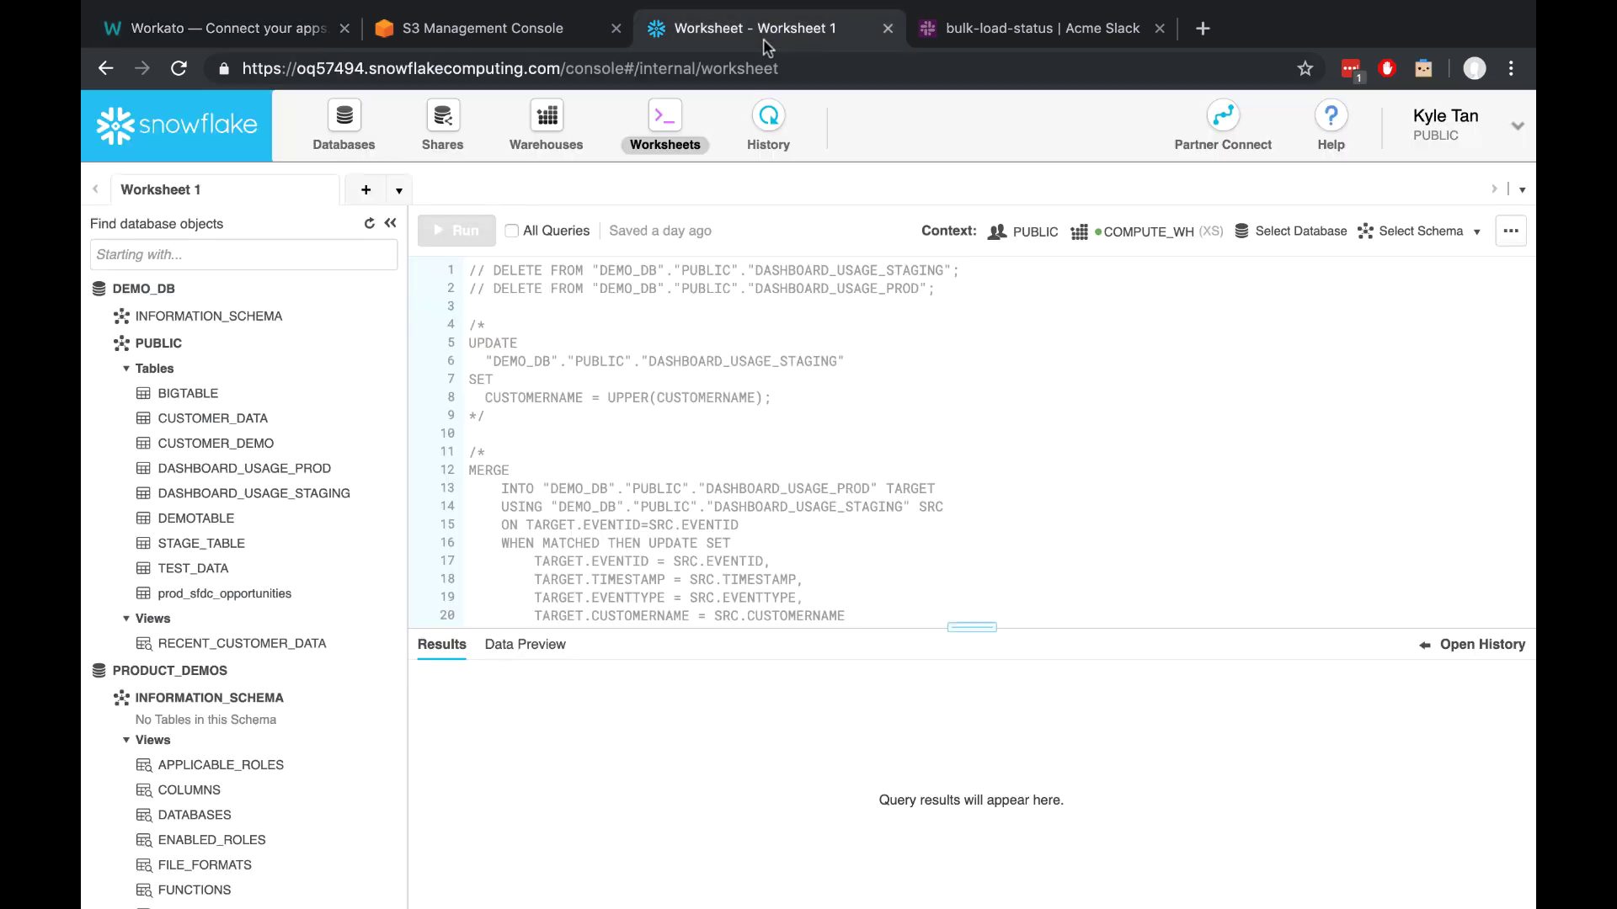
double_click(340, 67)
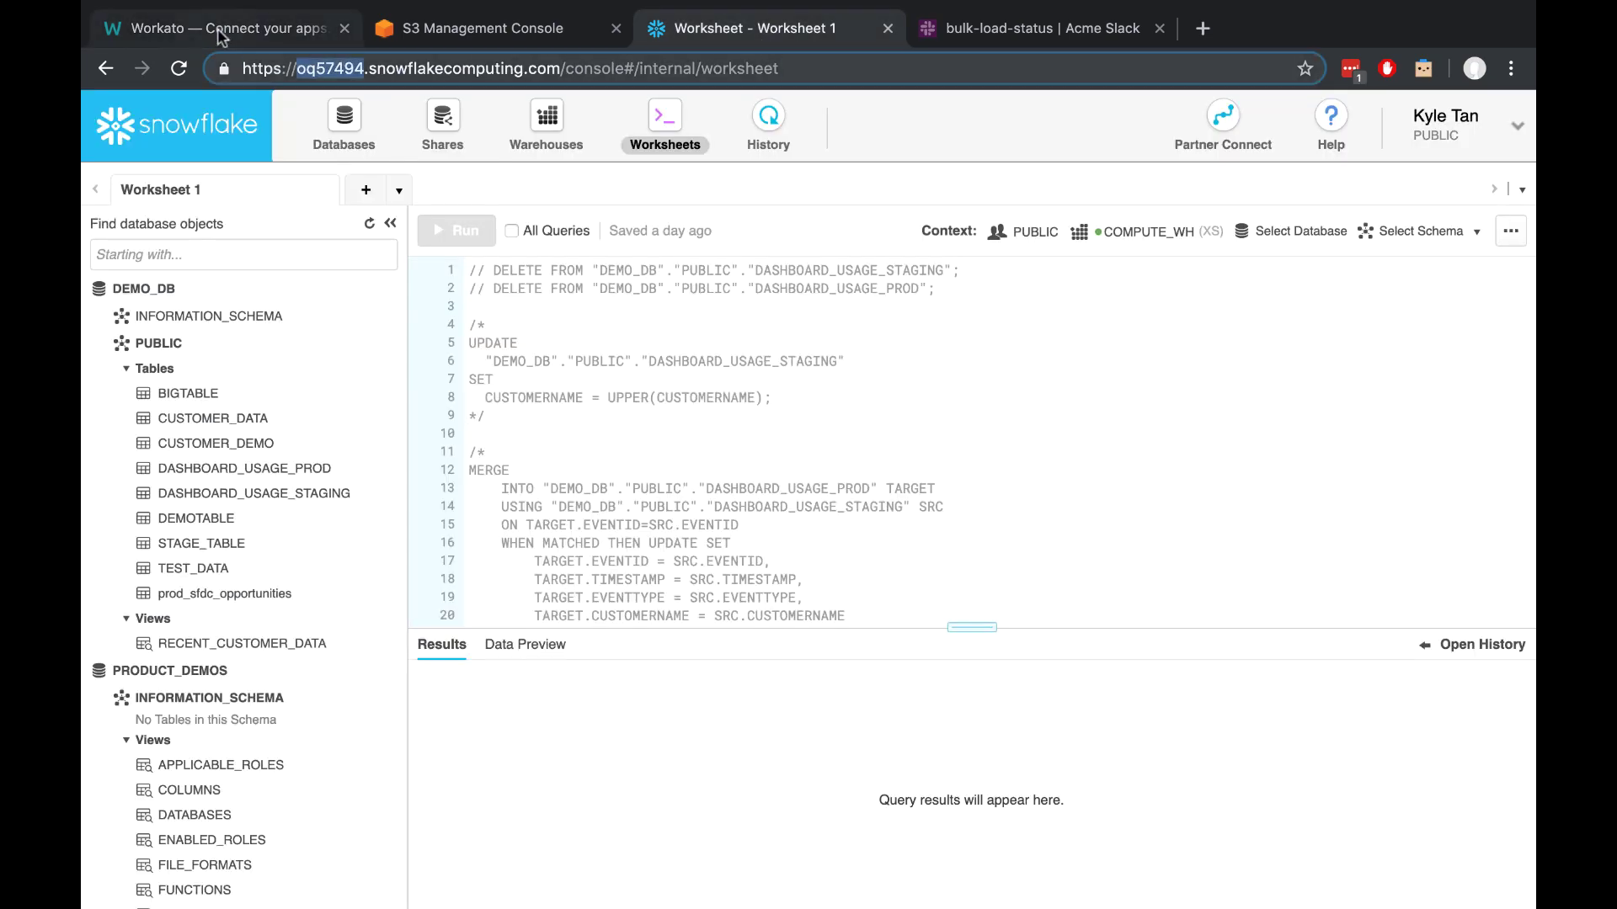
click(315, 36)
Step: Fill in the connection's account name, warehouse, database and user name, then submit it
click(480, 505)
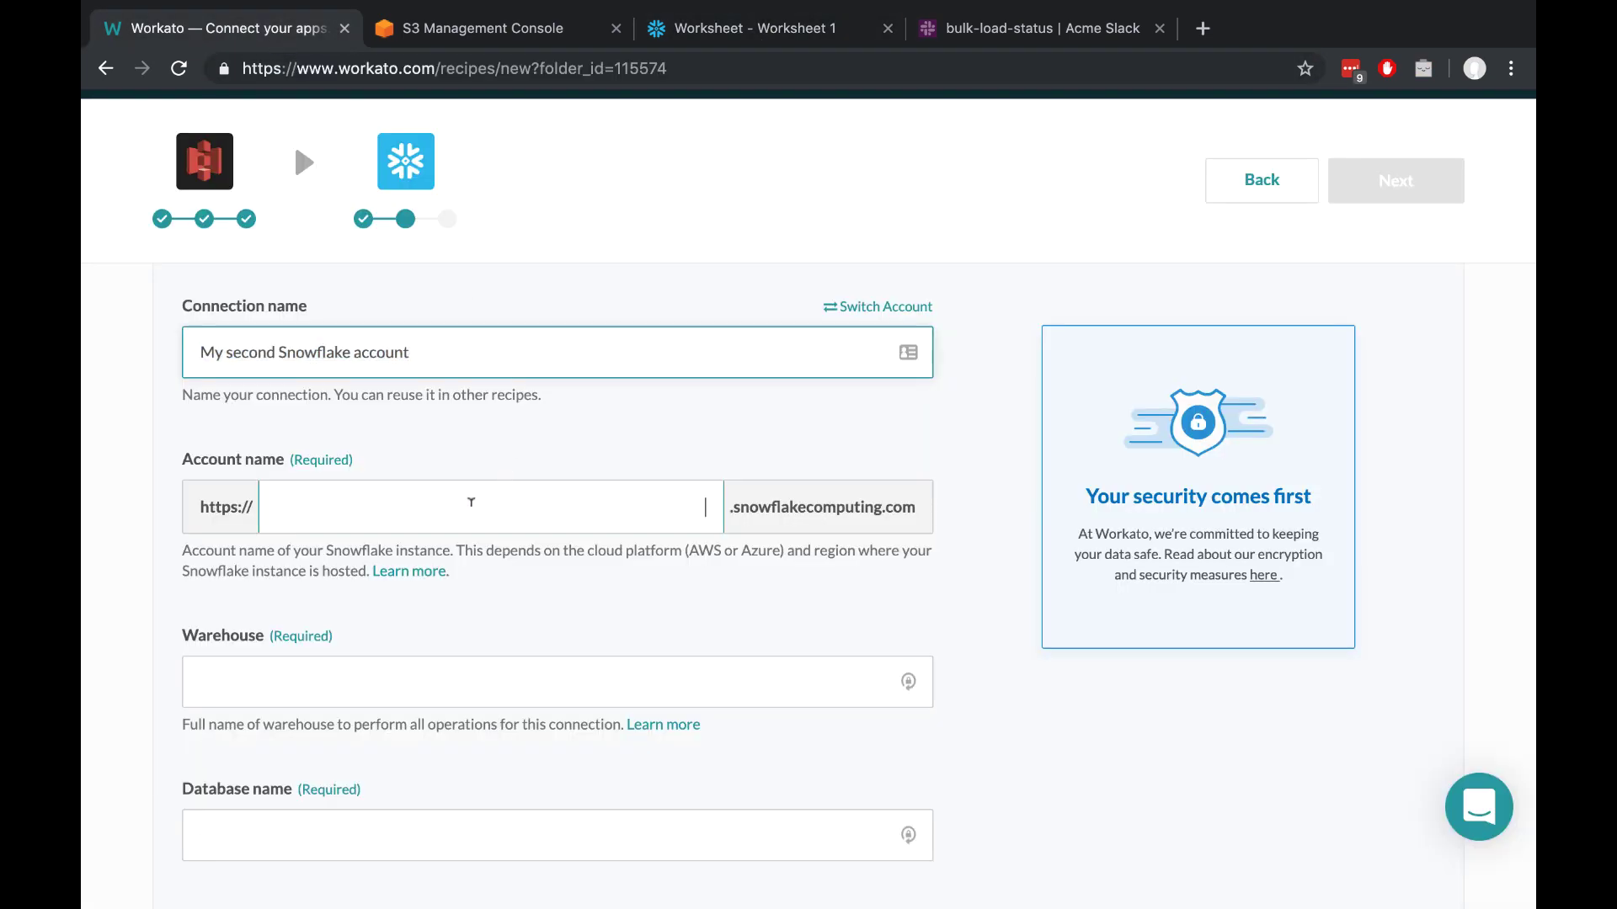
scroll(487, 661, down, 1)
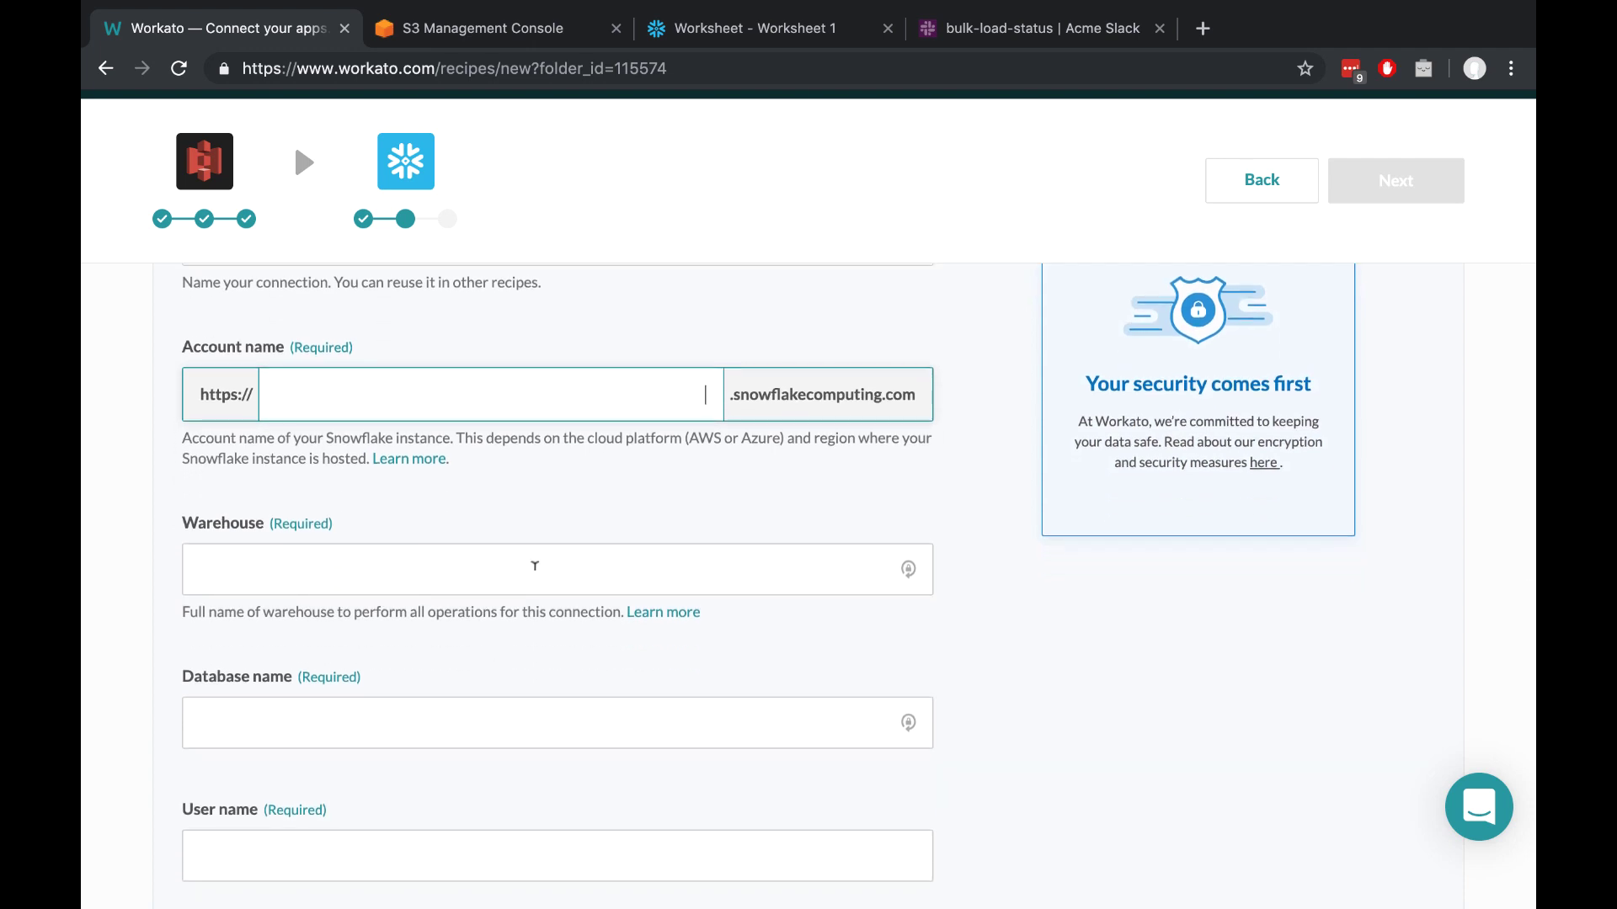
click(531, 566)
scroll(530, 567, down, 1)
click(520, 571)
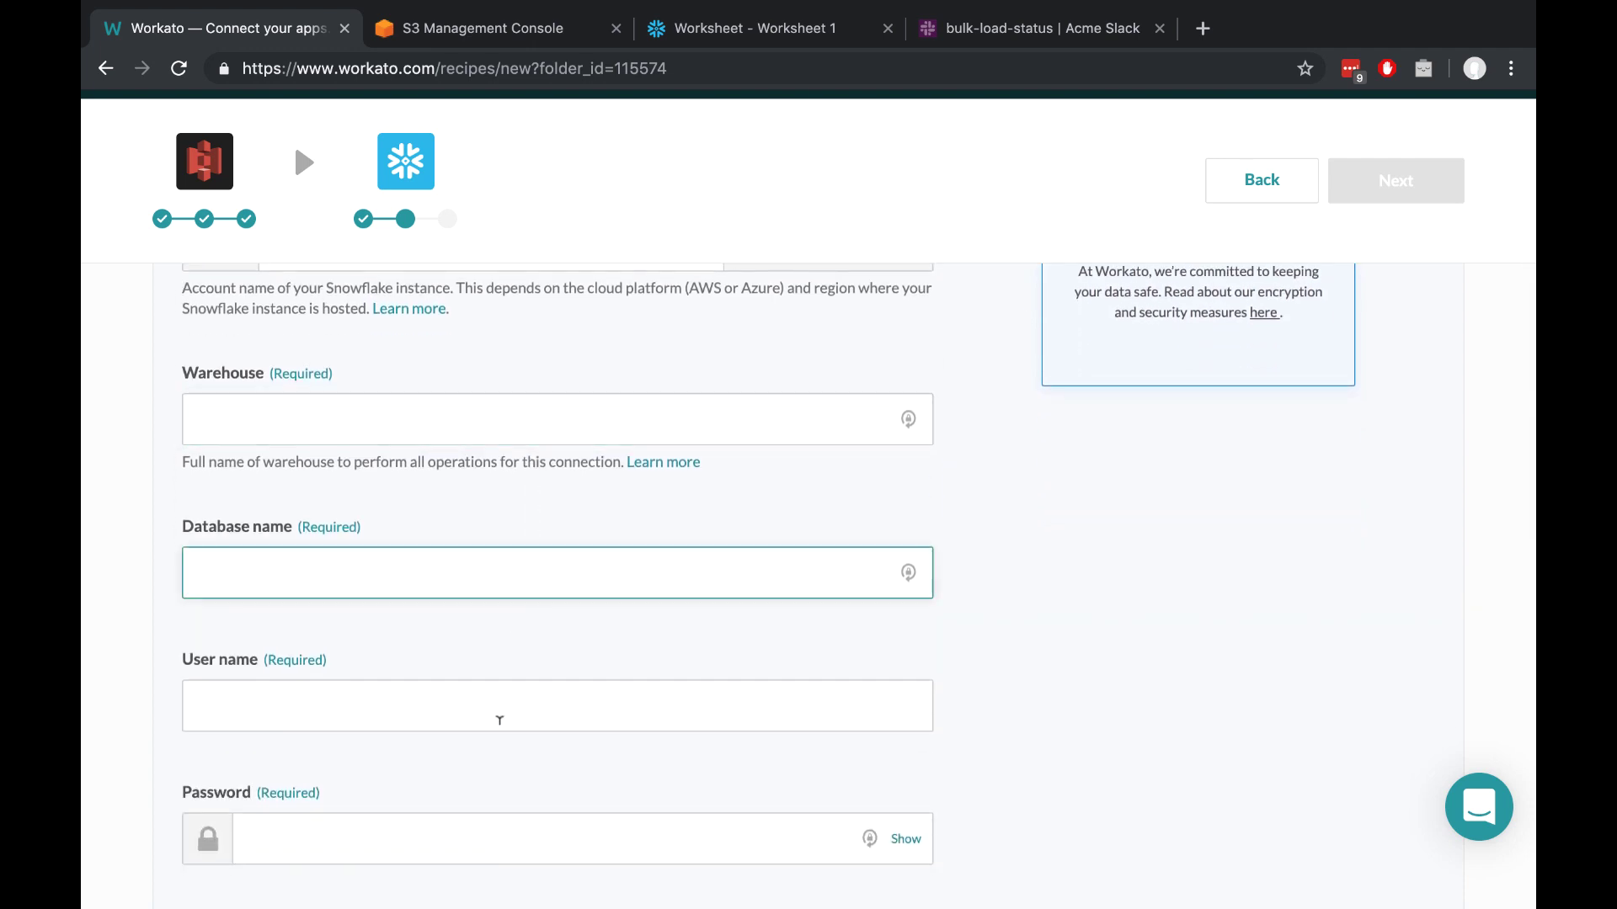
click(498, 711)
scroll(497, 716, down, 2)
scroll(533, 655, down, 3)
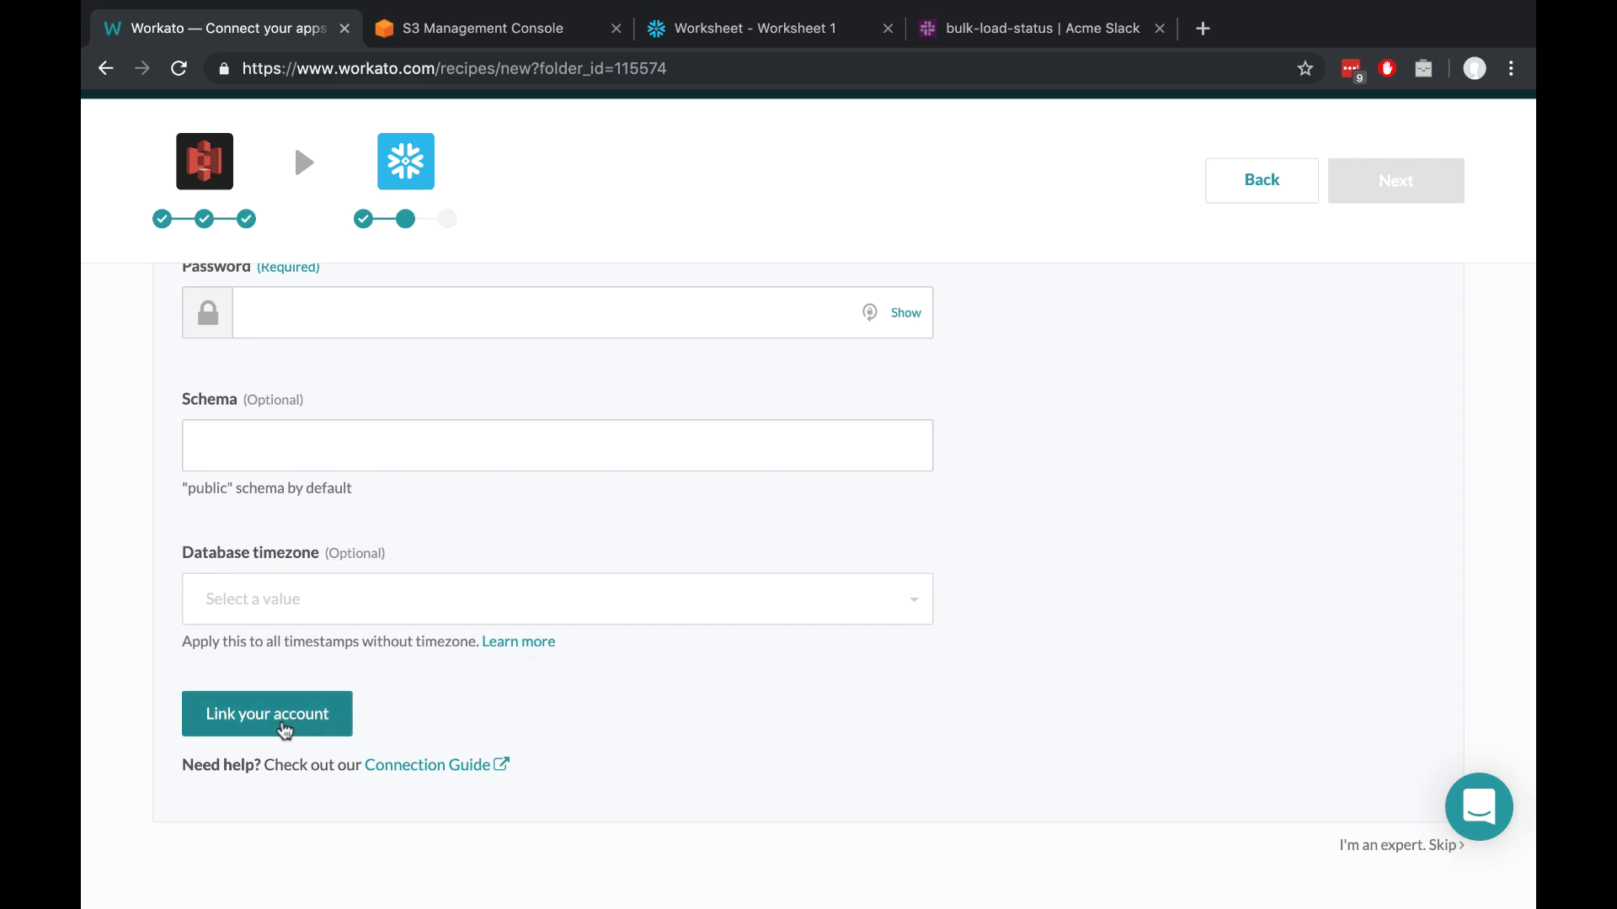
click(284, 729)
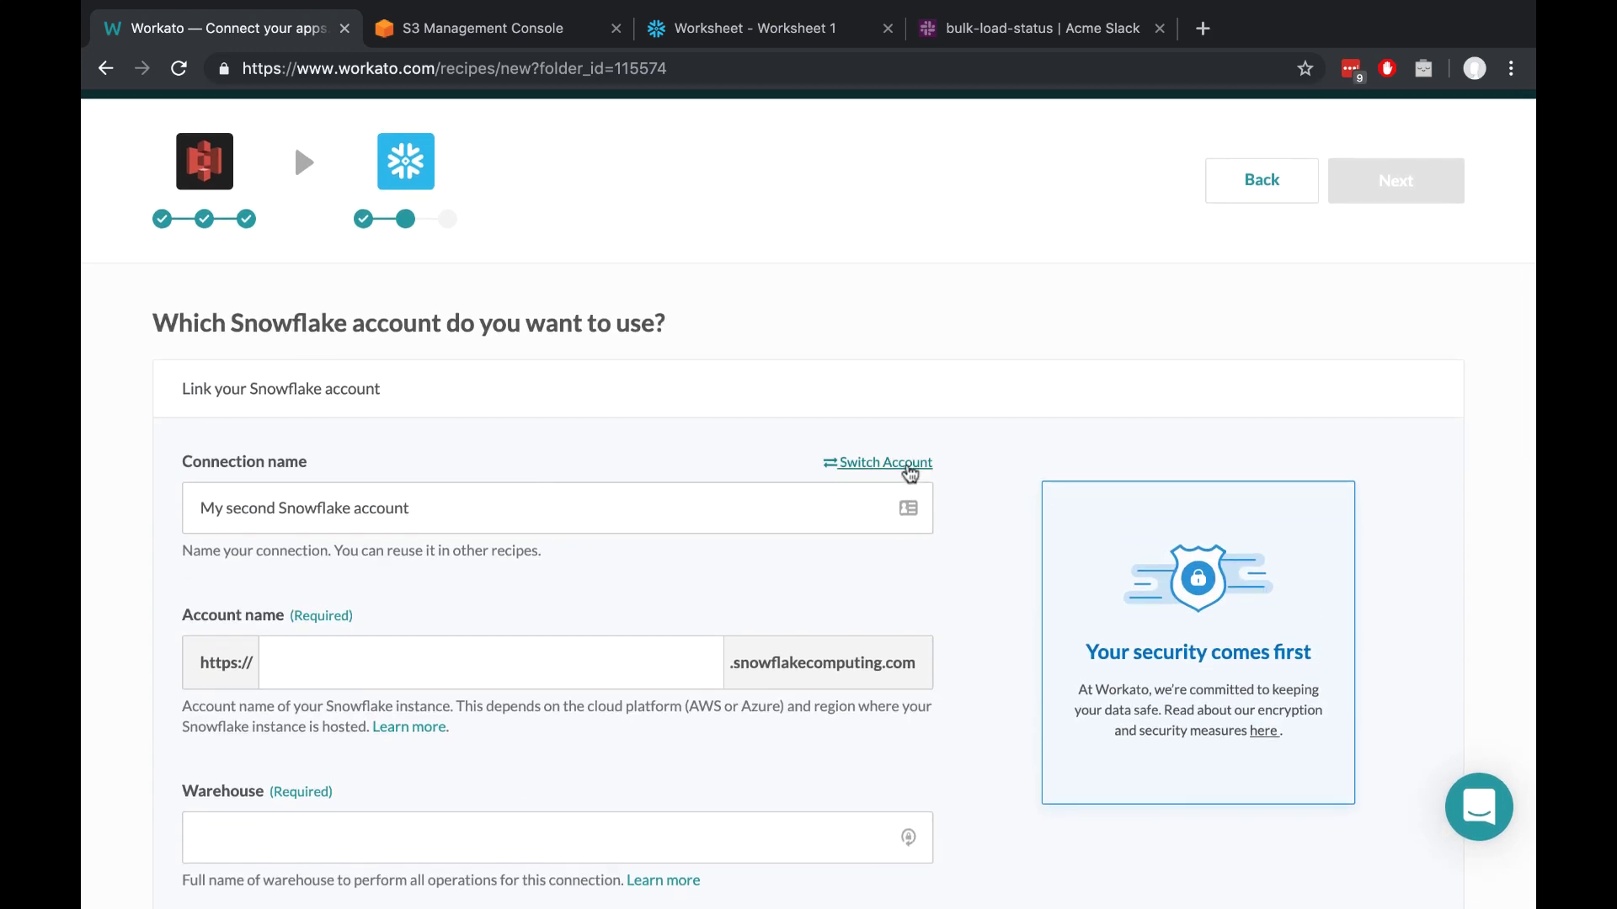
Step: Link the existing My Snowflake account connection instead
click(909, 470)
click(444, 604)
click(437, 675)
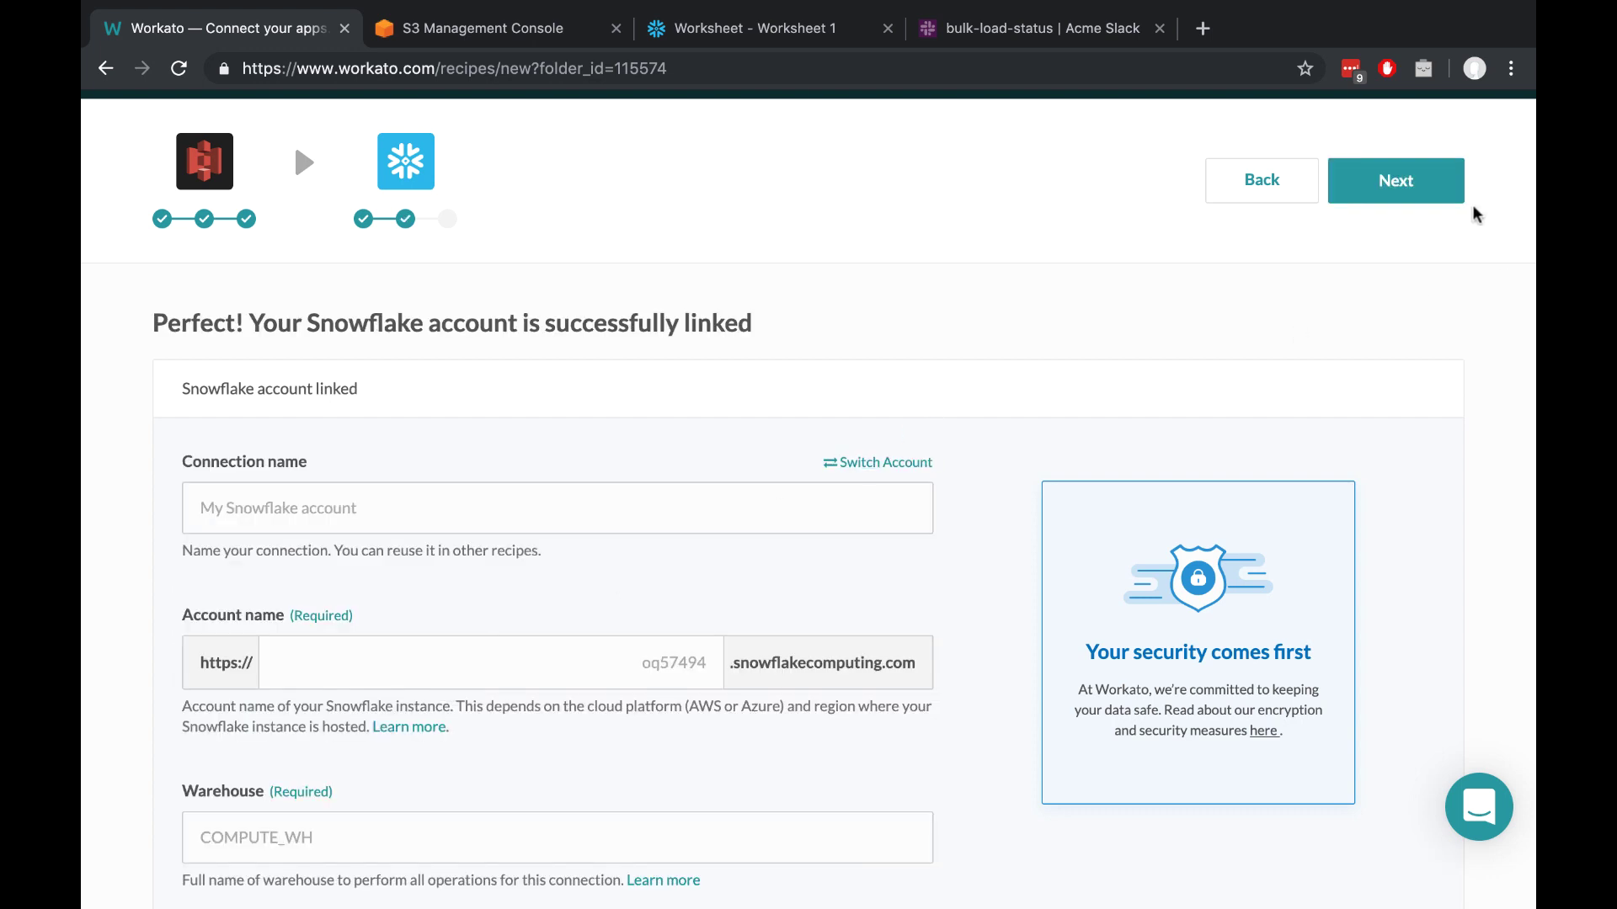
Step: Set the table to PUBLIC.DASHBOARD_USAGE_STAGING and the stage to PRODUCT_ANALYTICS_DEMO, then finish the recipe
click(1420, 197)
scroll(1348, 399, down, 2)
click(793, 511)
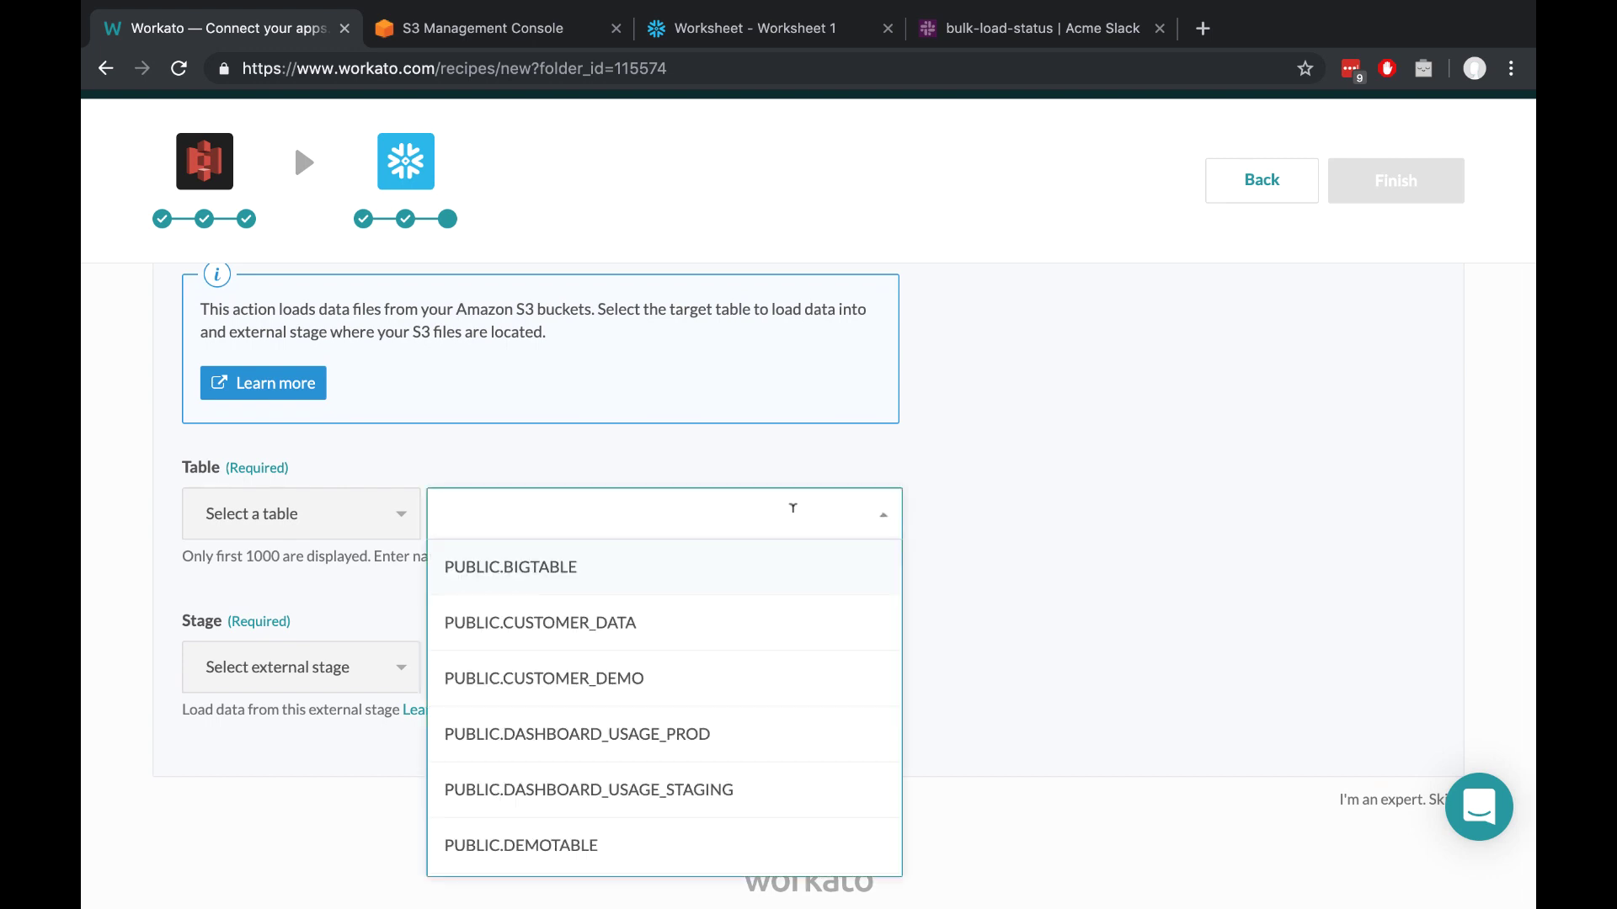
click(668, 789)
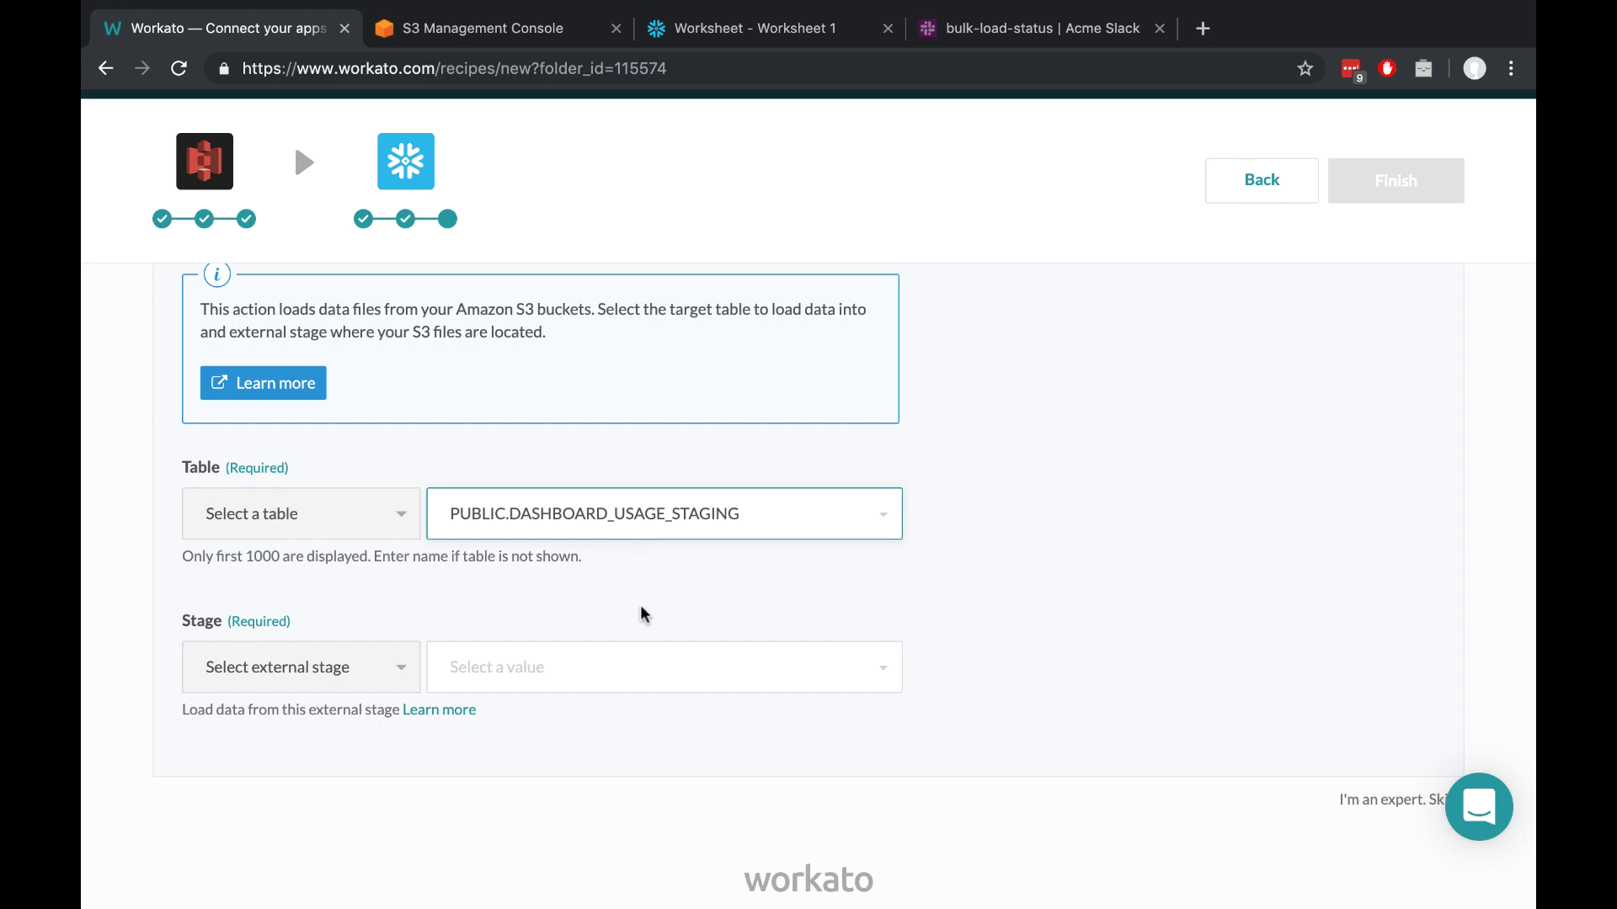
click(611, 674)
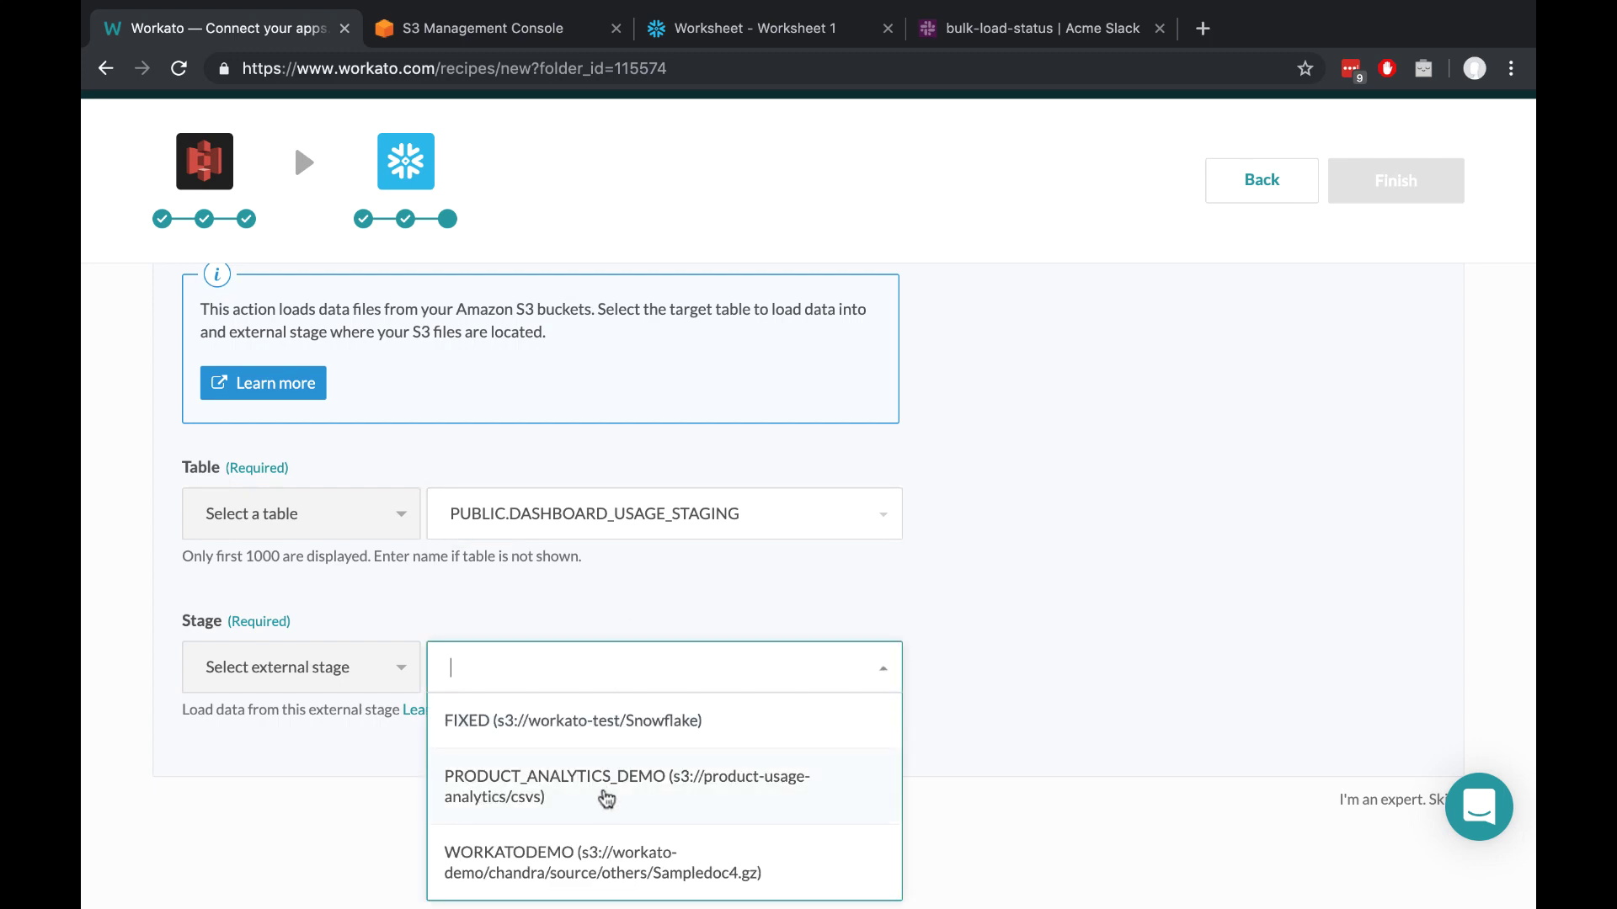
click(604, 796)
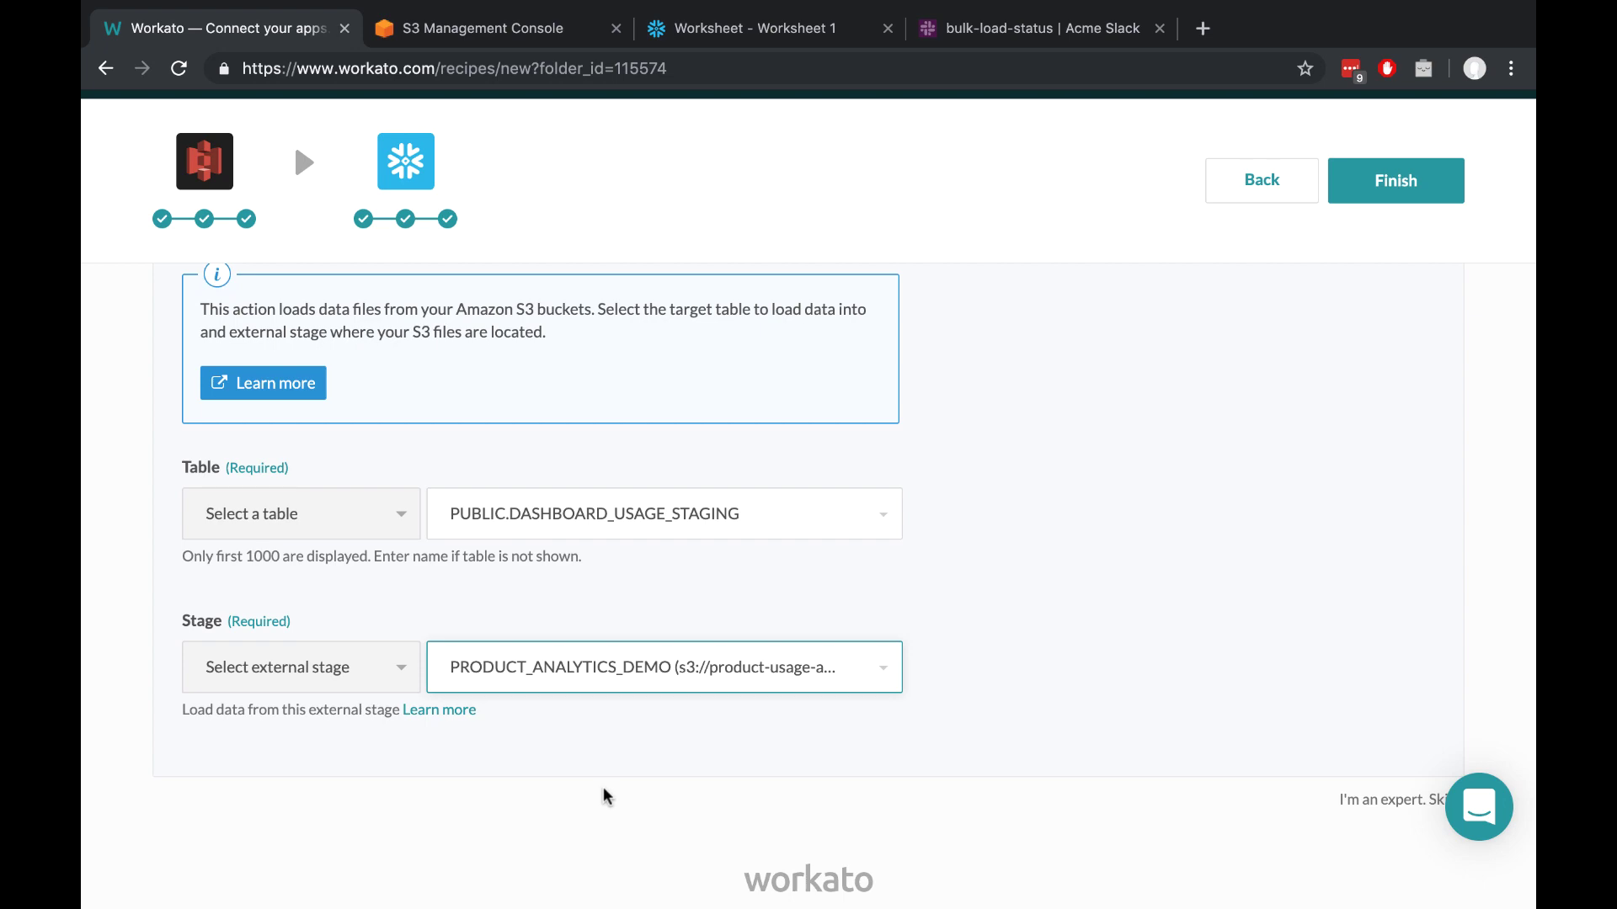
click(1391, 182)
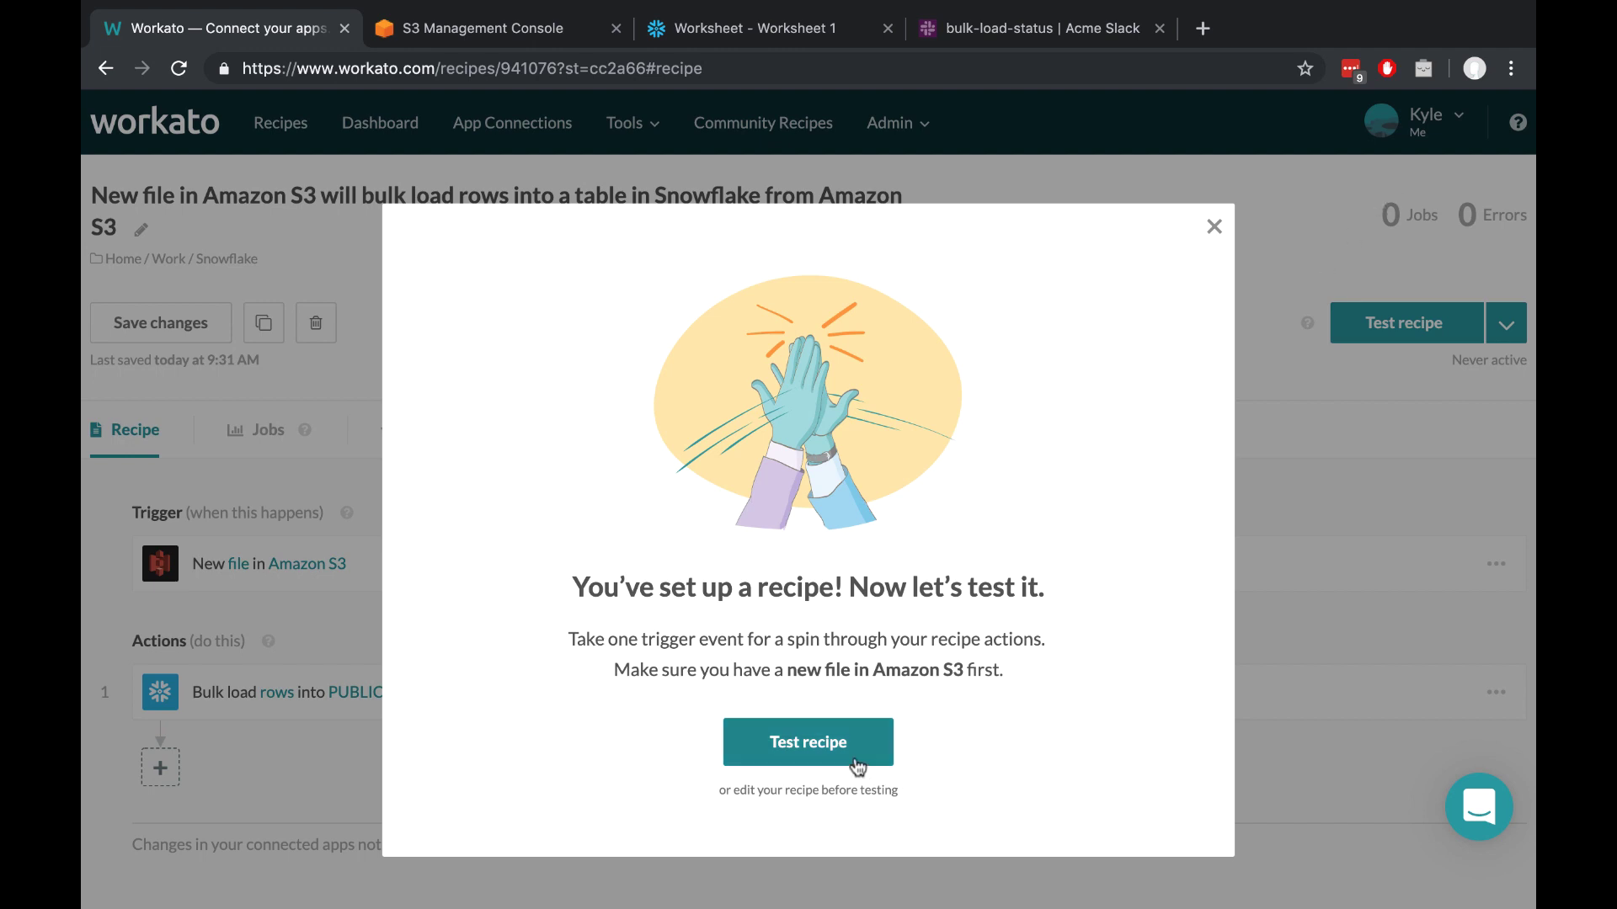
Step: Dismiss the test prompt and add step 2 as a Snowflake Run custom SQL simple action
click(1213, 226)
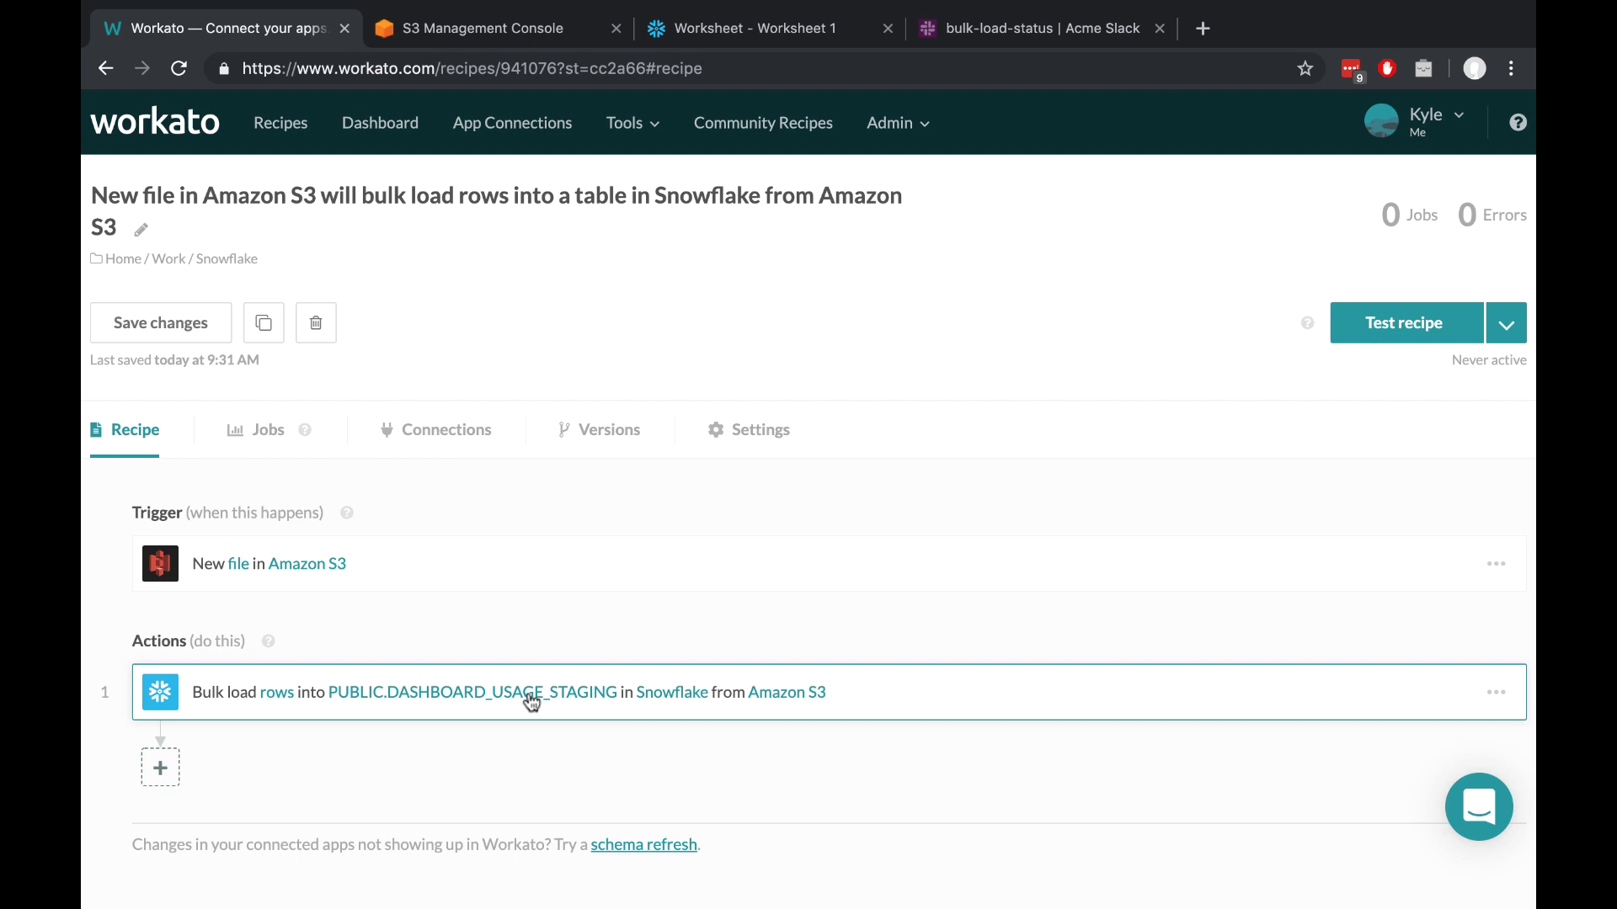
click(160, 767)
scroll(174, 759, down, 3)
click(349, 637)
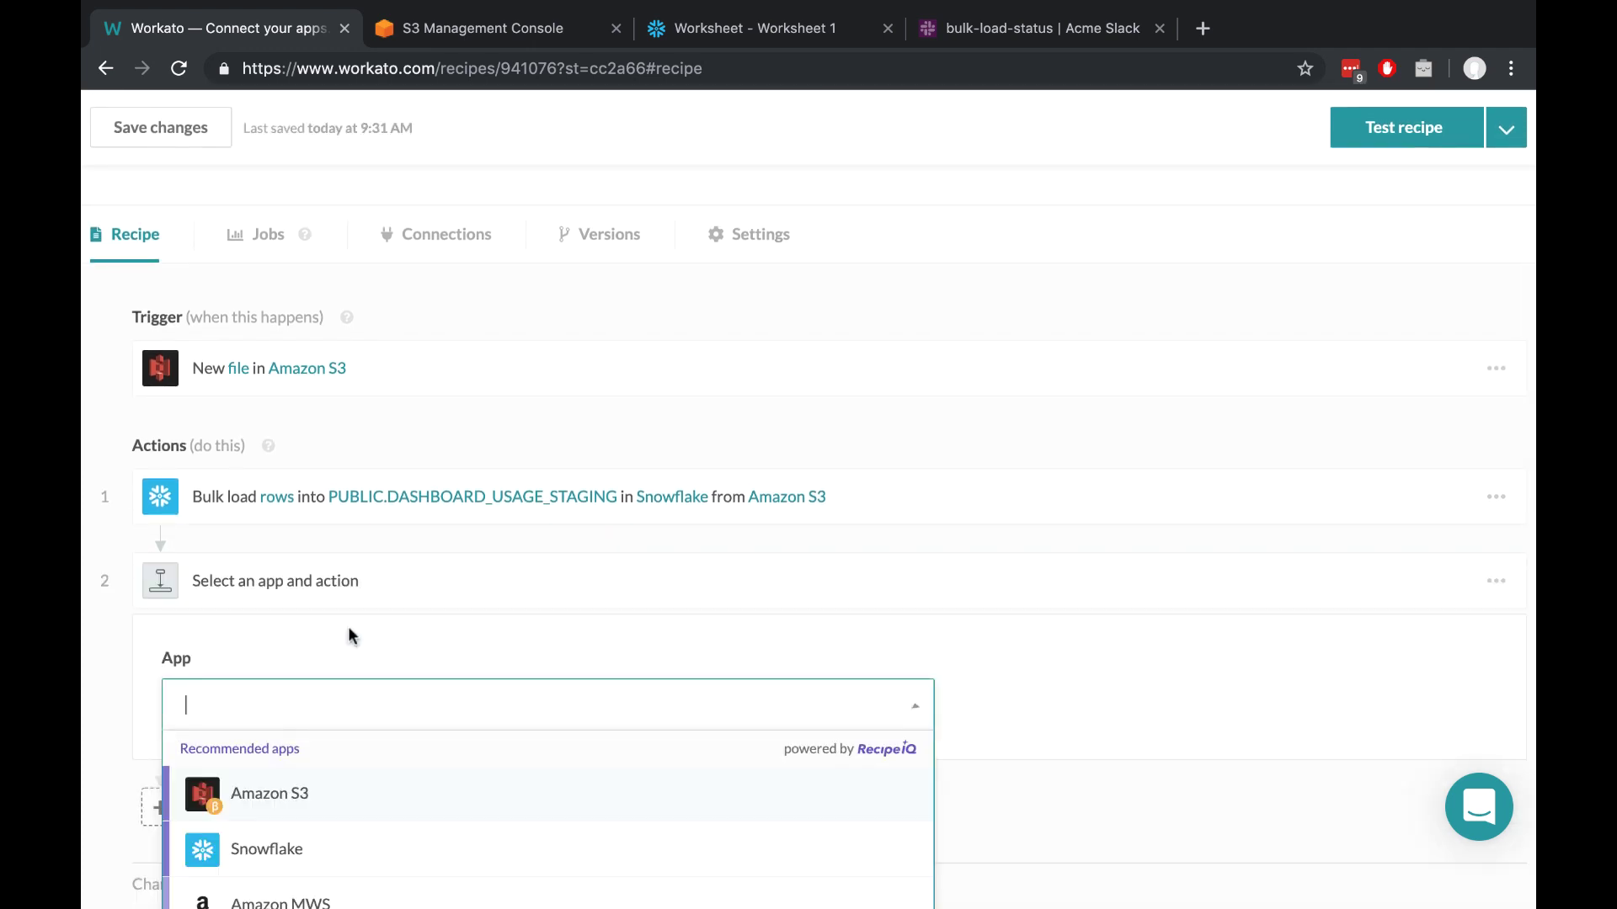
click(327, 847)
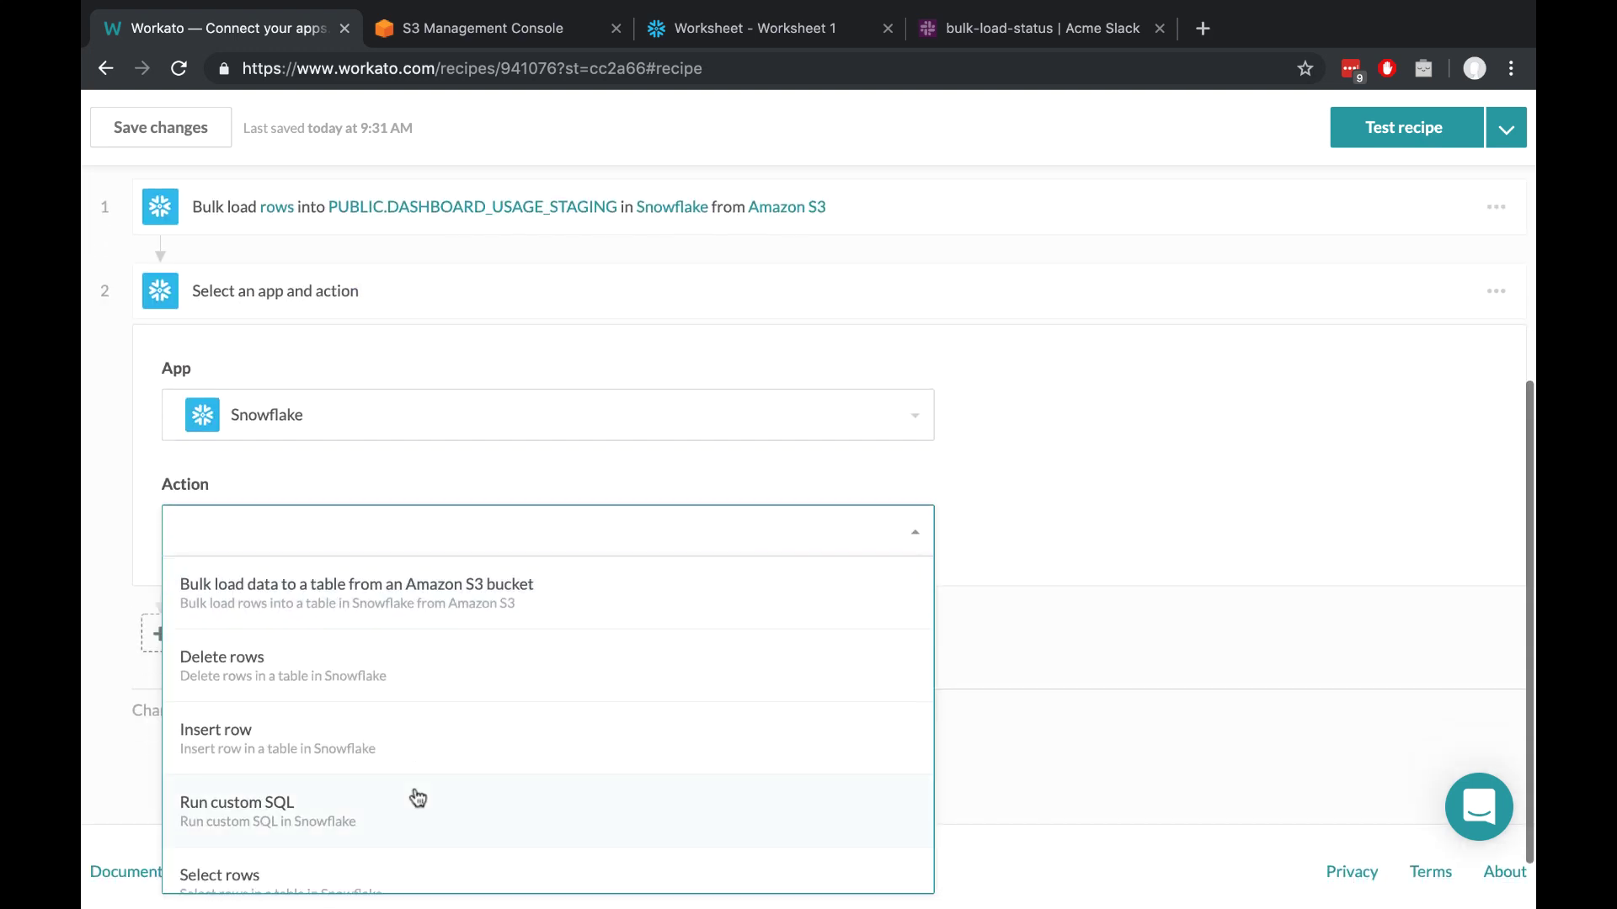
click(362, 814)
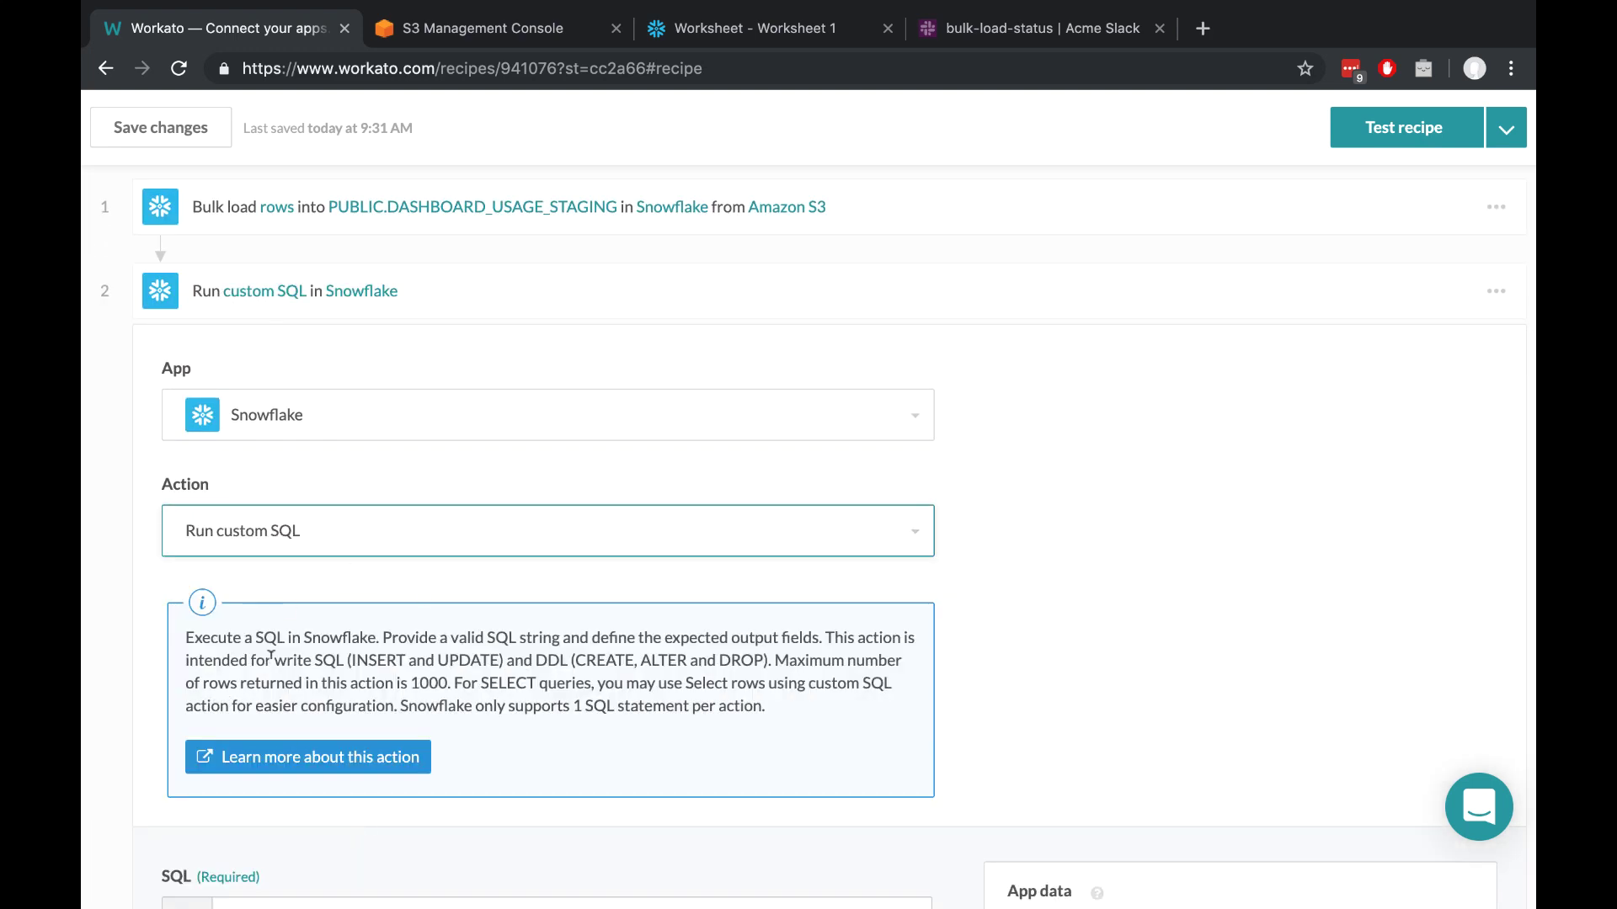
scroll(393, 609, down, 3)
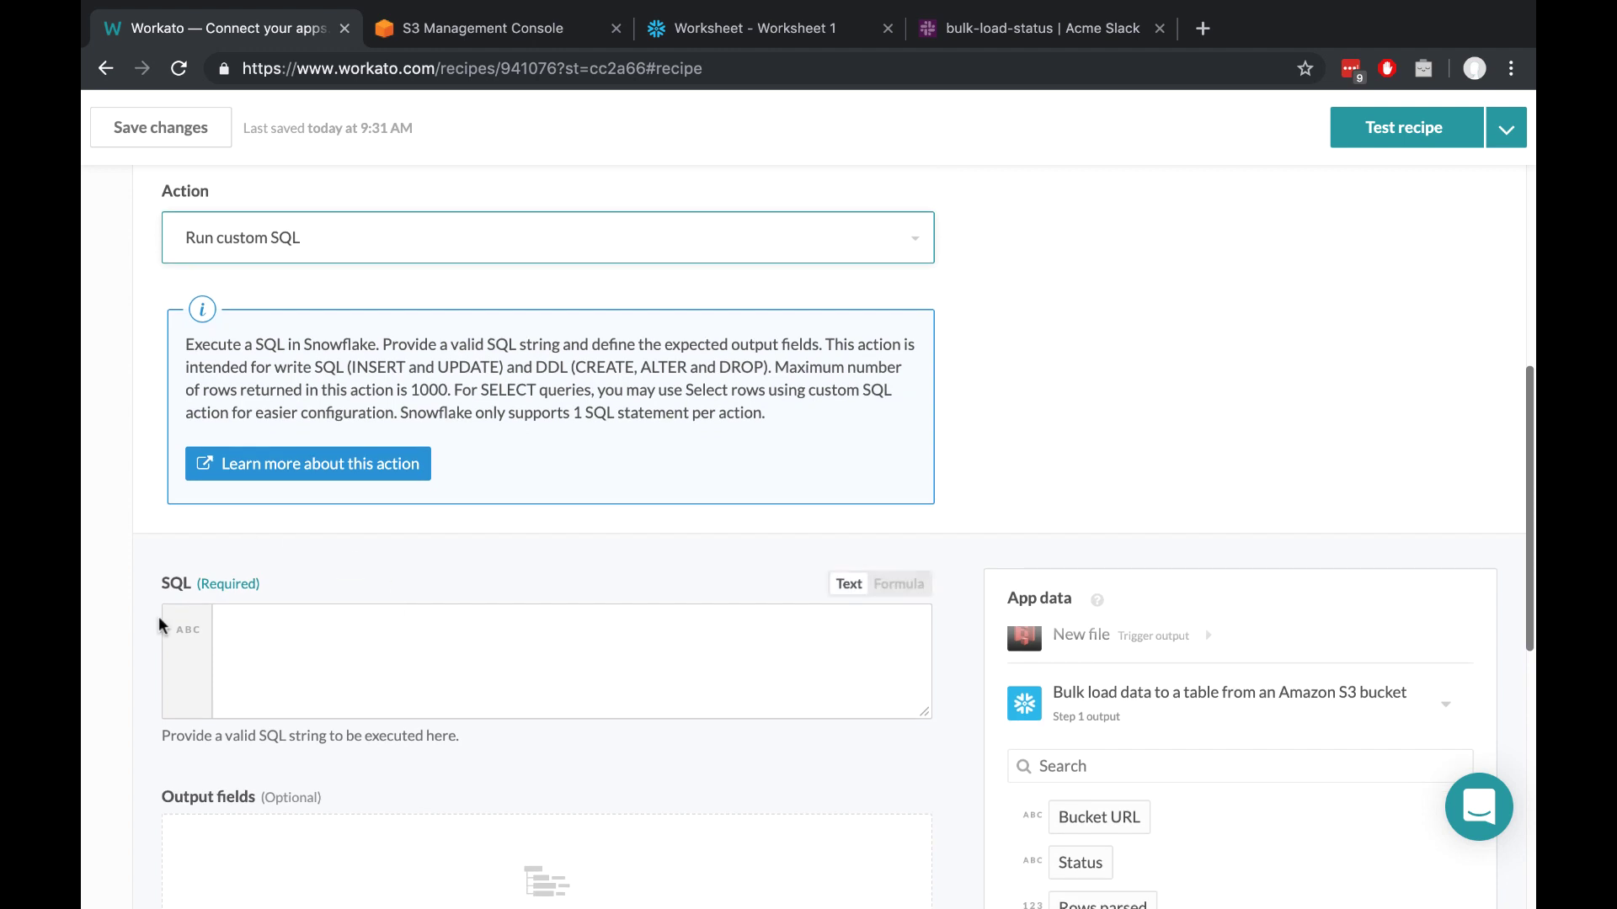
Step: Copy the worksheet's UPDATE statement and open a /* comment above it, then return to Workato
click(780, 34)
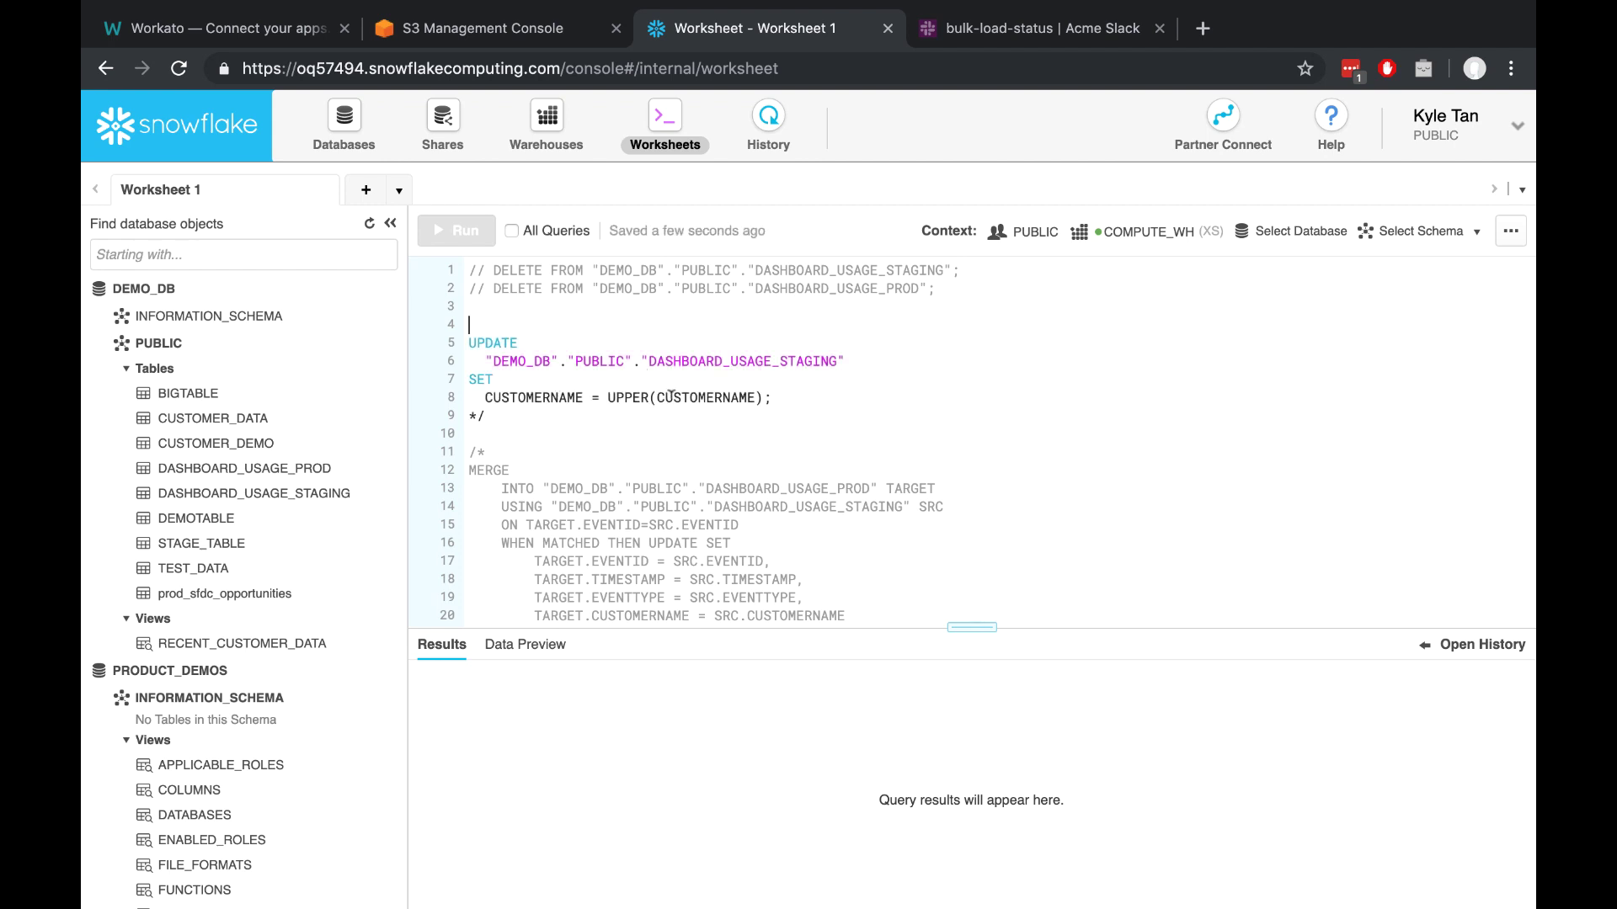
drag(799, 391, 408, 337)
key(ctrl+c)
click(517, 320)
text(/*)
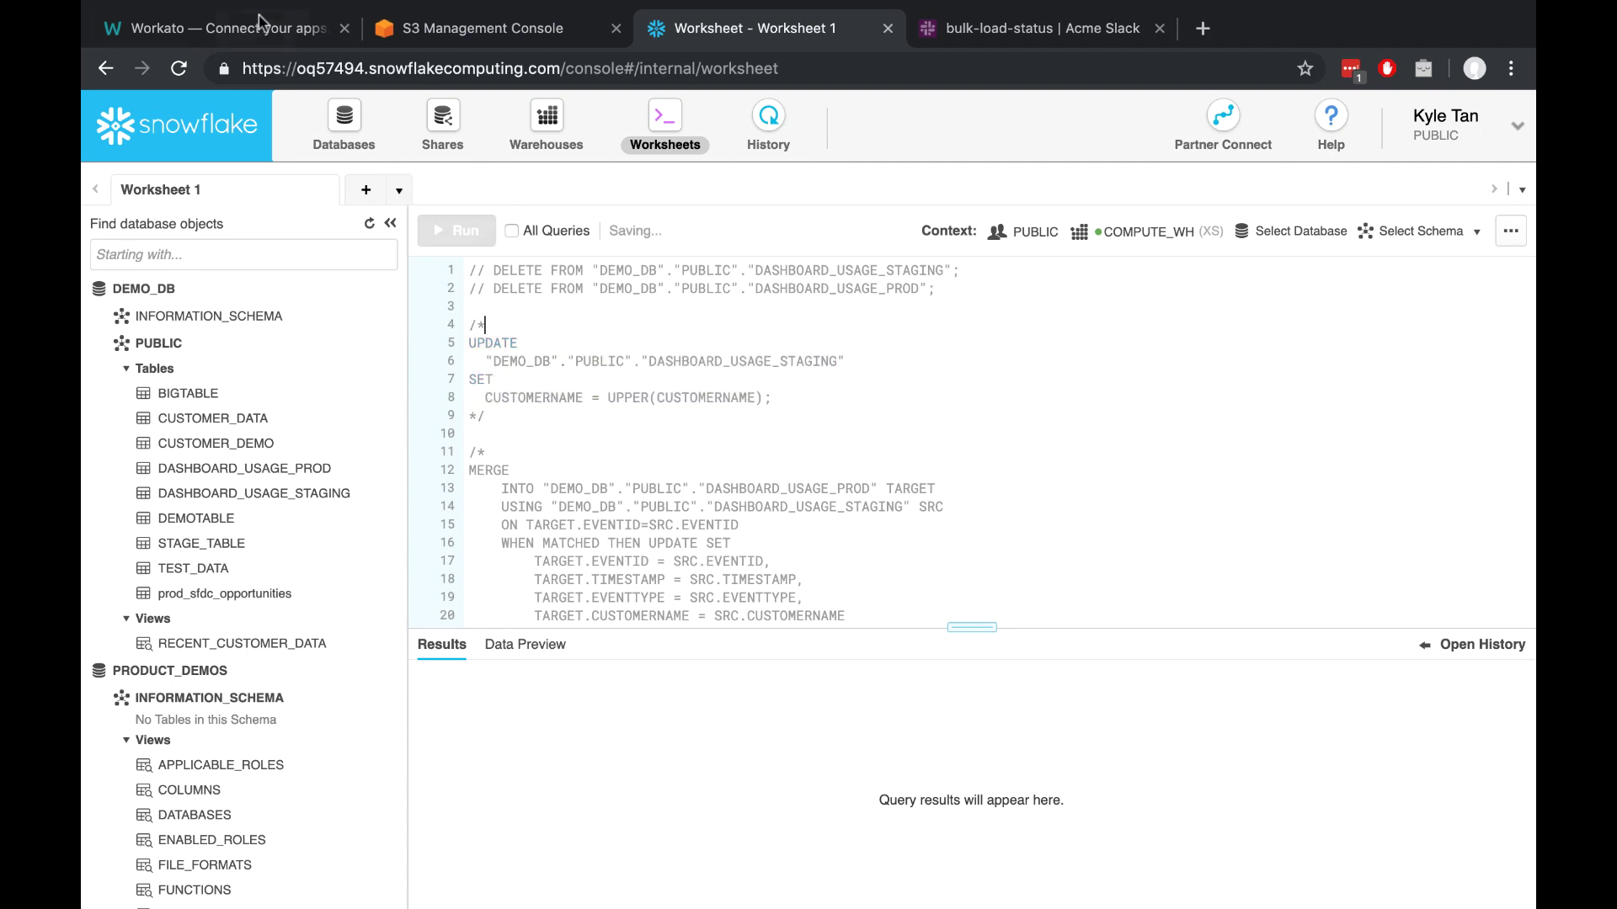
click(261, 25)
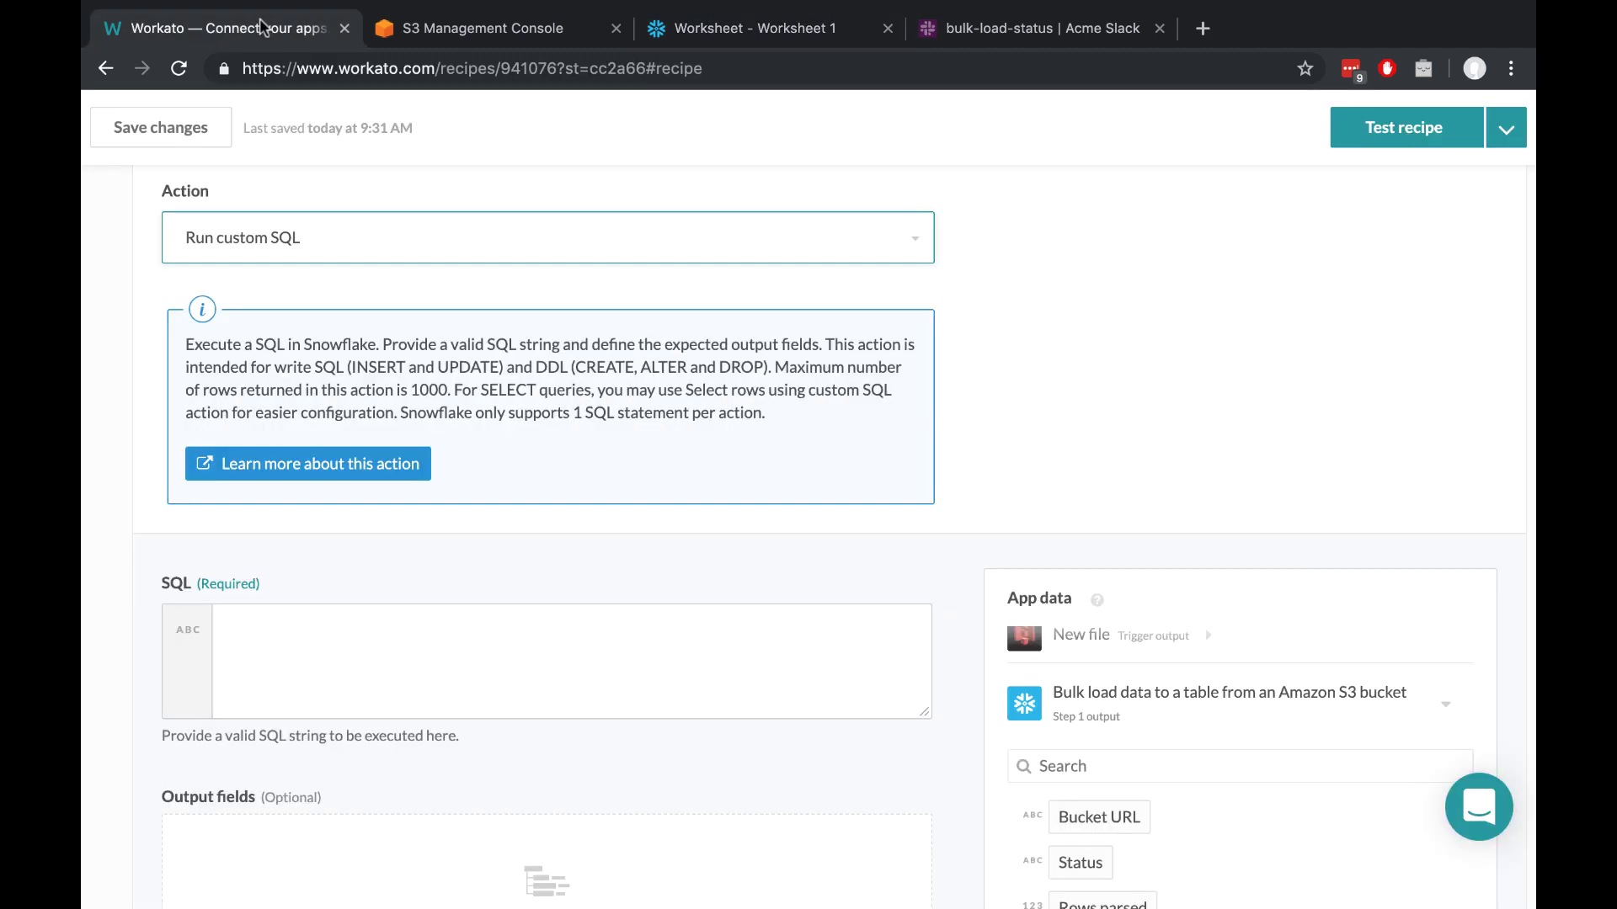
Step: Paste the UPDATE that sets CUSTOMERNAME = UPPER(CUSTOMERNAME) on DASHBOARD_USAGE_STAGING into step 2's SQL field
click(425, 645)
key(ctrl+v)
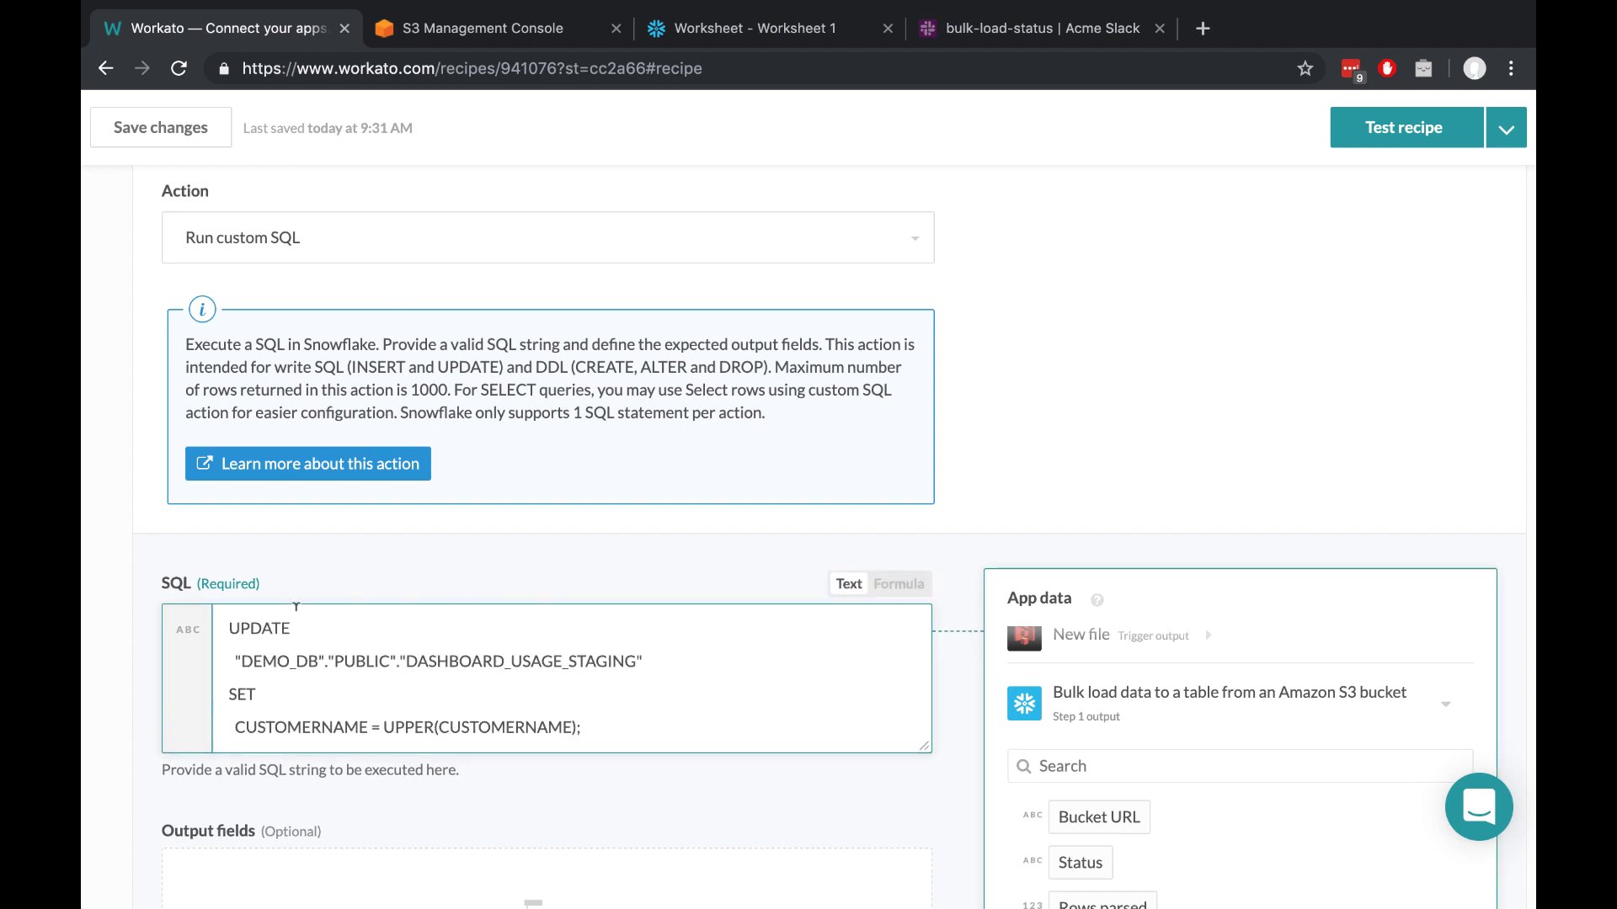
double_click(509, 723)
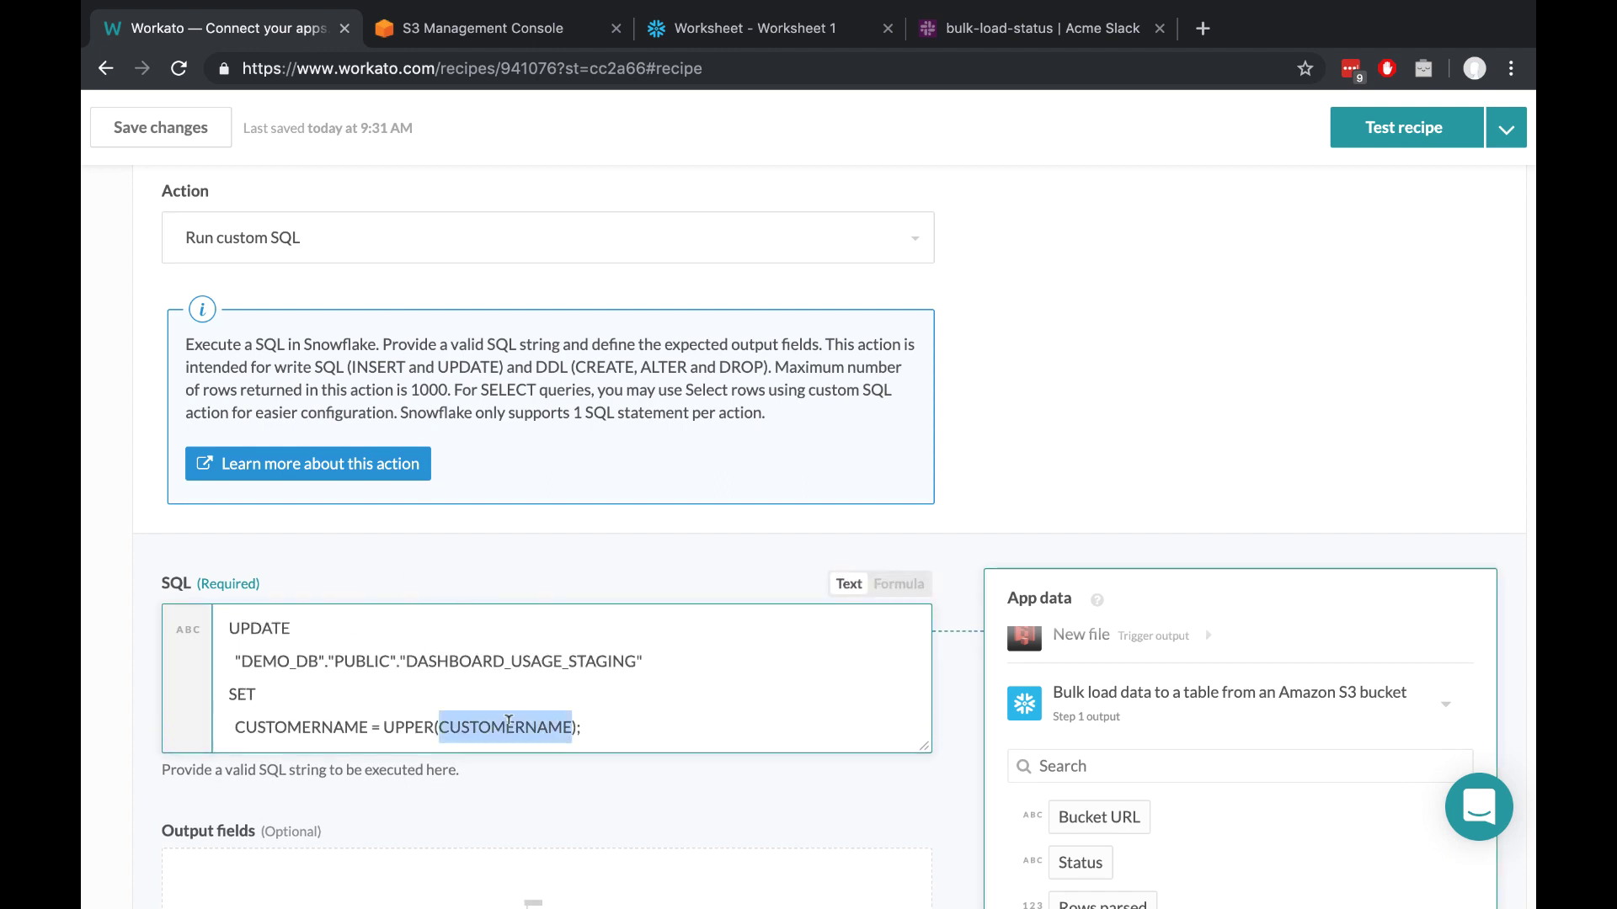
double_click(581, 663)
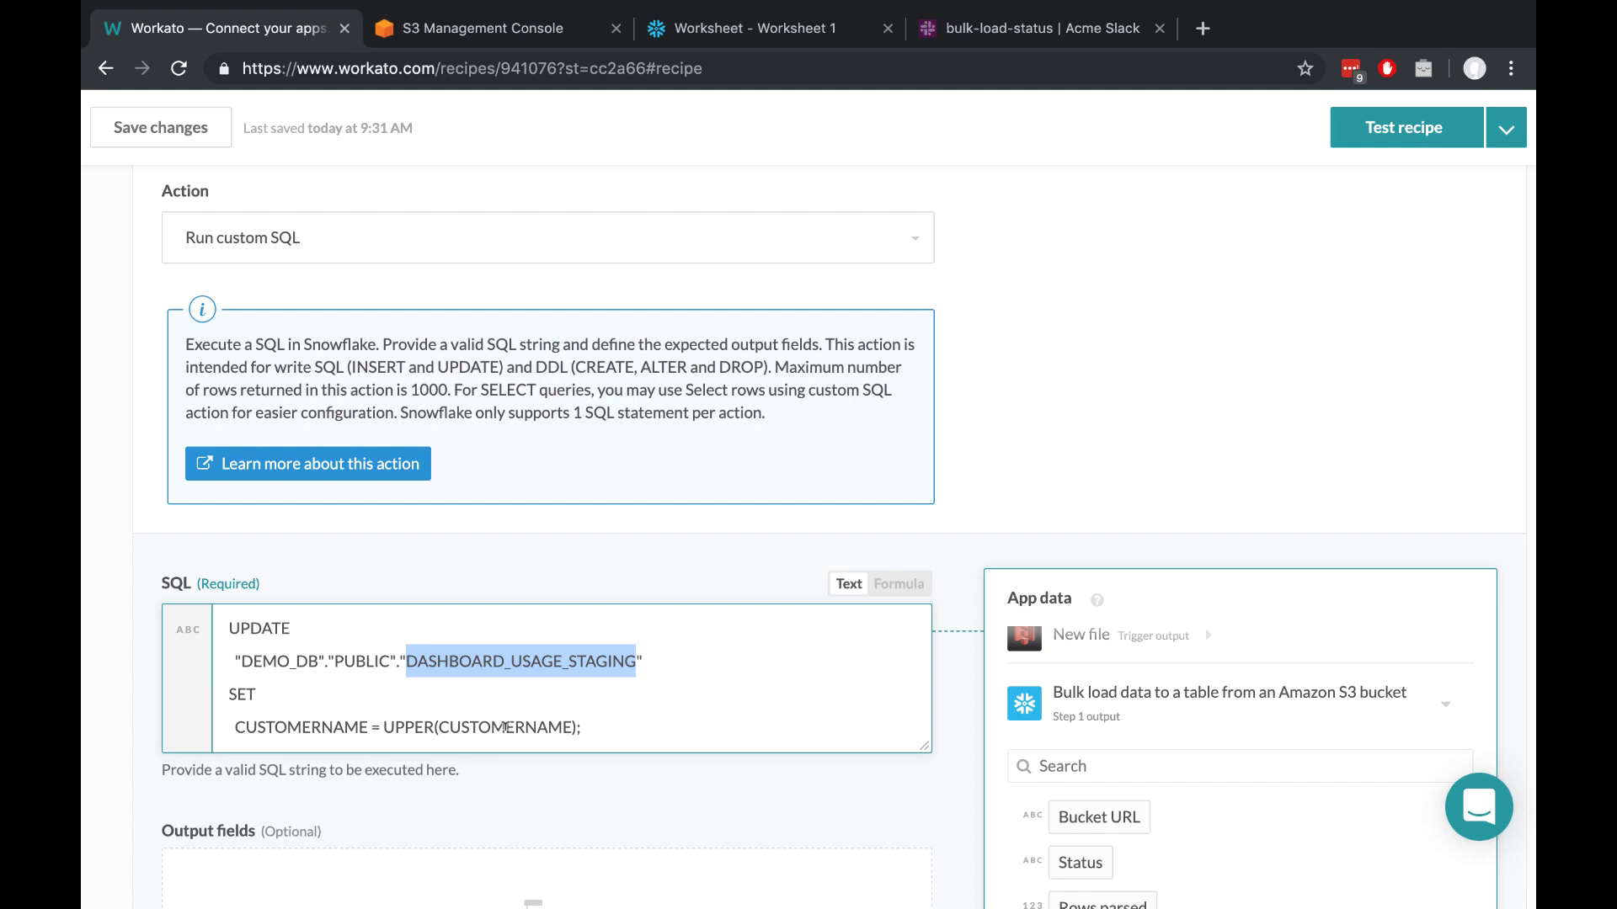
click(668, 724)
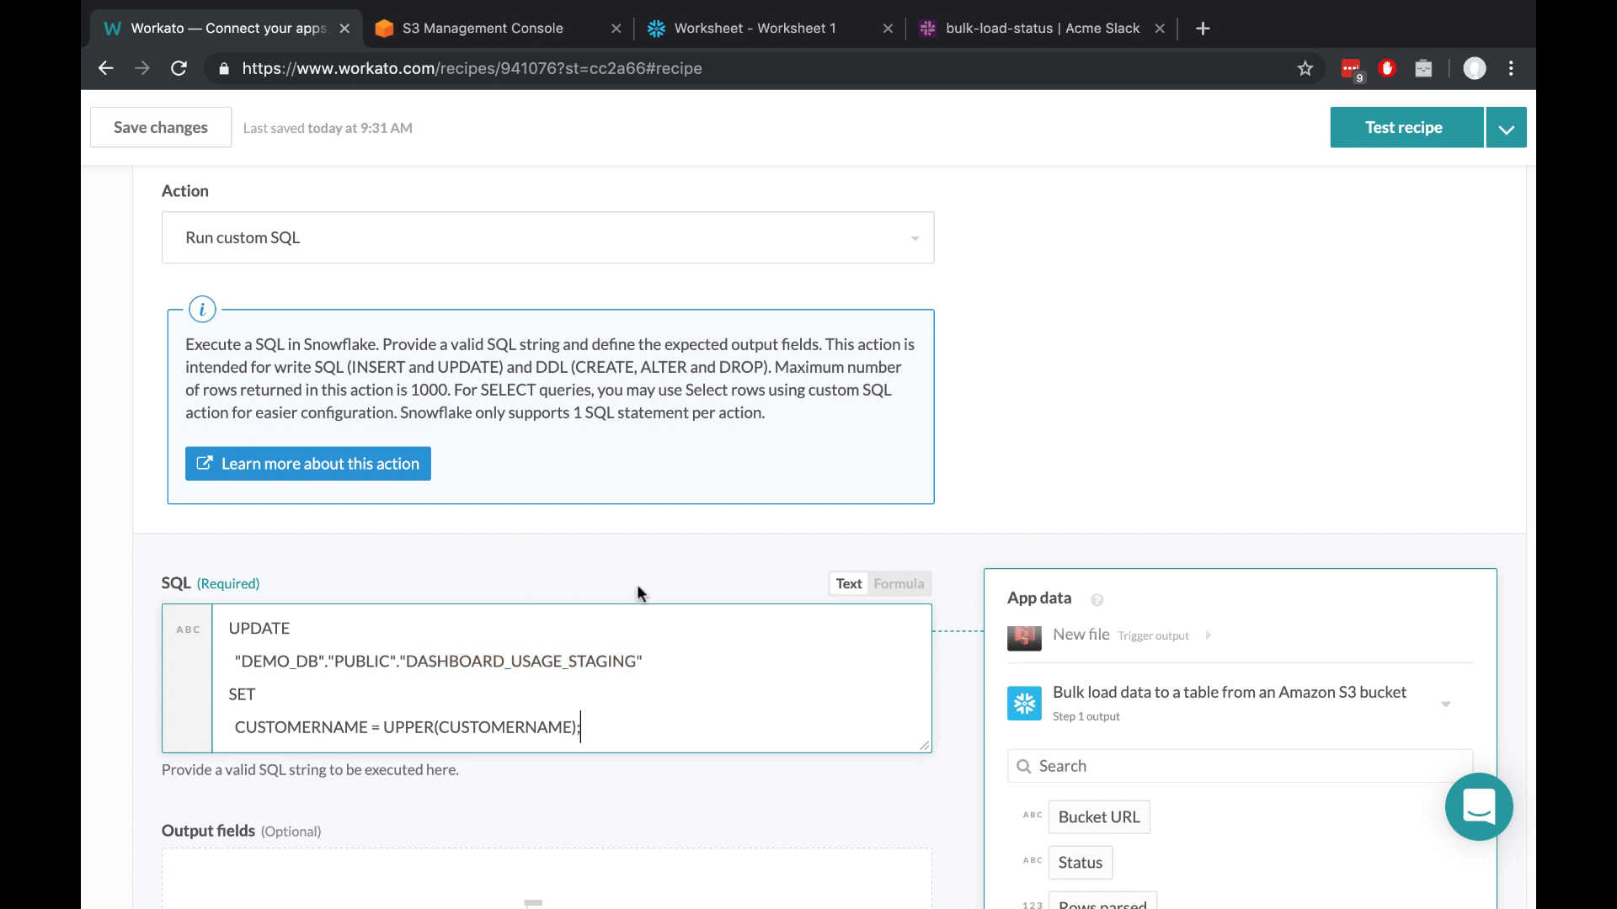
Step: Clone step 2 to create a third Snowflake Run custom SQL step
scroll(636, 584, up, 5)
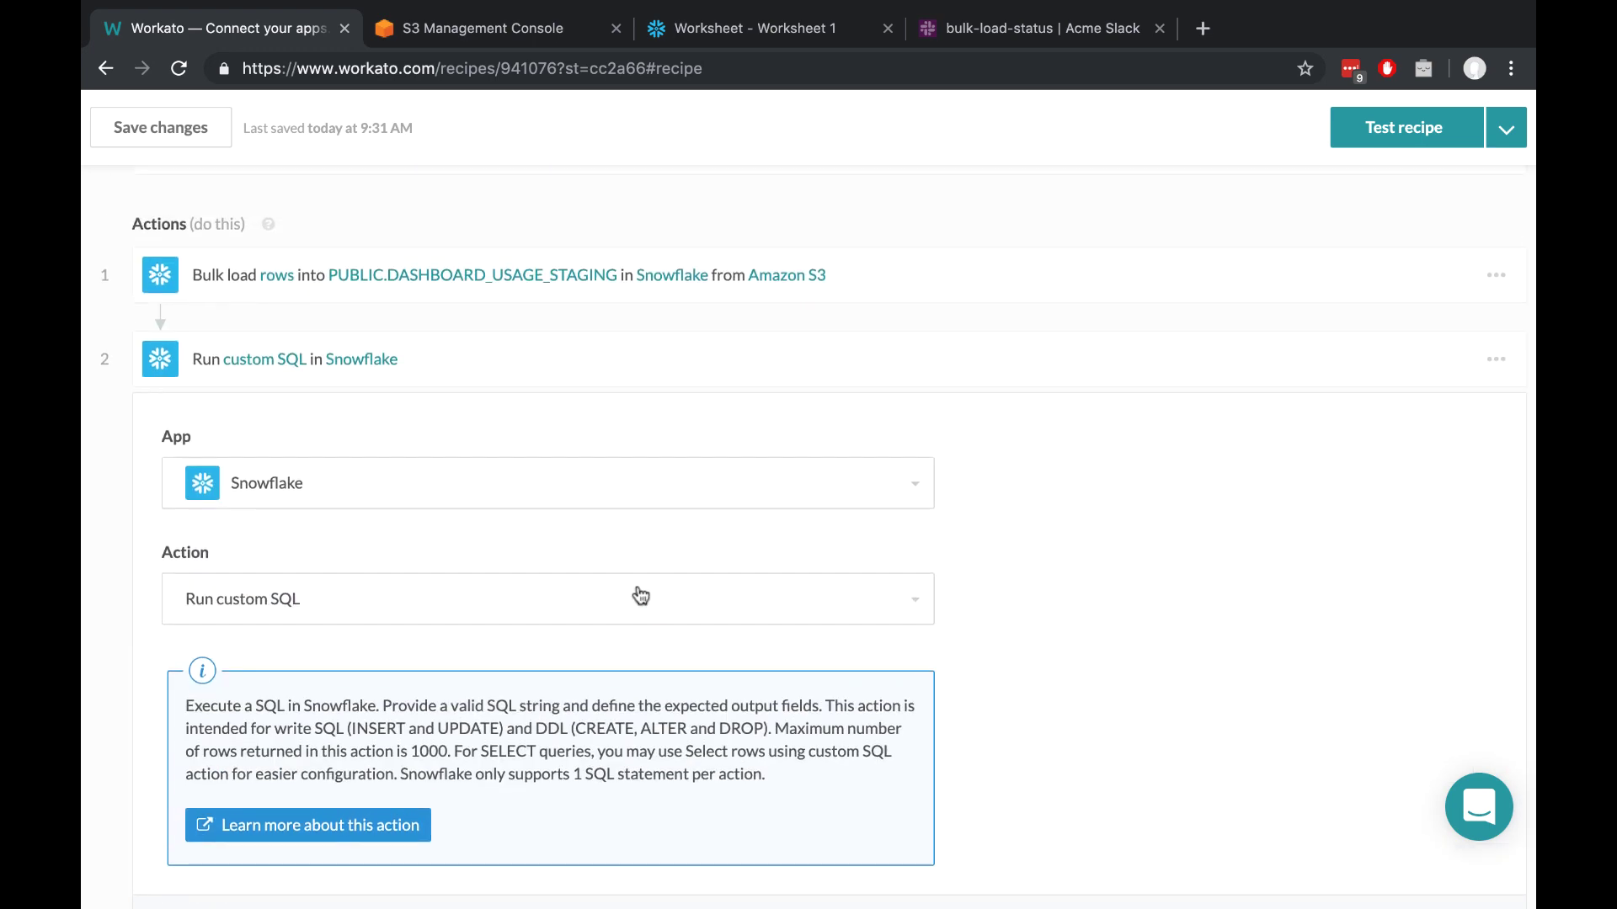
click(1498, 361)
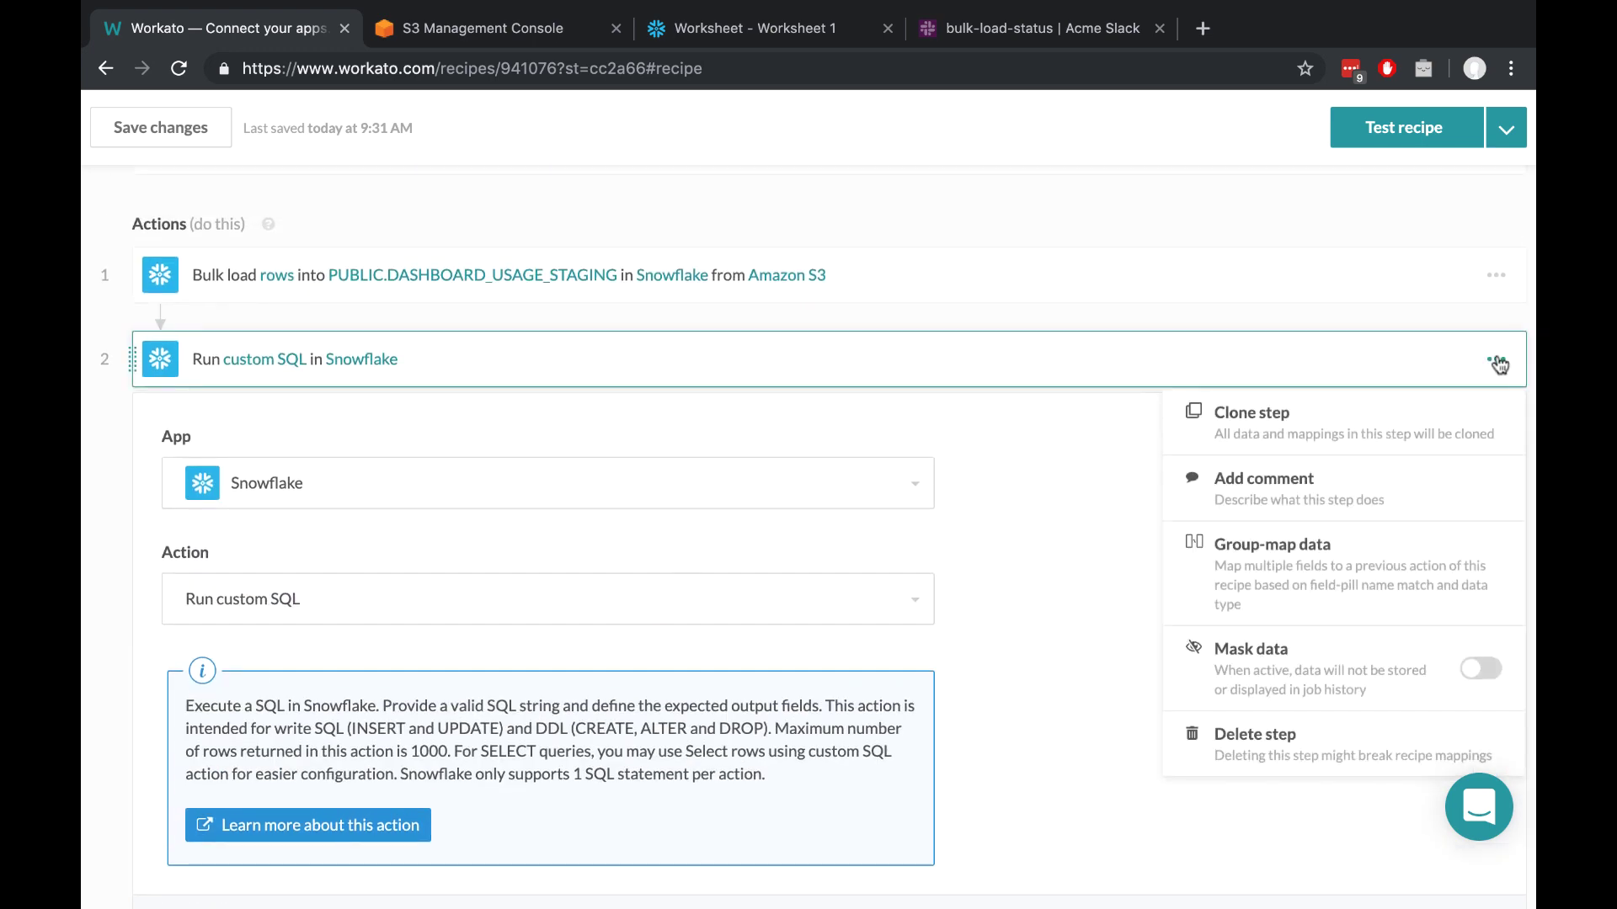
click(1294, 435)
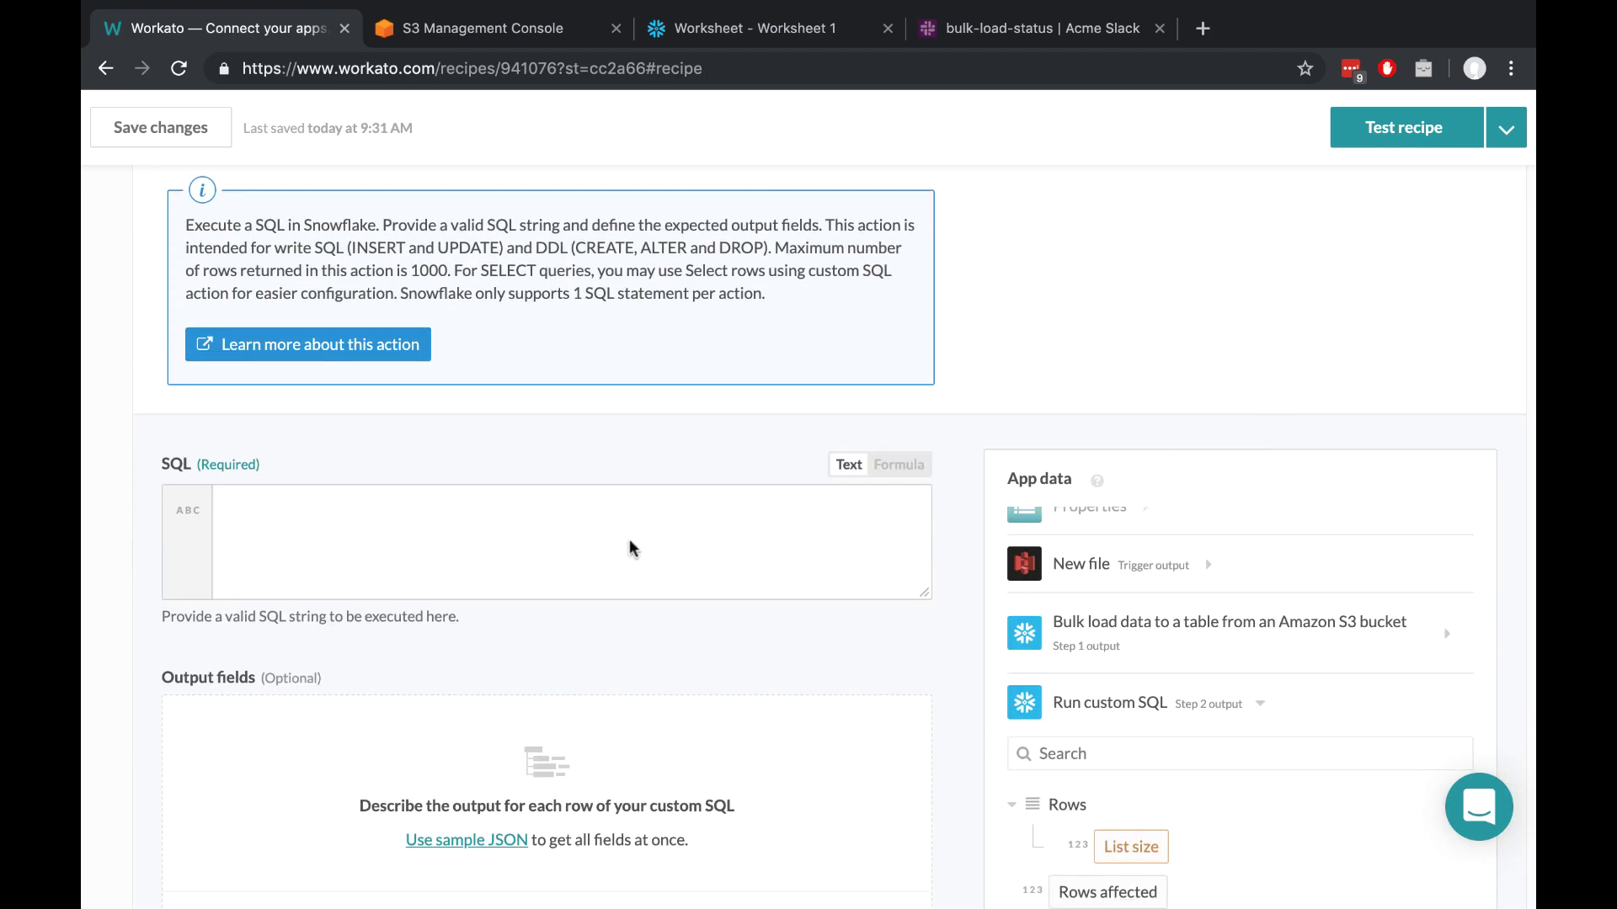
Step: Copy the MERGE statement from the Snowflake worksheet, then collapse step 3 in the recipe
key(super+3)
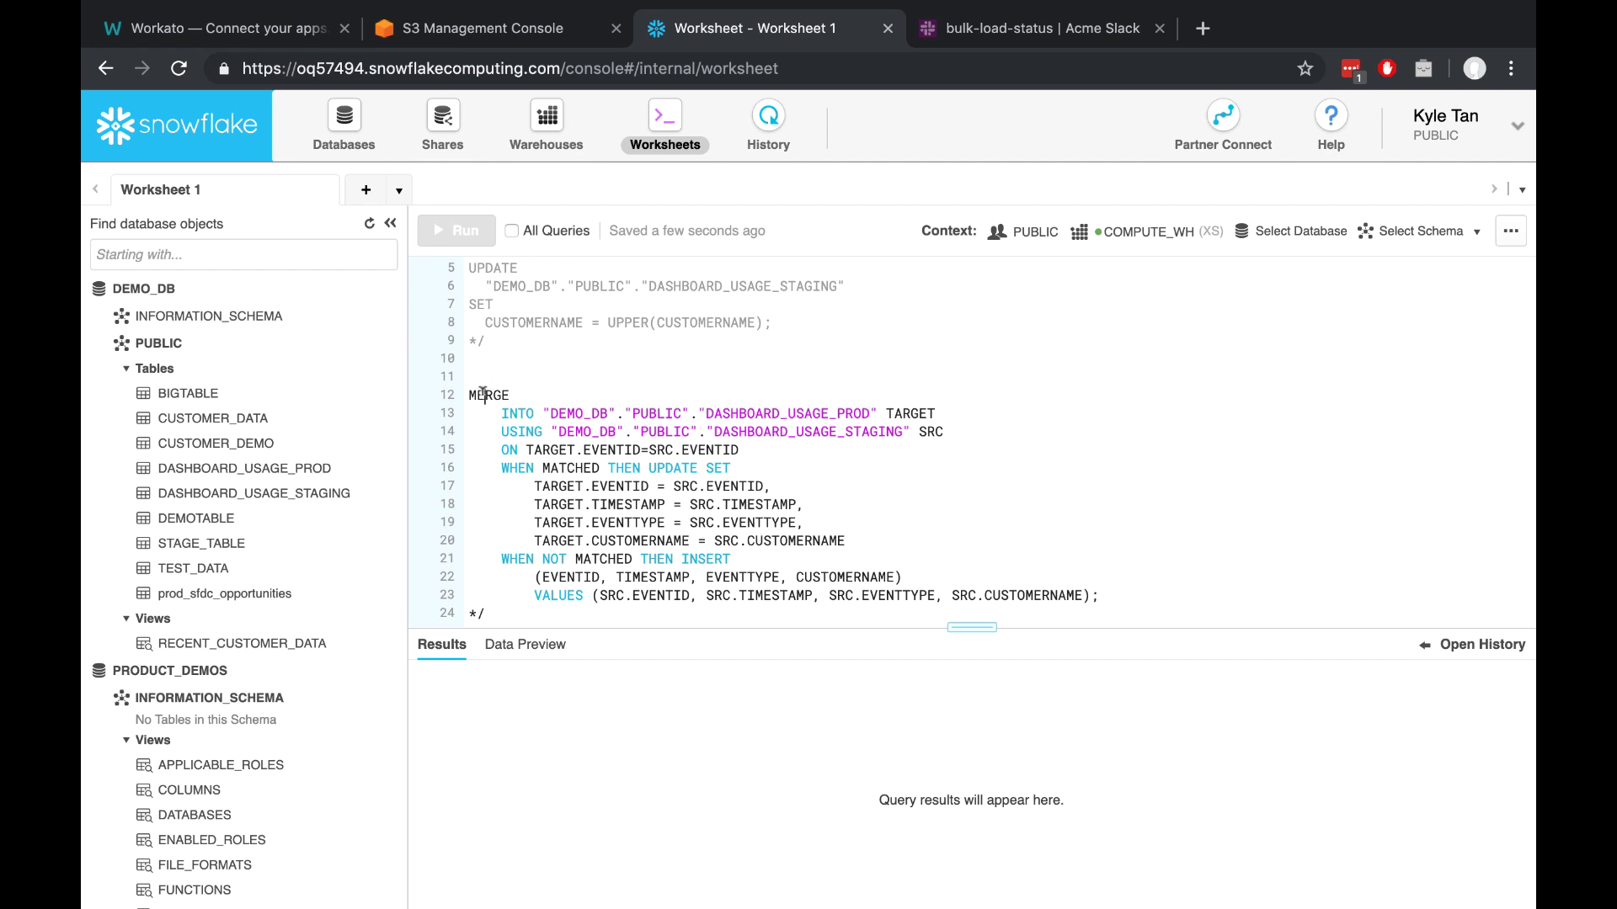
drag(484, 395, 1155, 591)
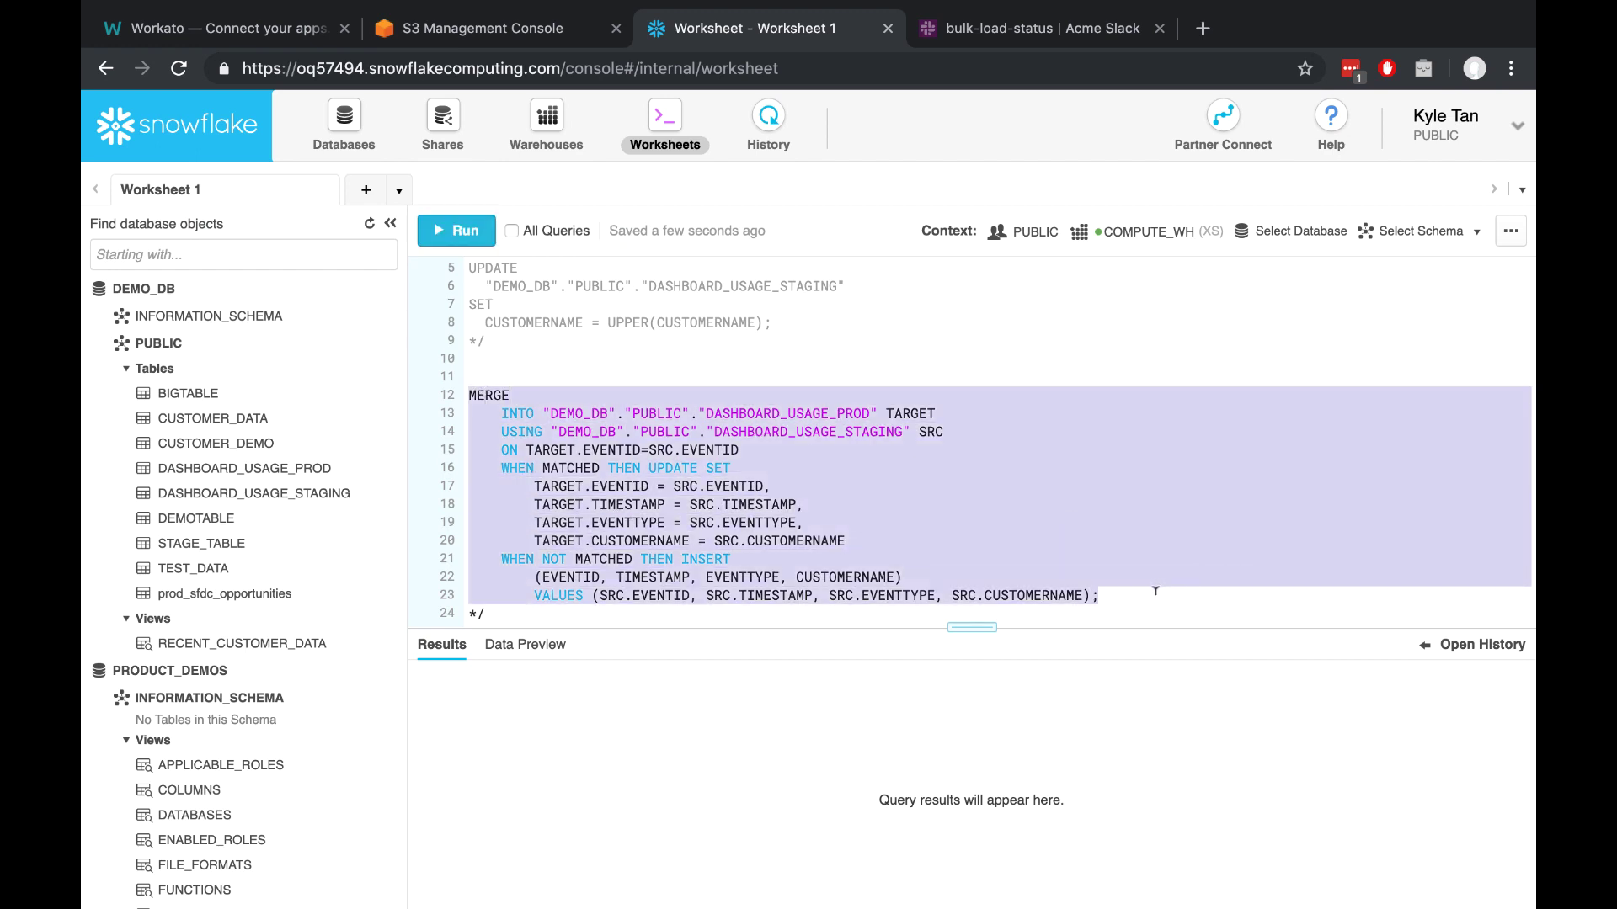
key(super+alt+Left)
key(super+alt+Left)
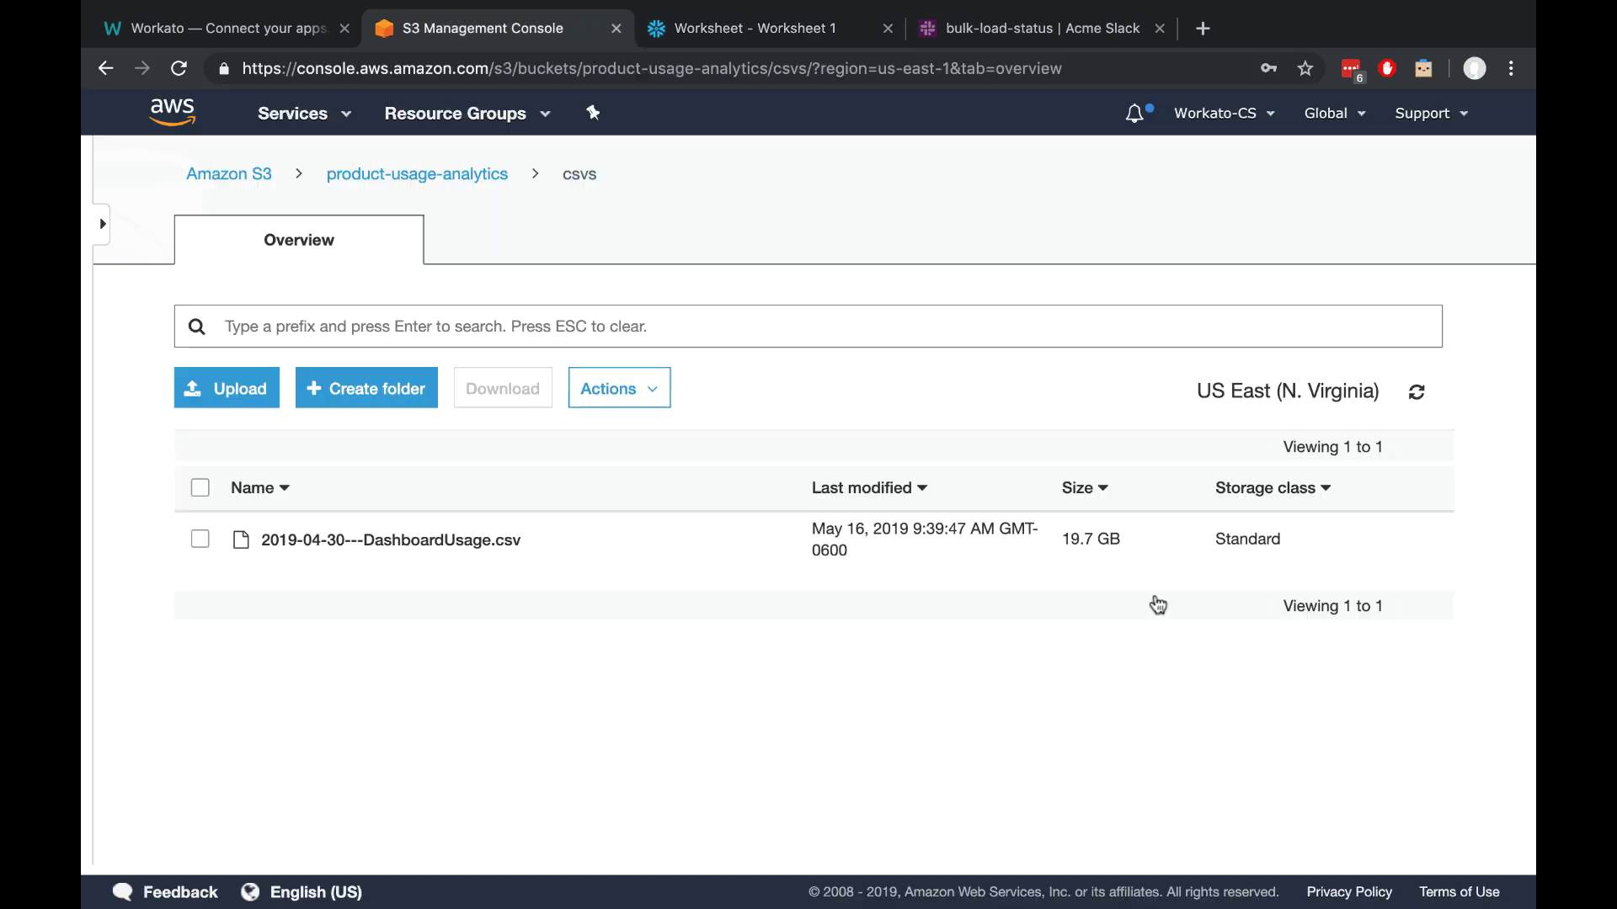
scroll(719, 560, up, 5)
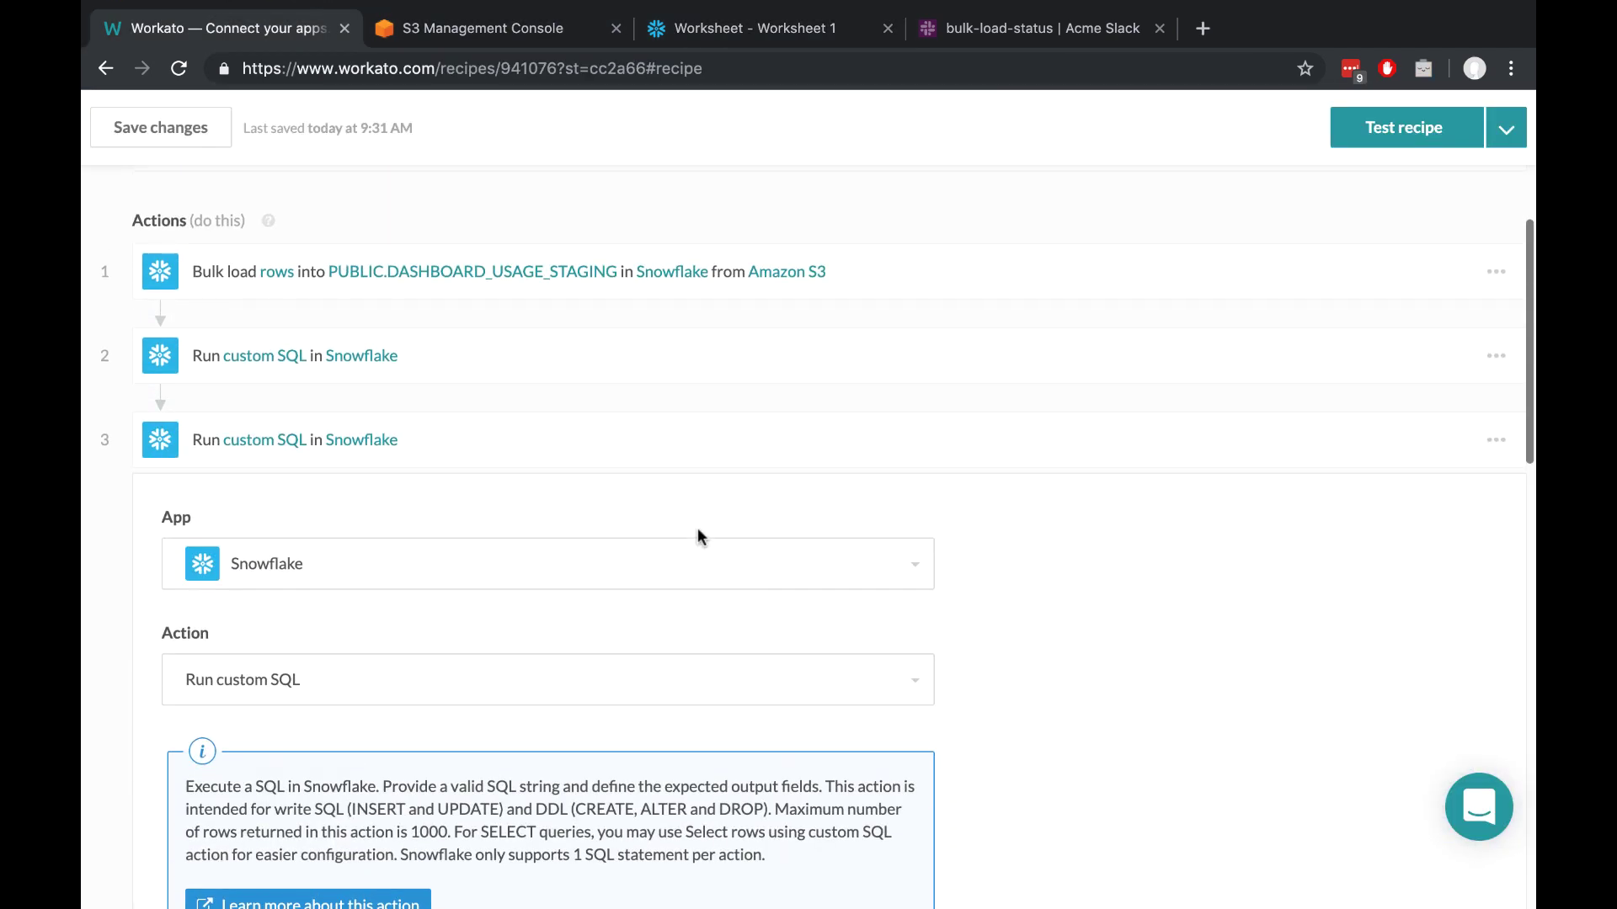
click(665, 454)
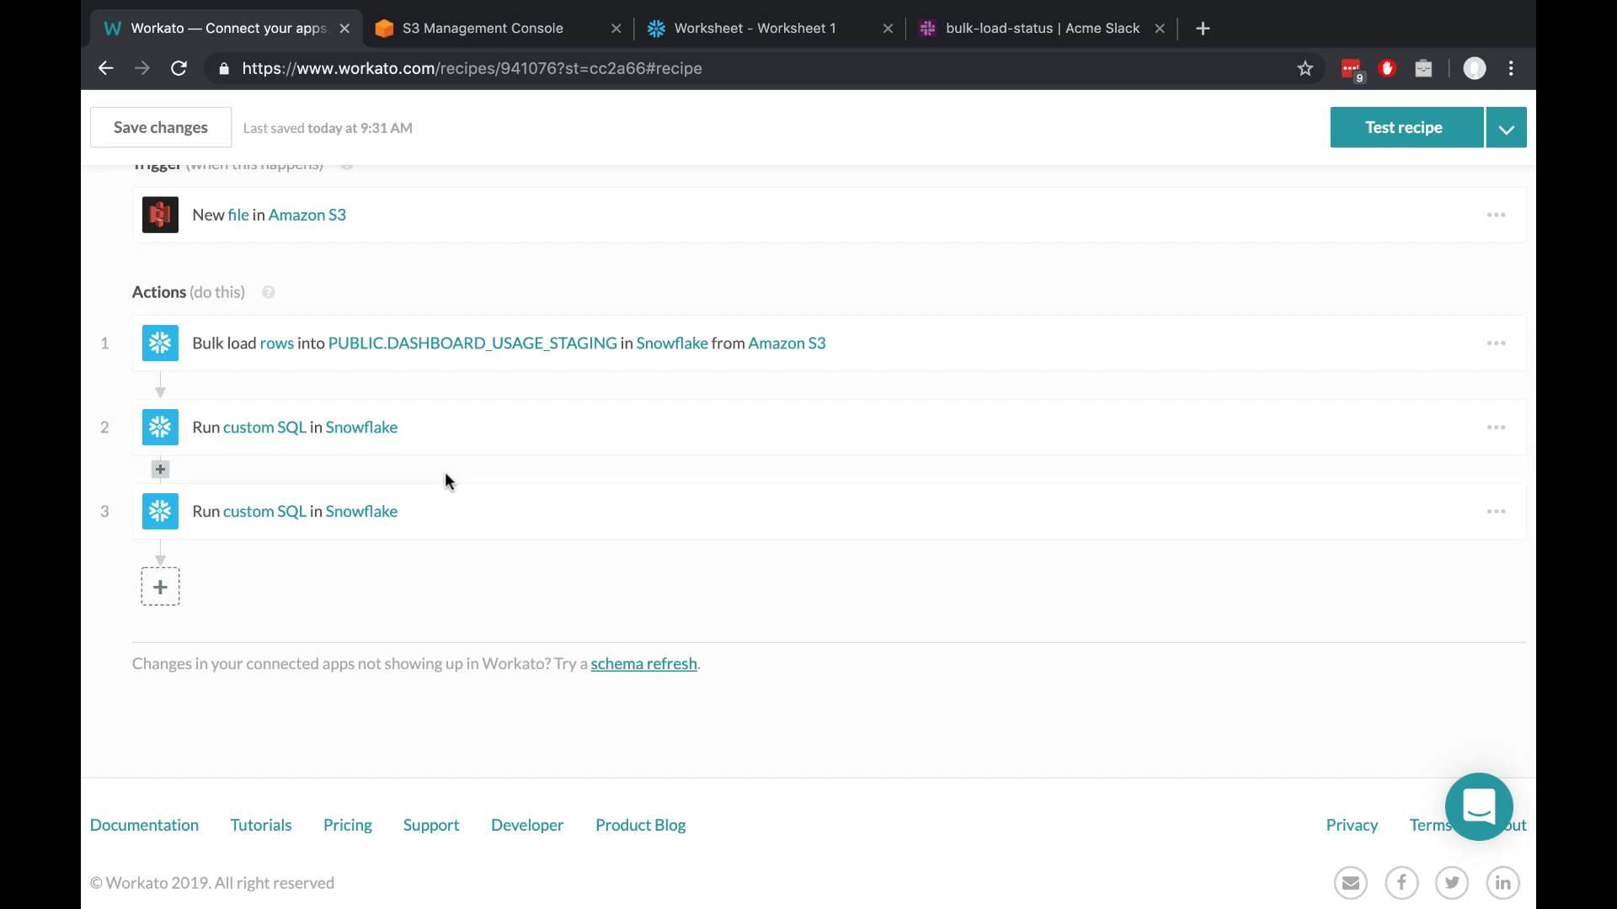
Step: Add a fourth step as a Slack Post message action
click(160, 587)
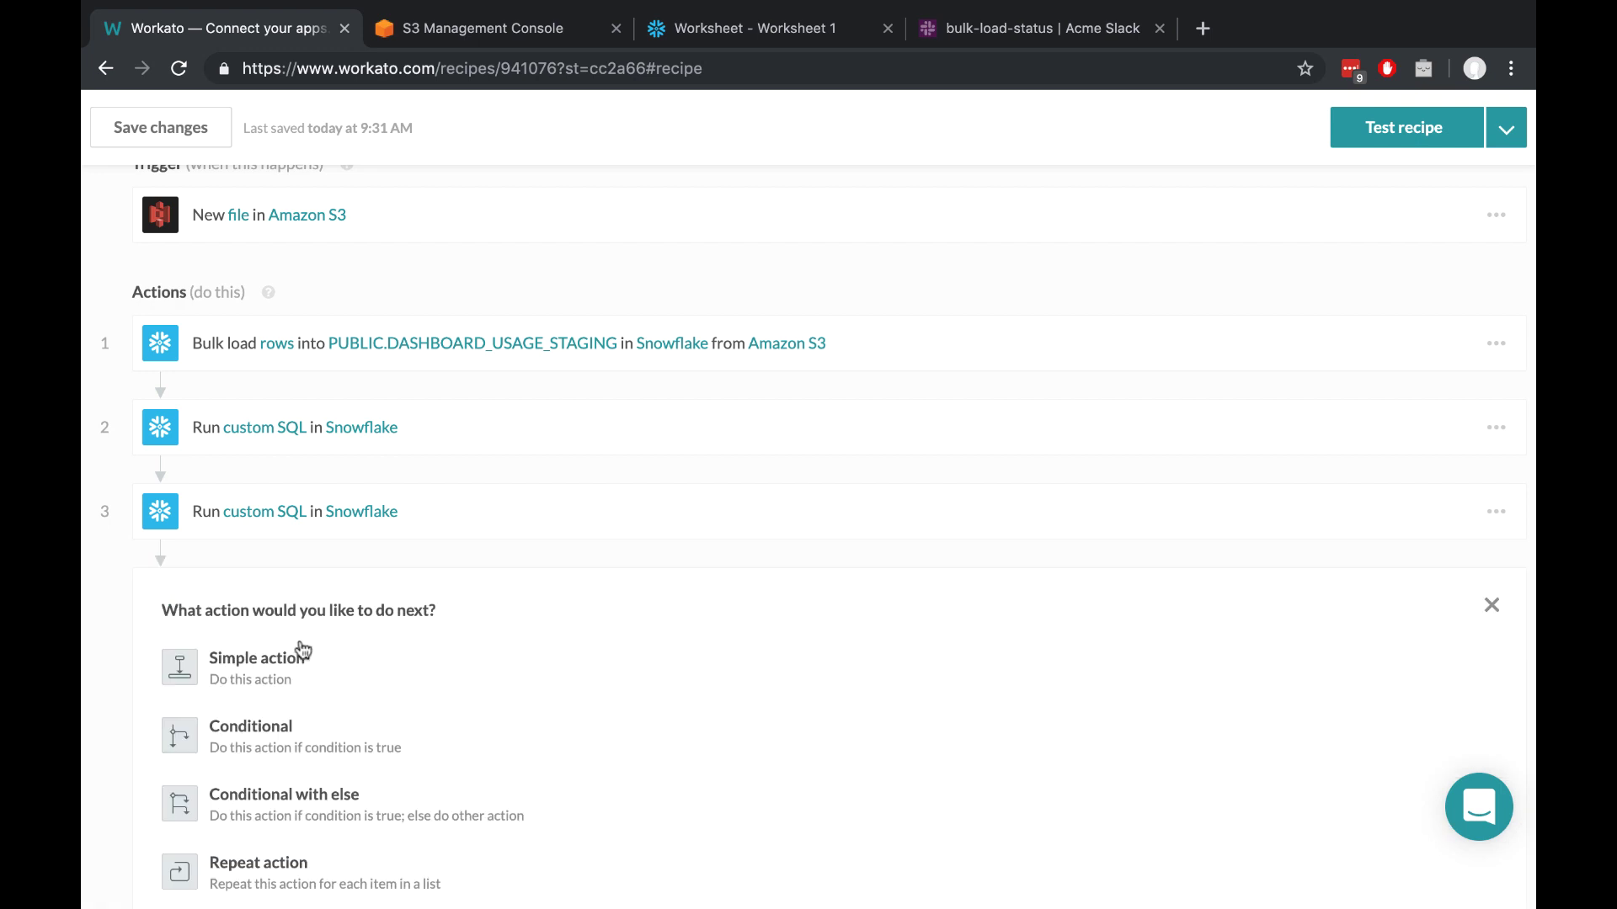
click(323, 664)
text(sla)
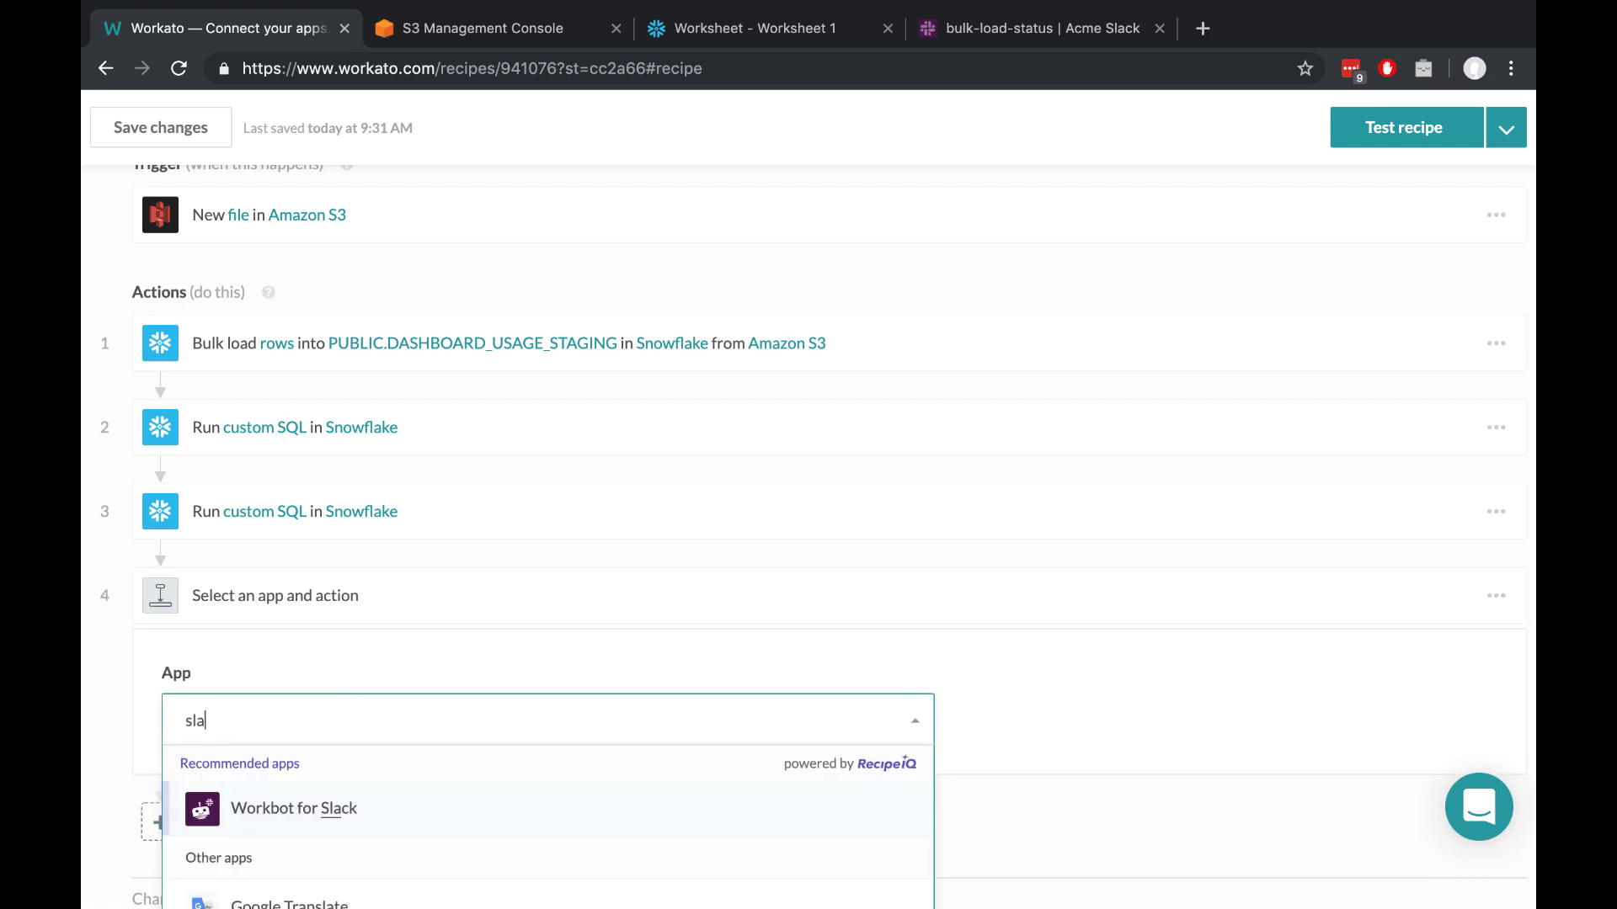
text(ck)
key(Down)
key(Return)
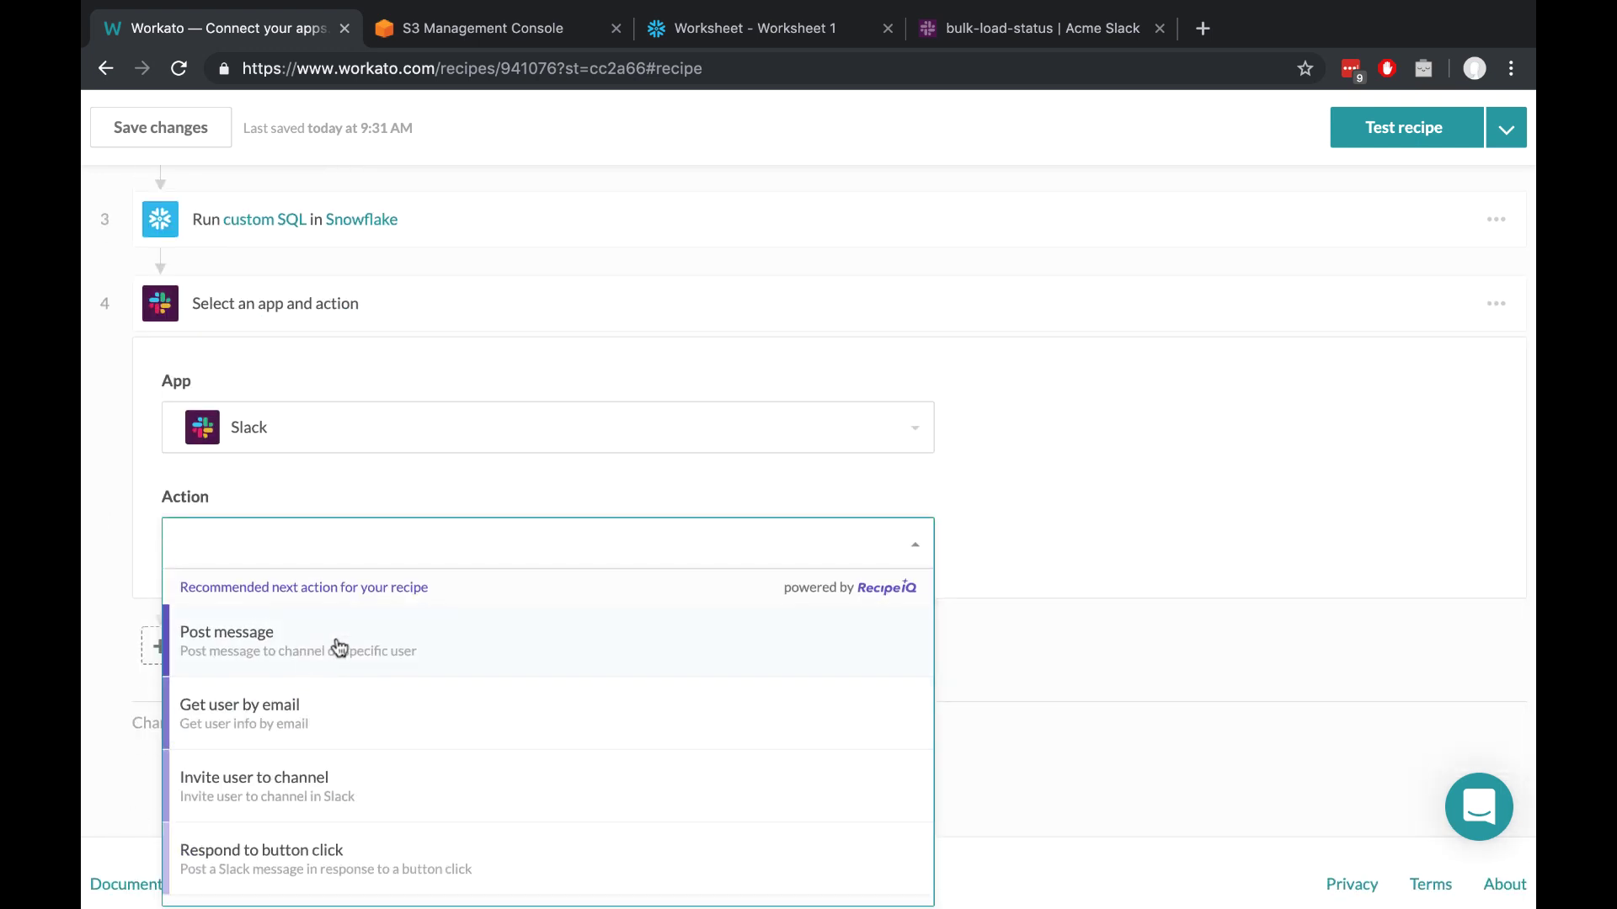
click(339, 646)
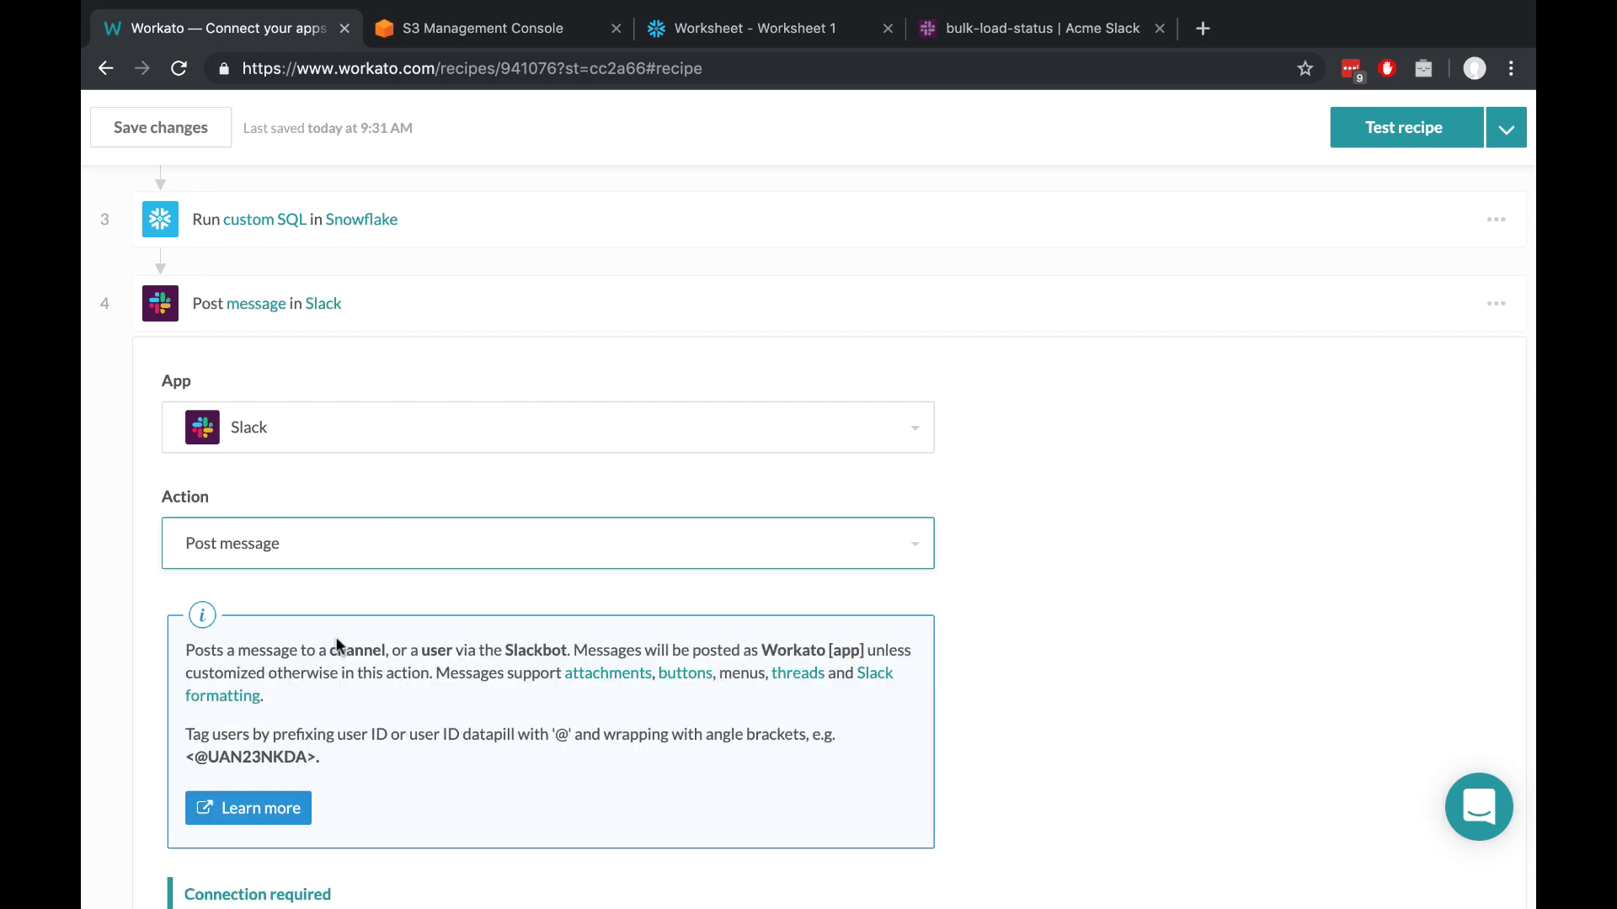
Step: Connect the Slack step to an existing Slack account instead of authorizing a new one
scroll(336, 637, down, 5)
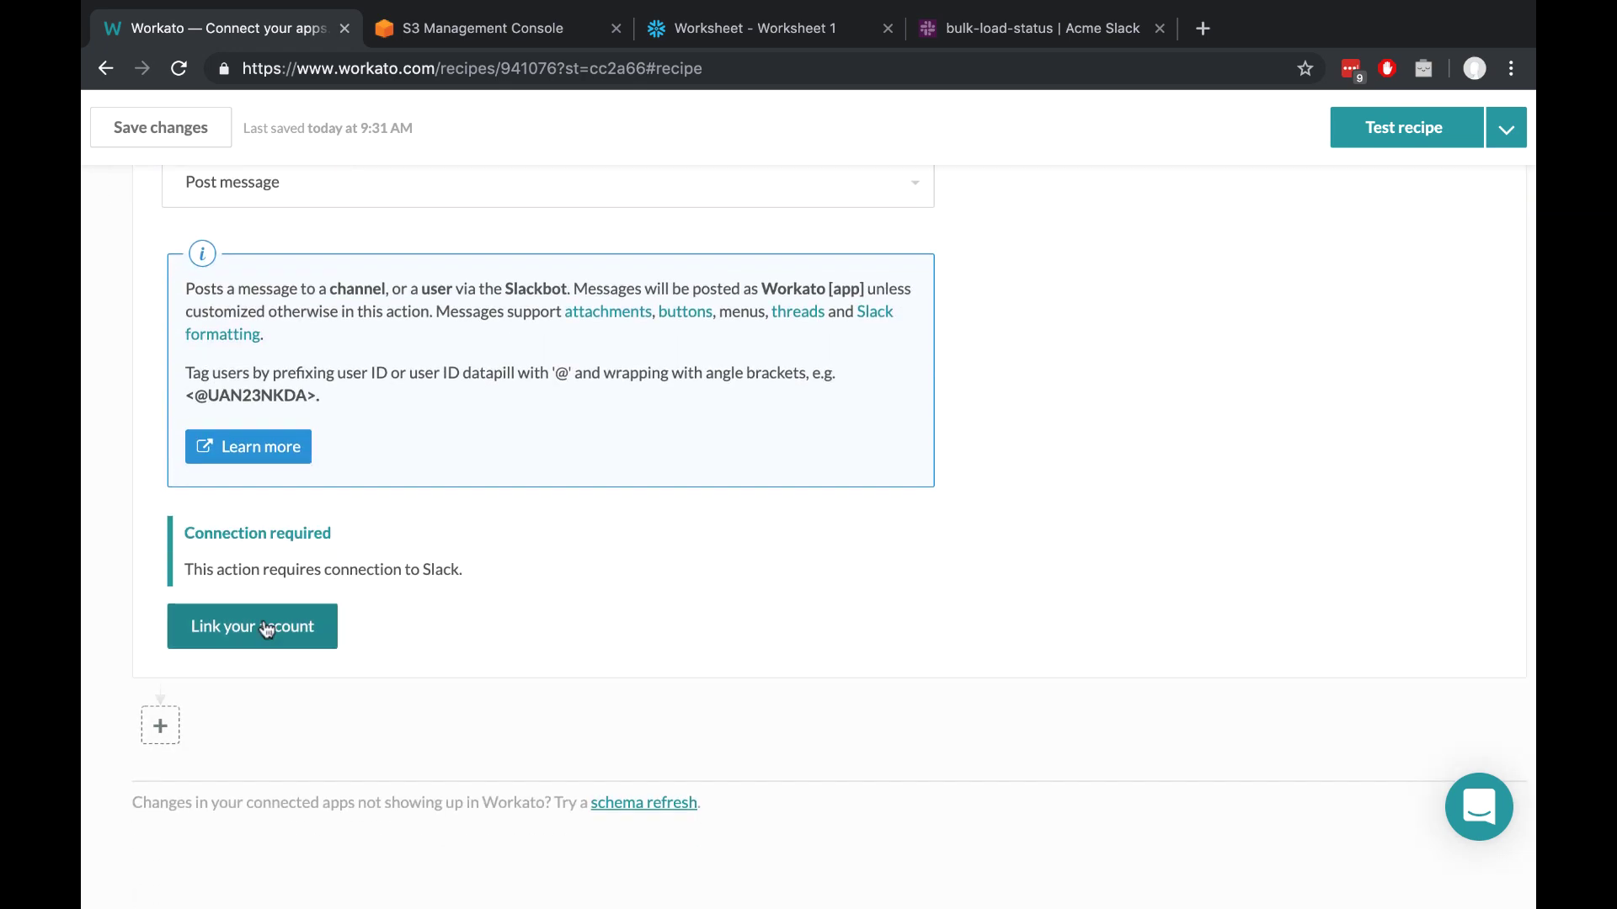
click(266, 630)
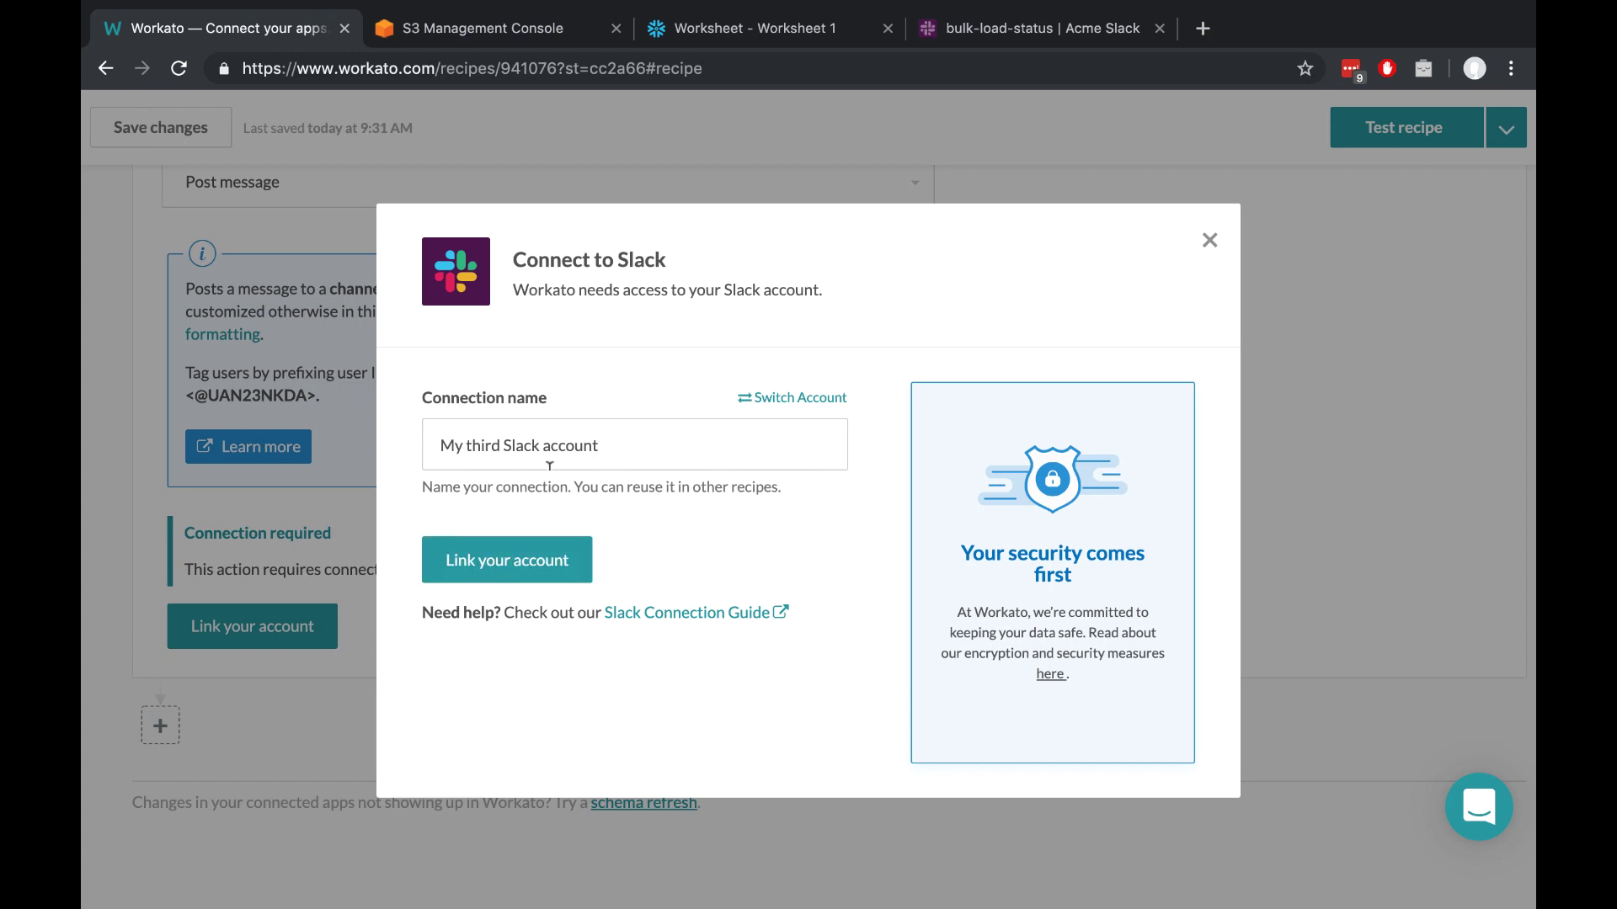
click(557, 559)
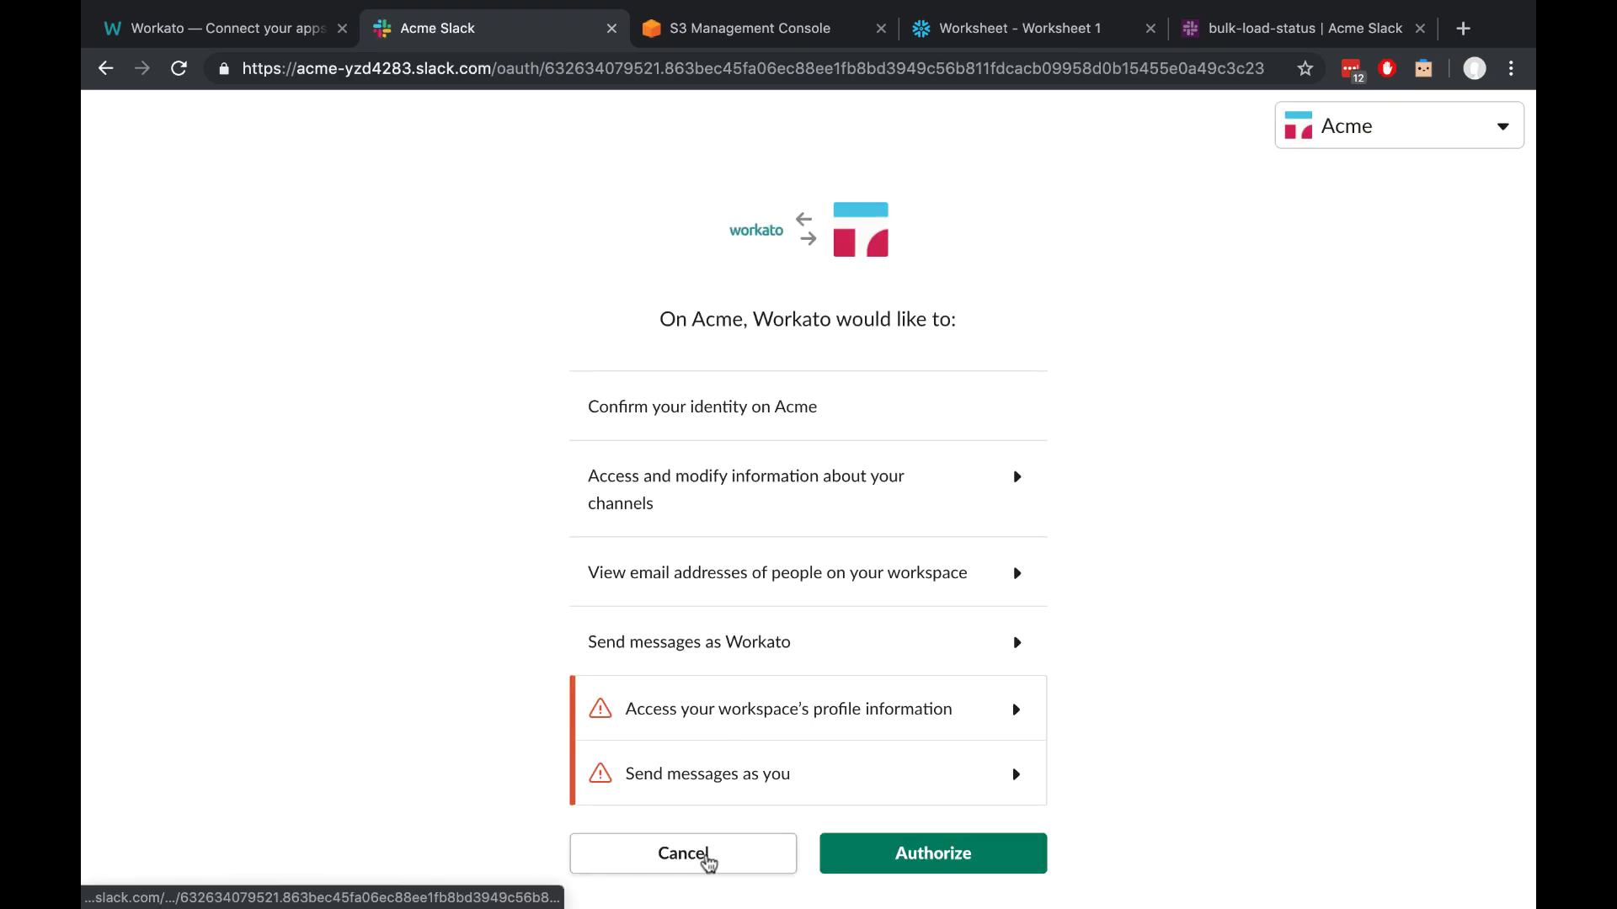
click(708, 858)
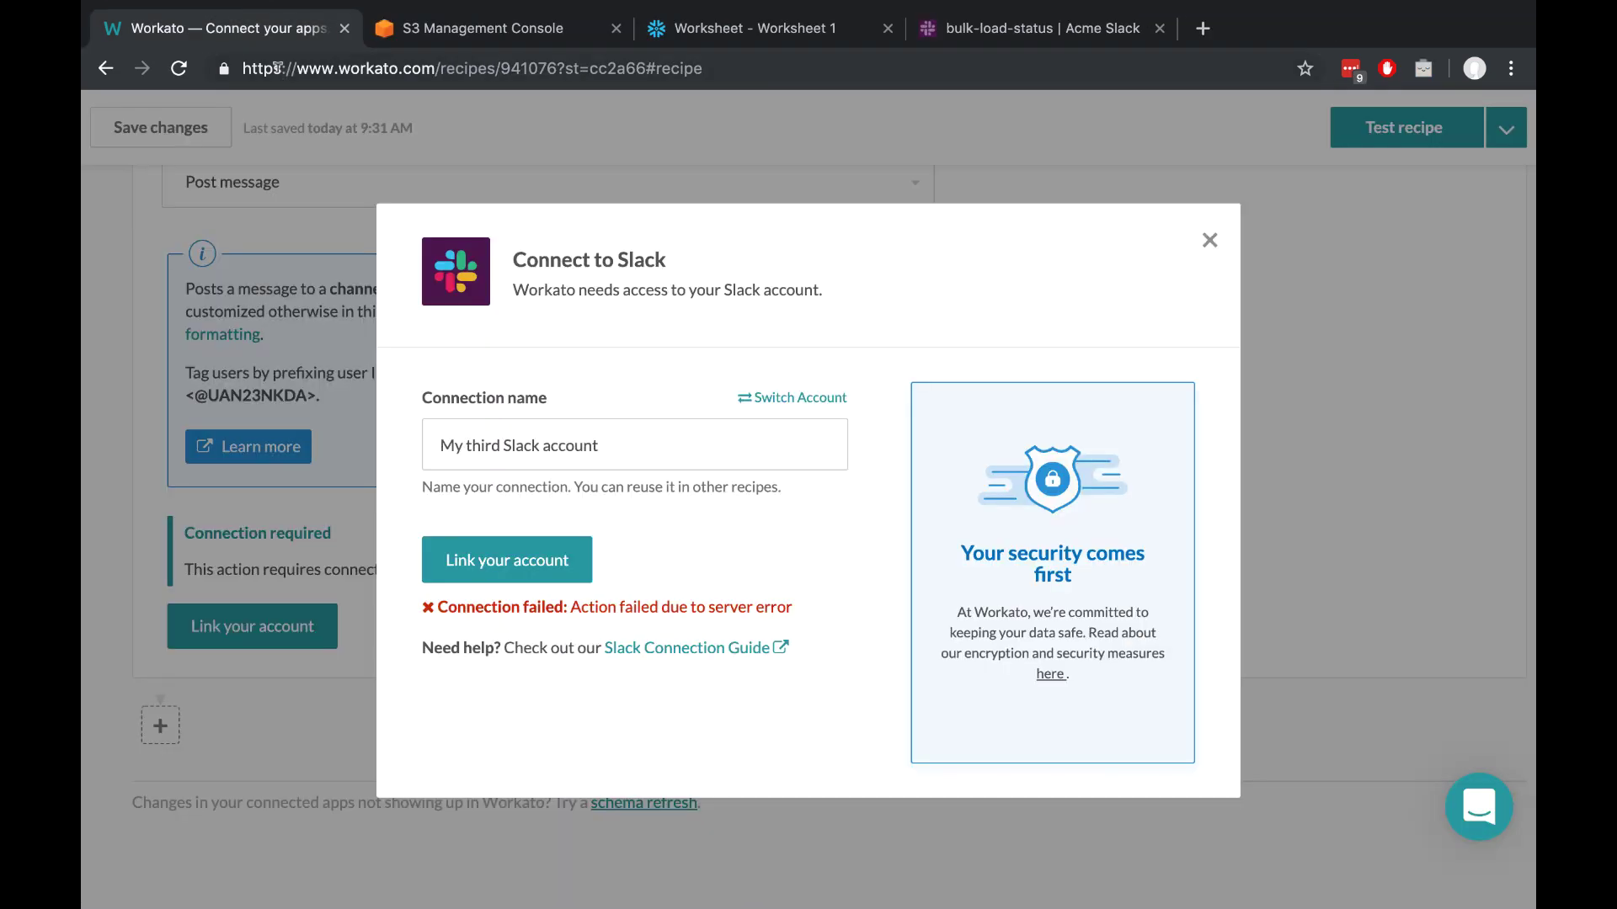
click(796, 399)
click(629, 549)
Step: Use the existing Slack connection to post 'Successfully loaded data' to the bulk-load-status channel
click(621, 581)
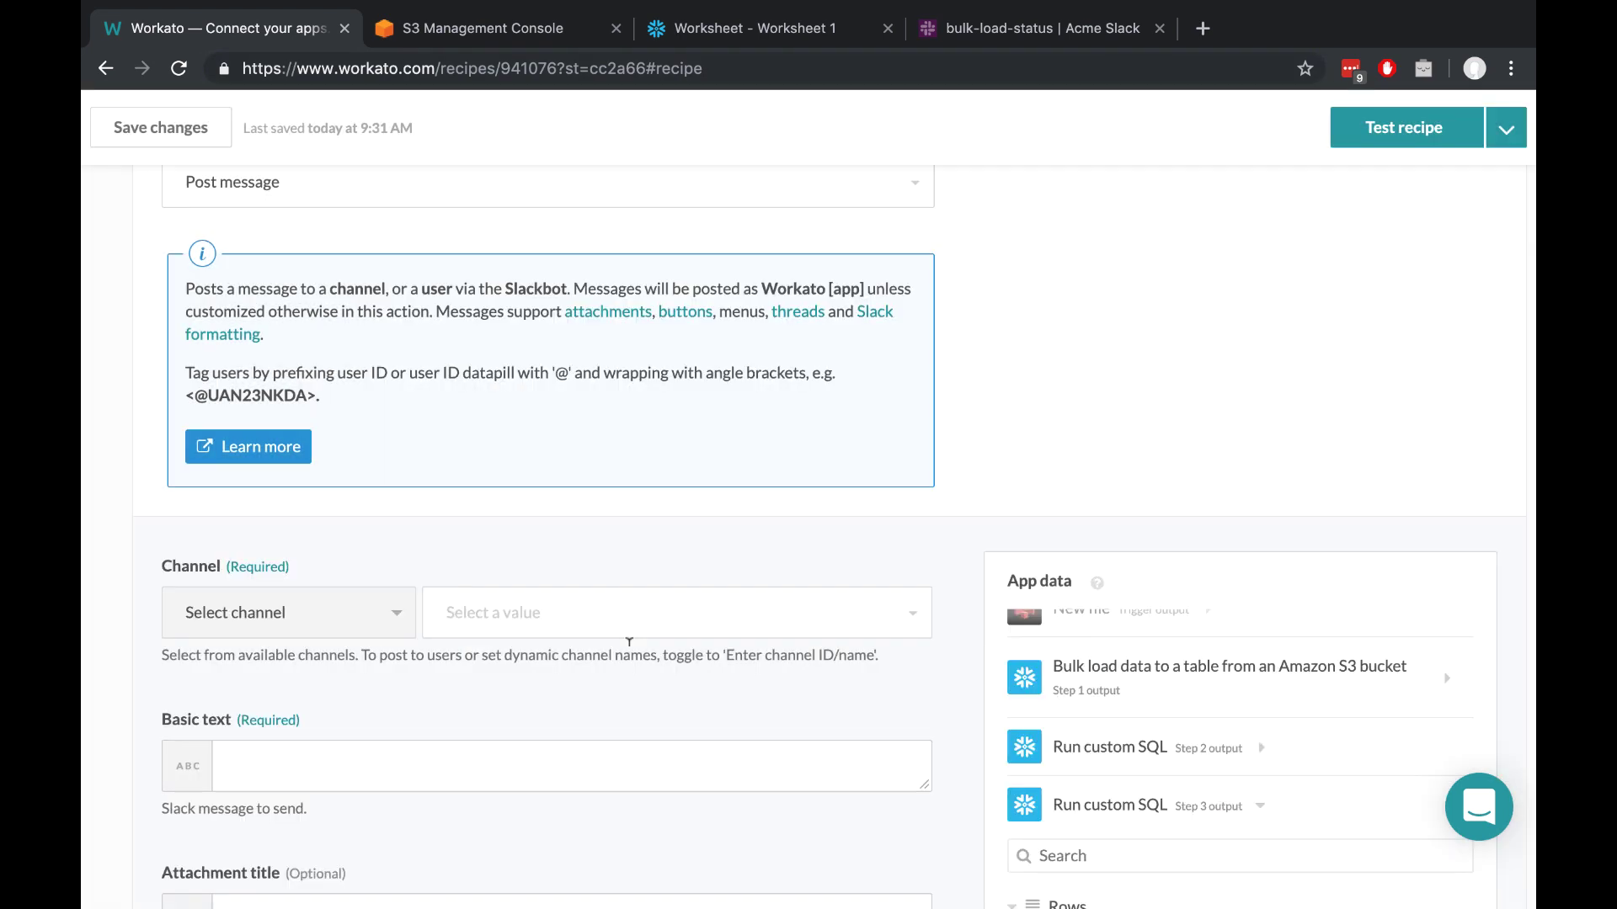
click(595, 624)
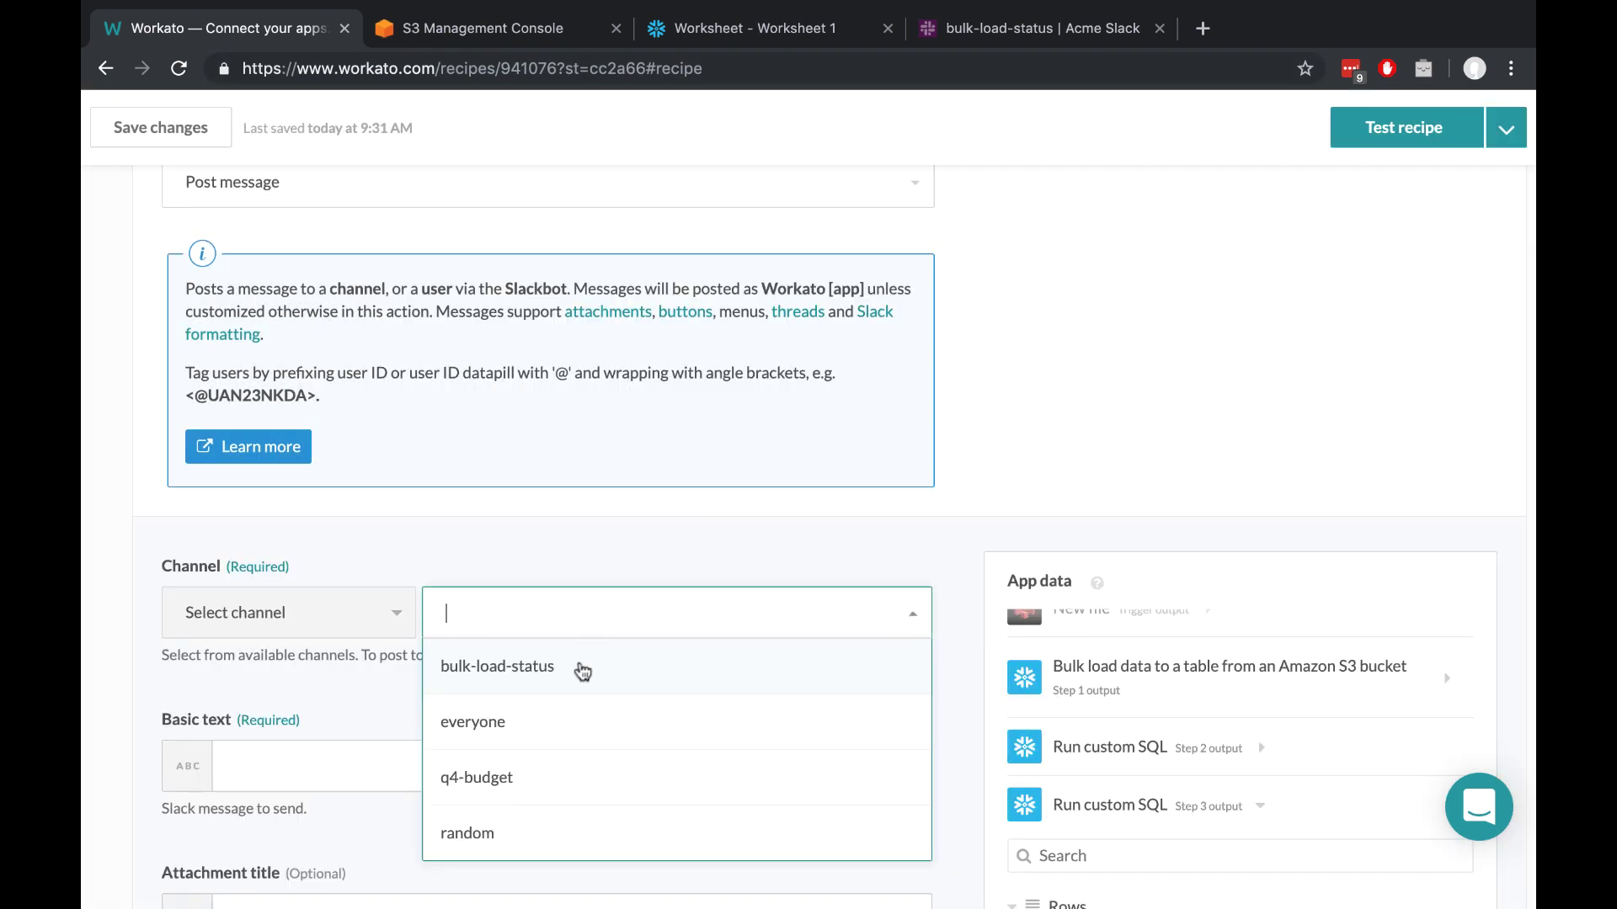
click(582, 668)
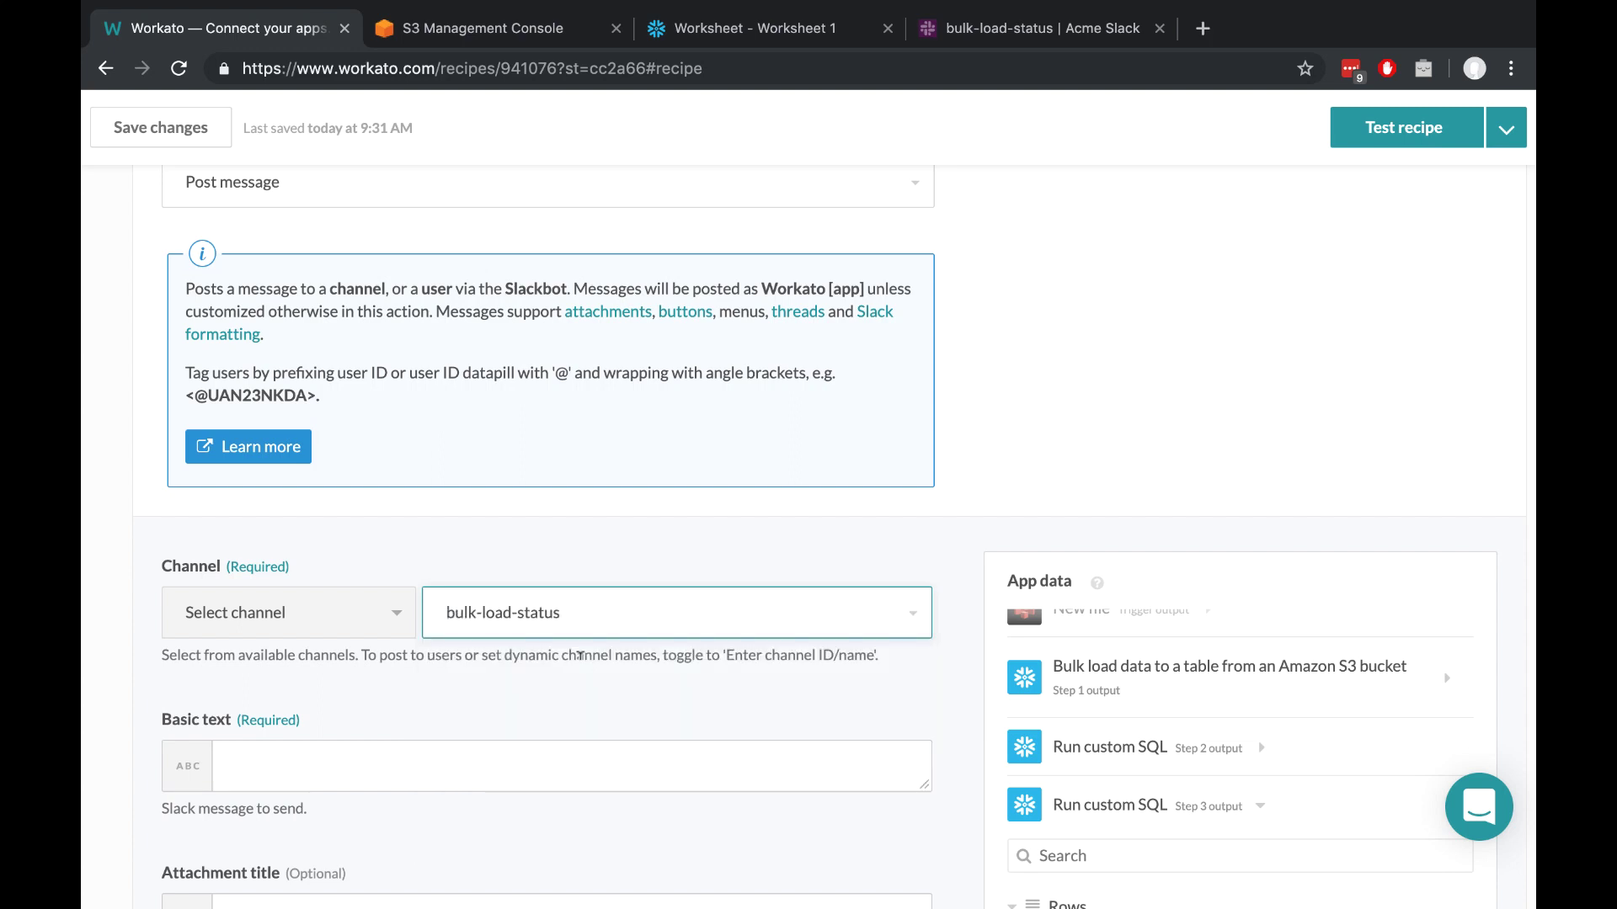
scroll(580, 655, down, 3)
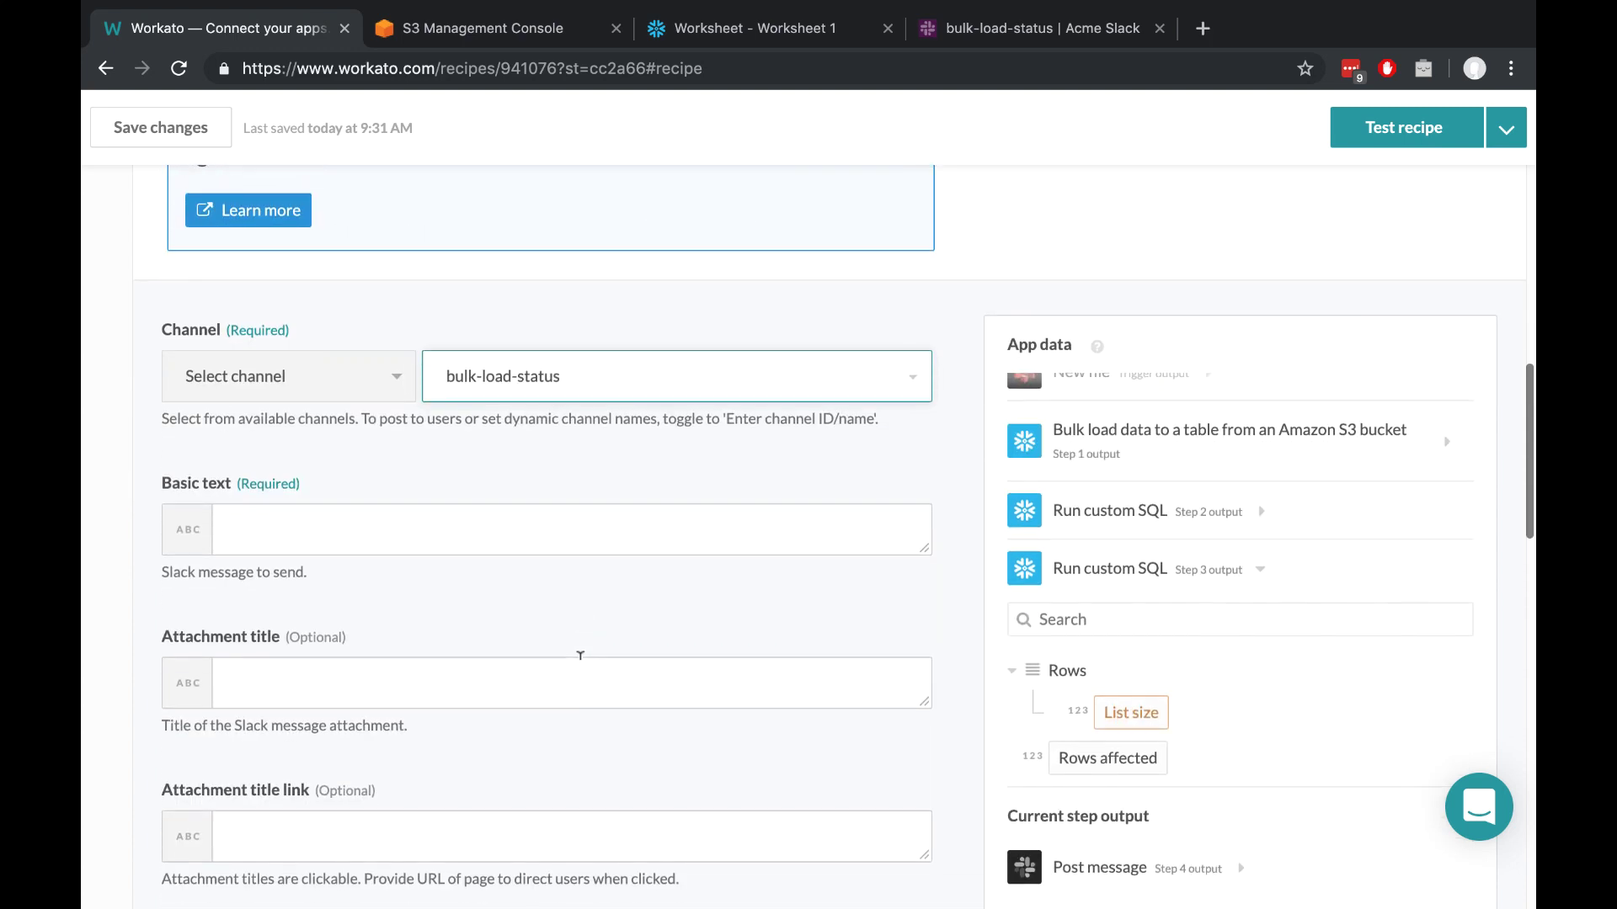
click(583, 505)
text(Successfully loaded data)
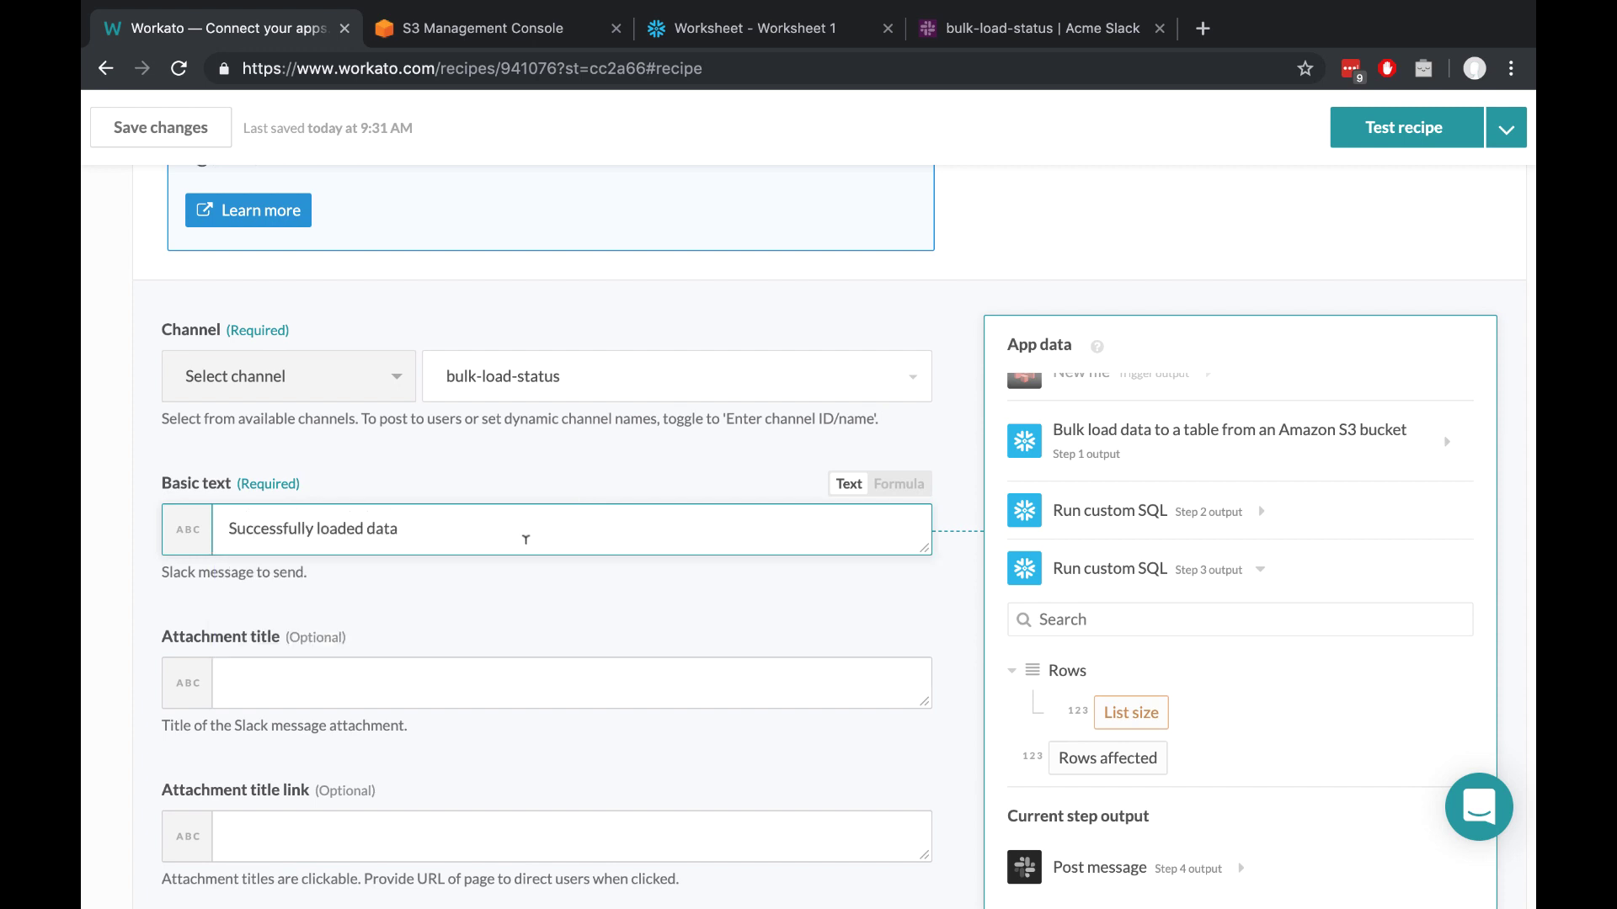
scroll(527, 535, down, 3)
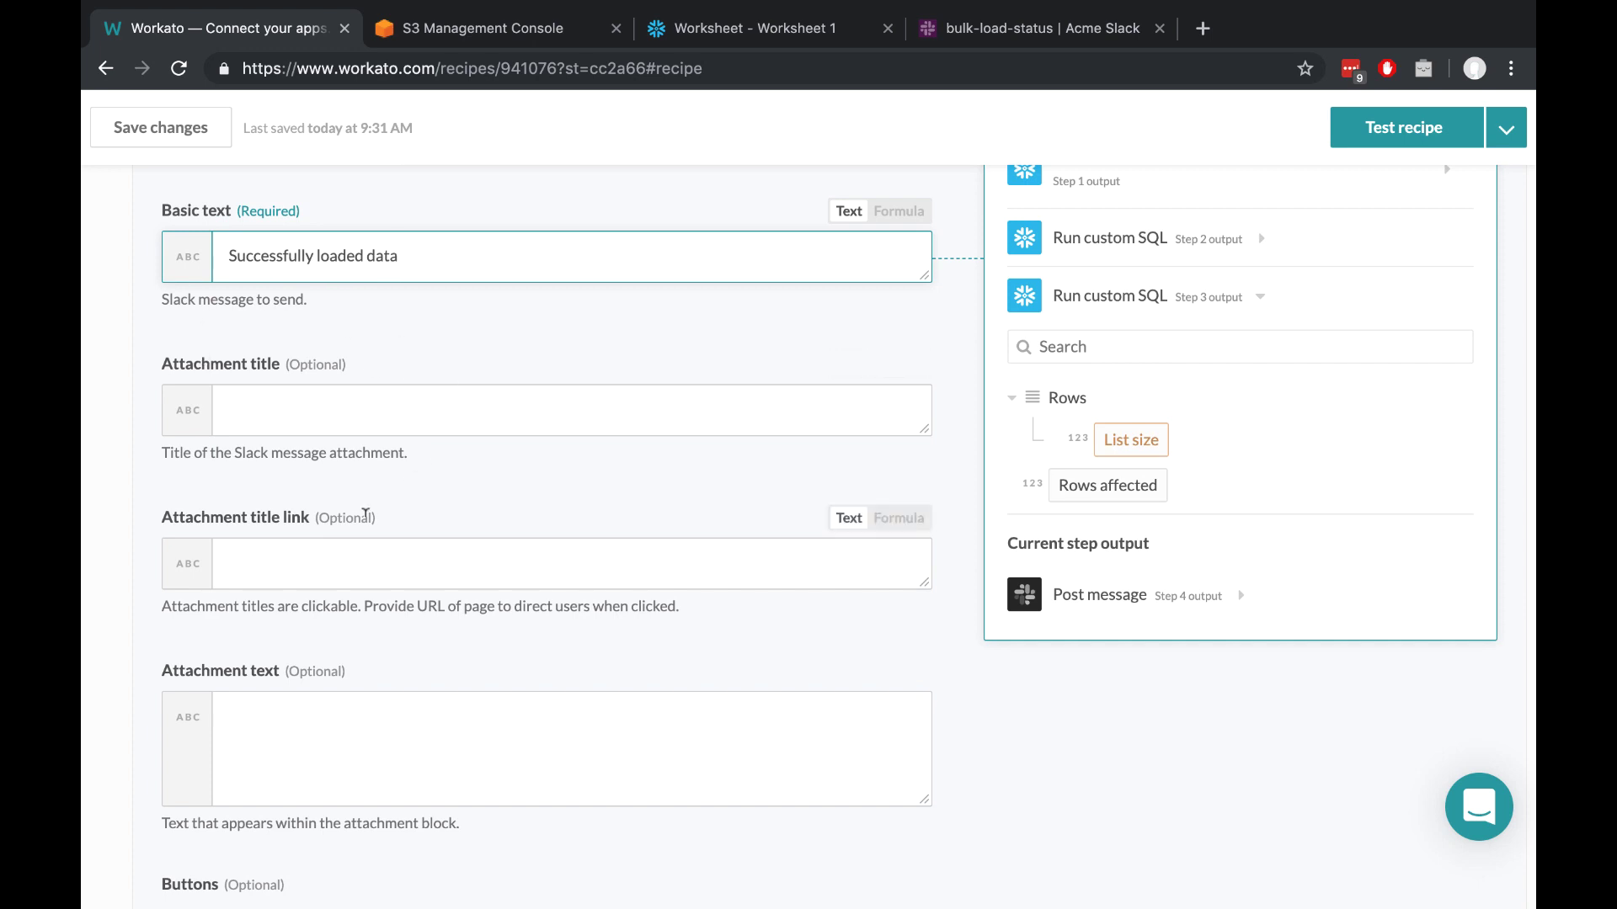
Step: Copy the S3 Object URL of 2019-04-30---DashboardUsage.csv and return to the Workato recipe
key(ctrl+Tab)
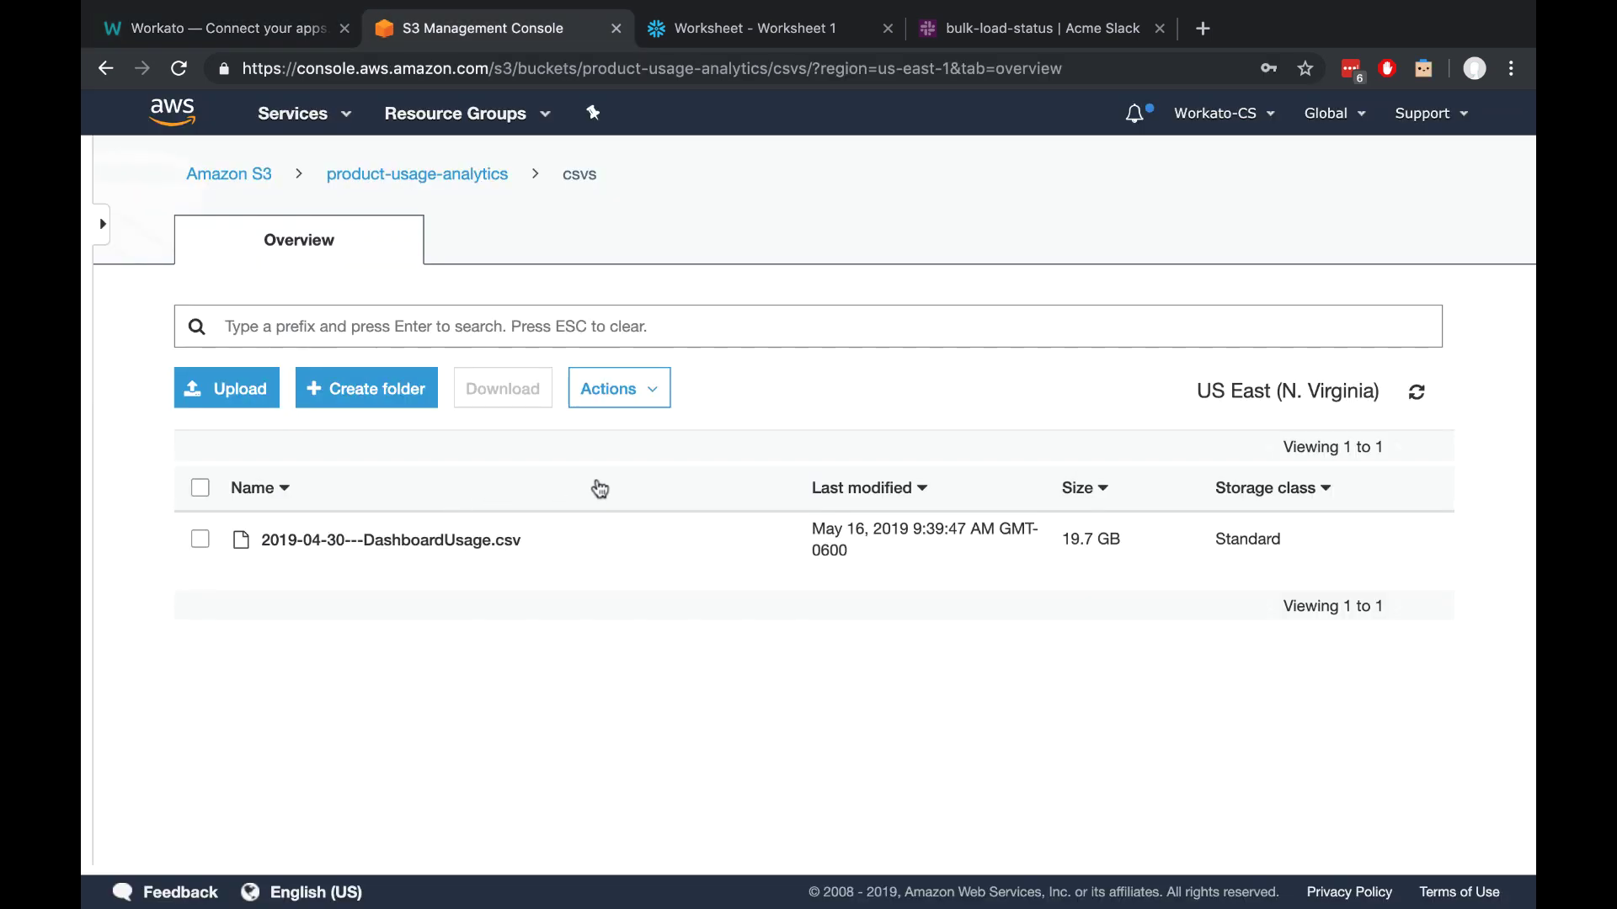
click(448, 540)
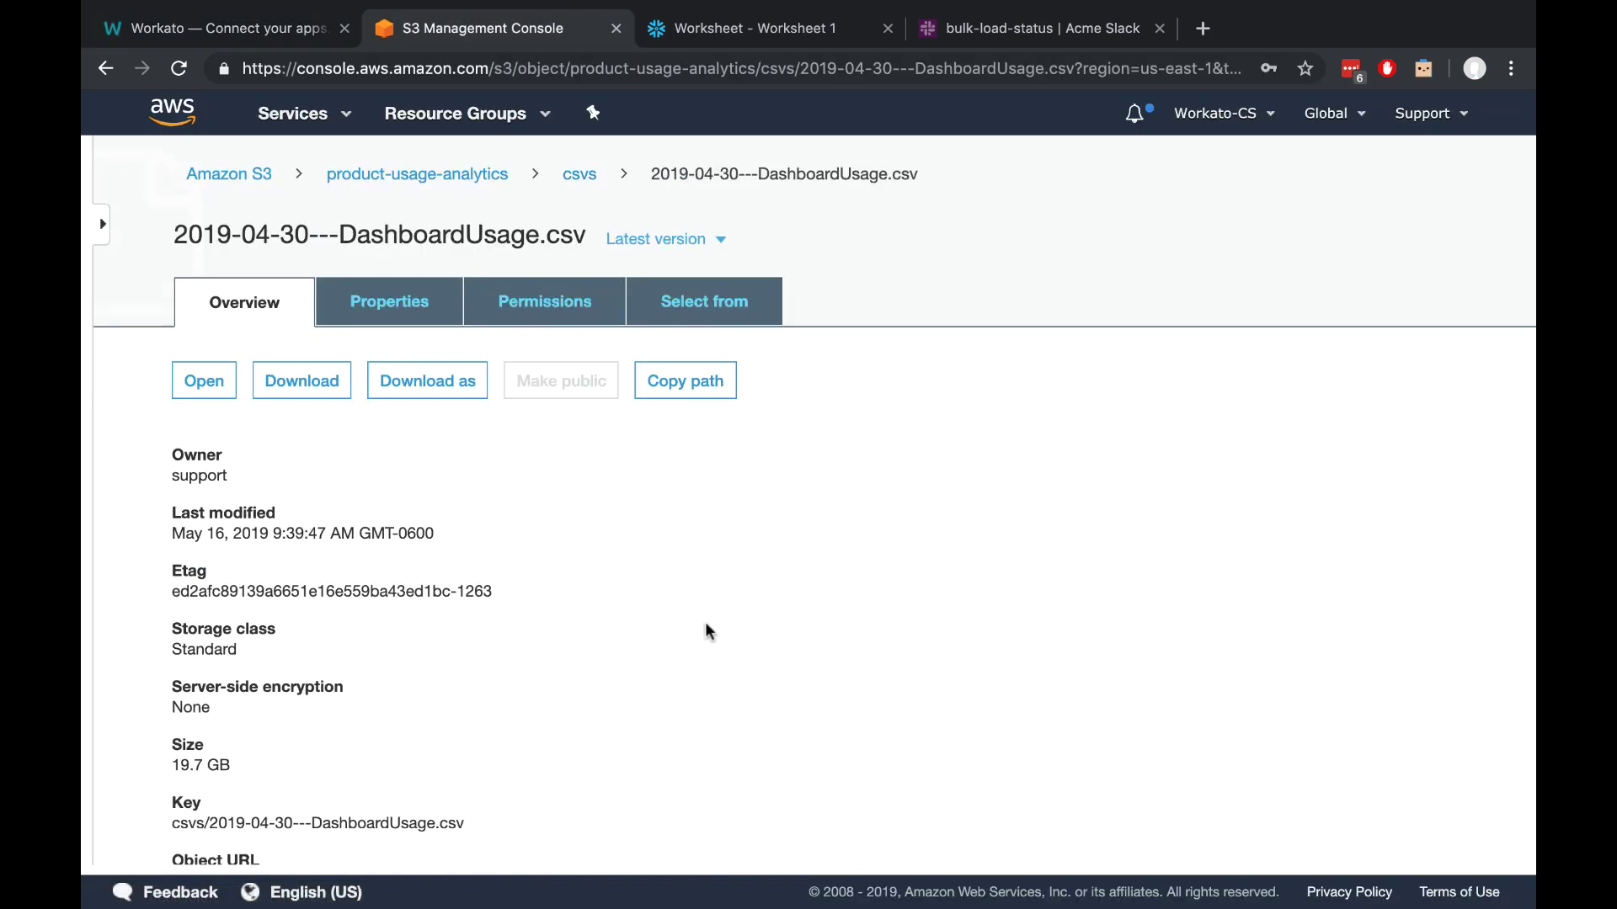
scroll(704, 623, down, 2)
scroll(705, 624, down, 1)
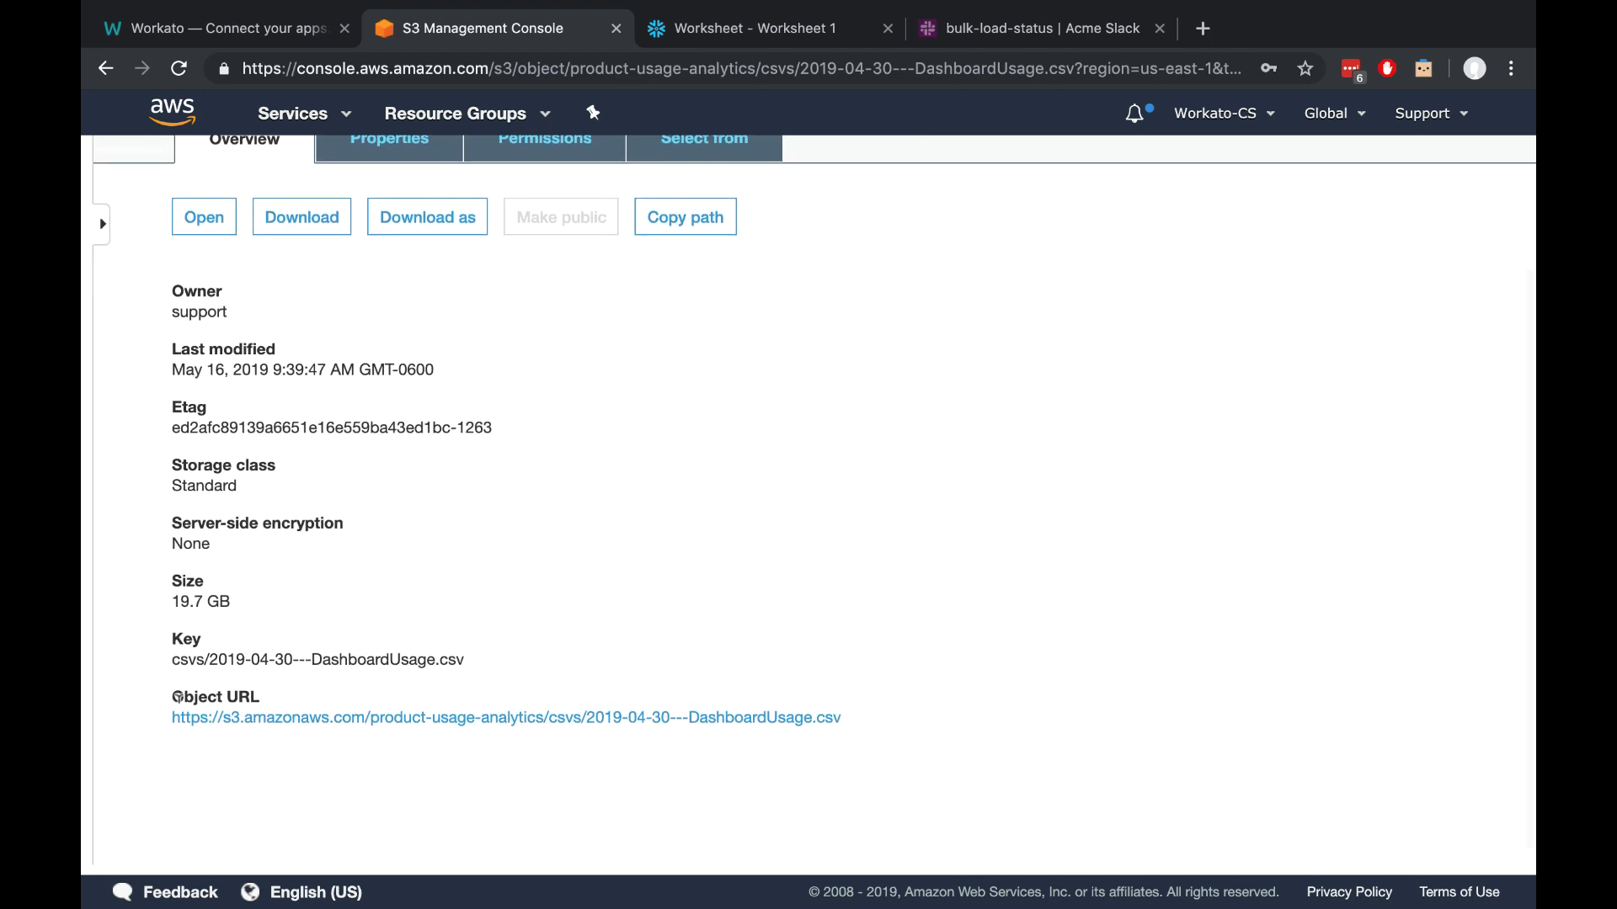
drag(170, 717, 853, 714)
key(super+c)
key(super+1)
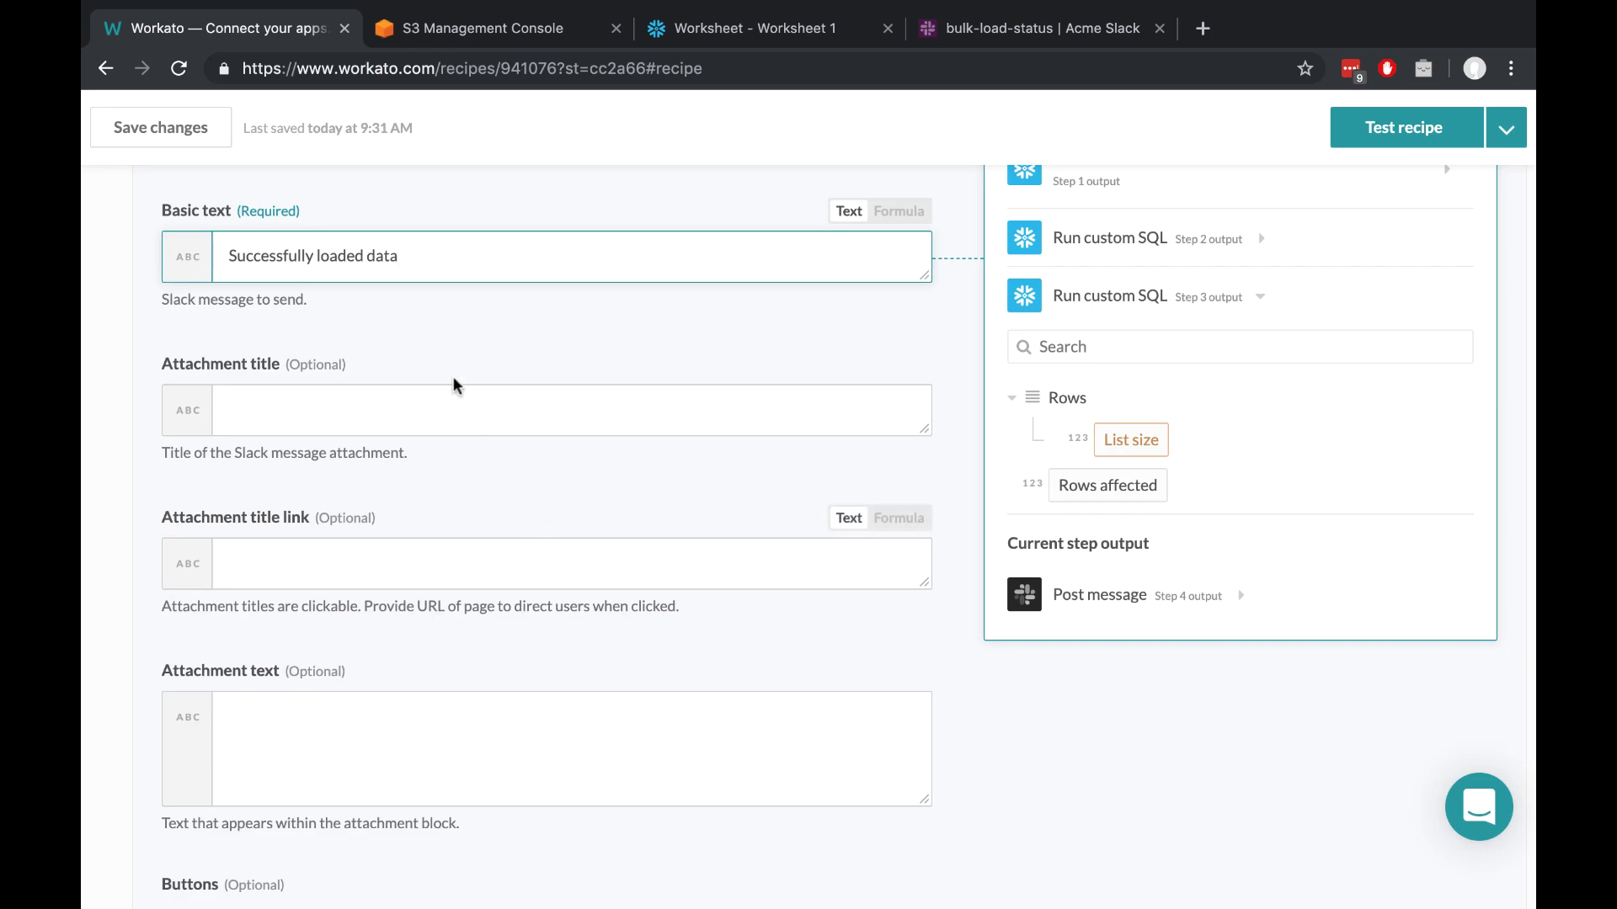
Step: Set the attachment title to the bucket URL followed by the trigger's Object name
click(435, 407)
key(super+v)
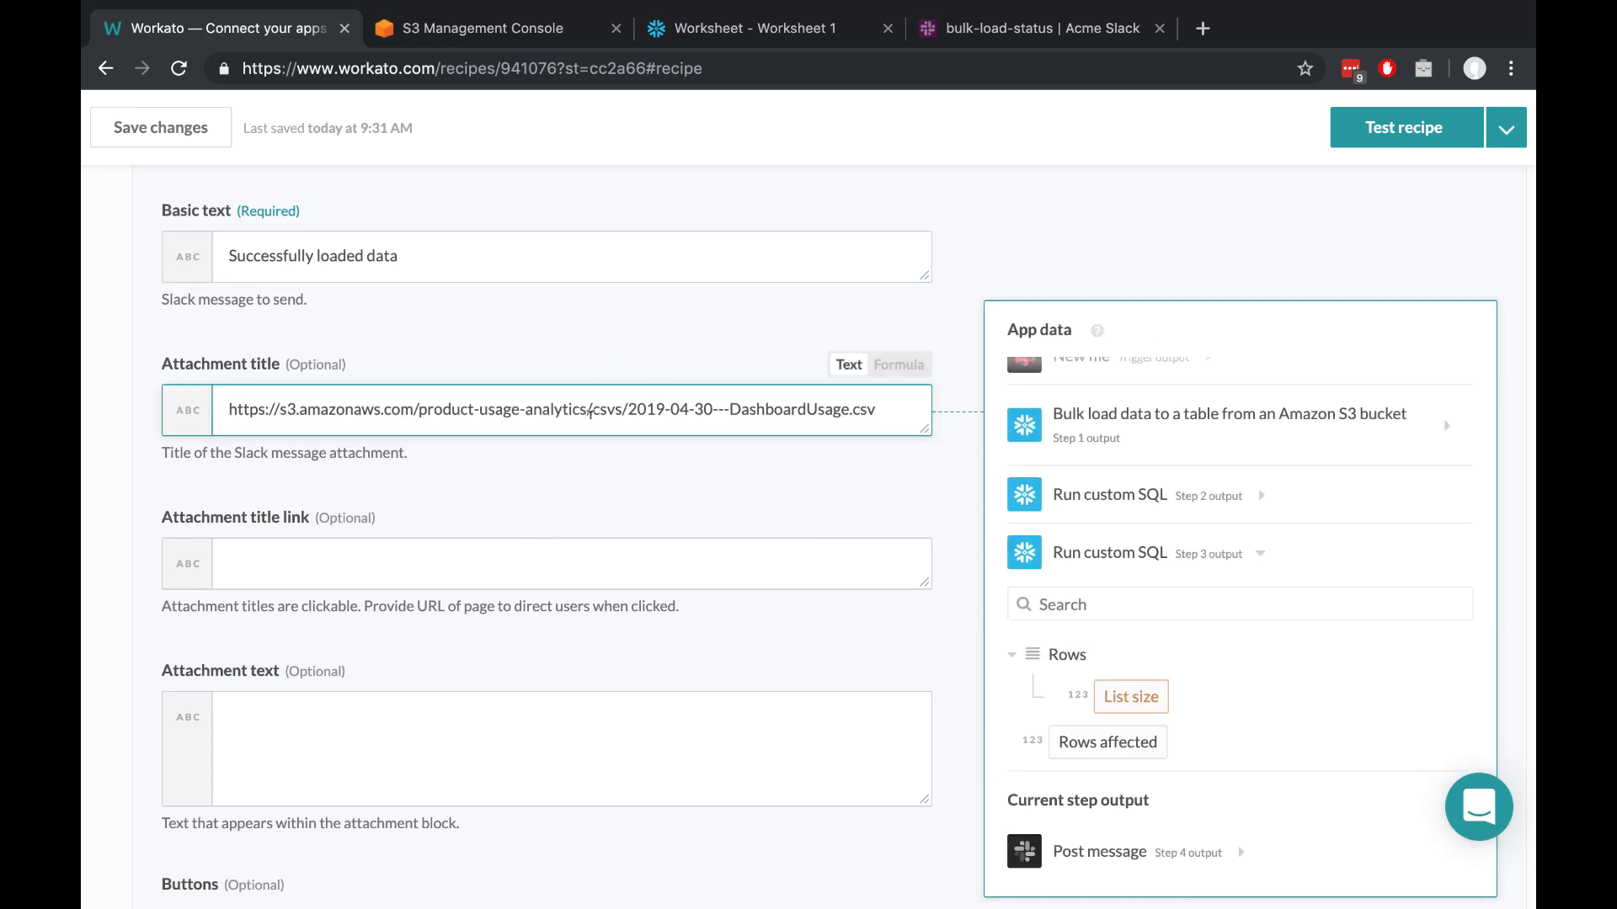
drag(590, 409, 960, 402)
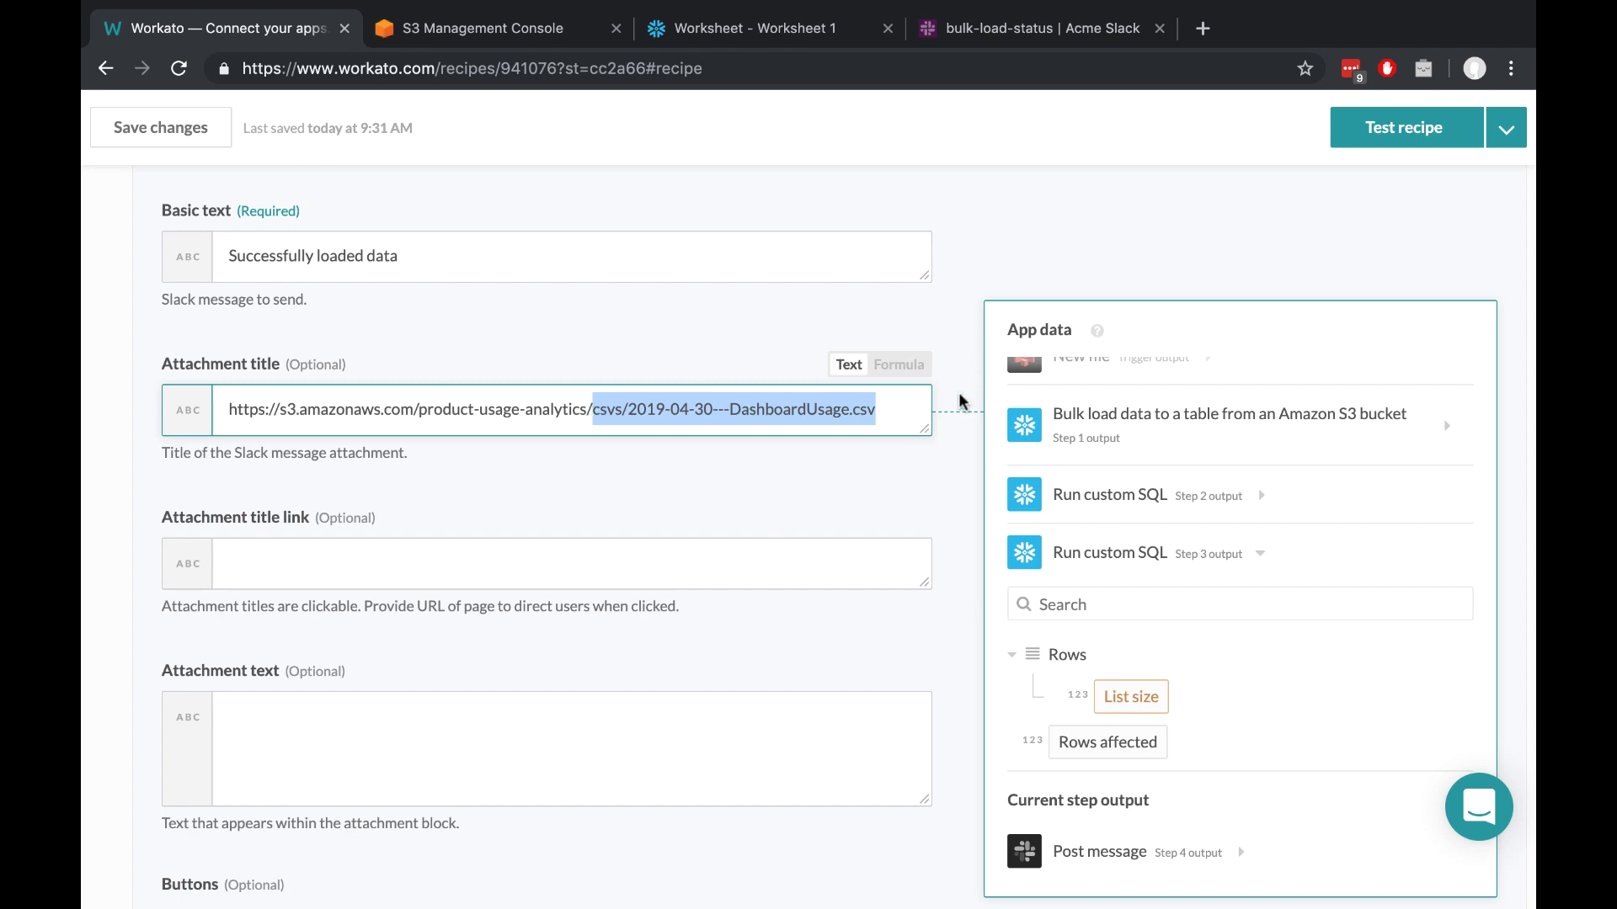
key(BackSpace)
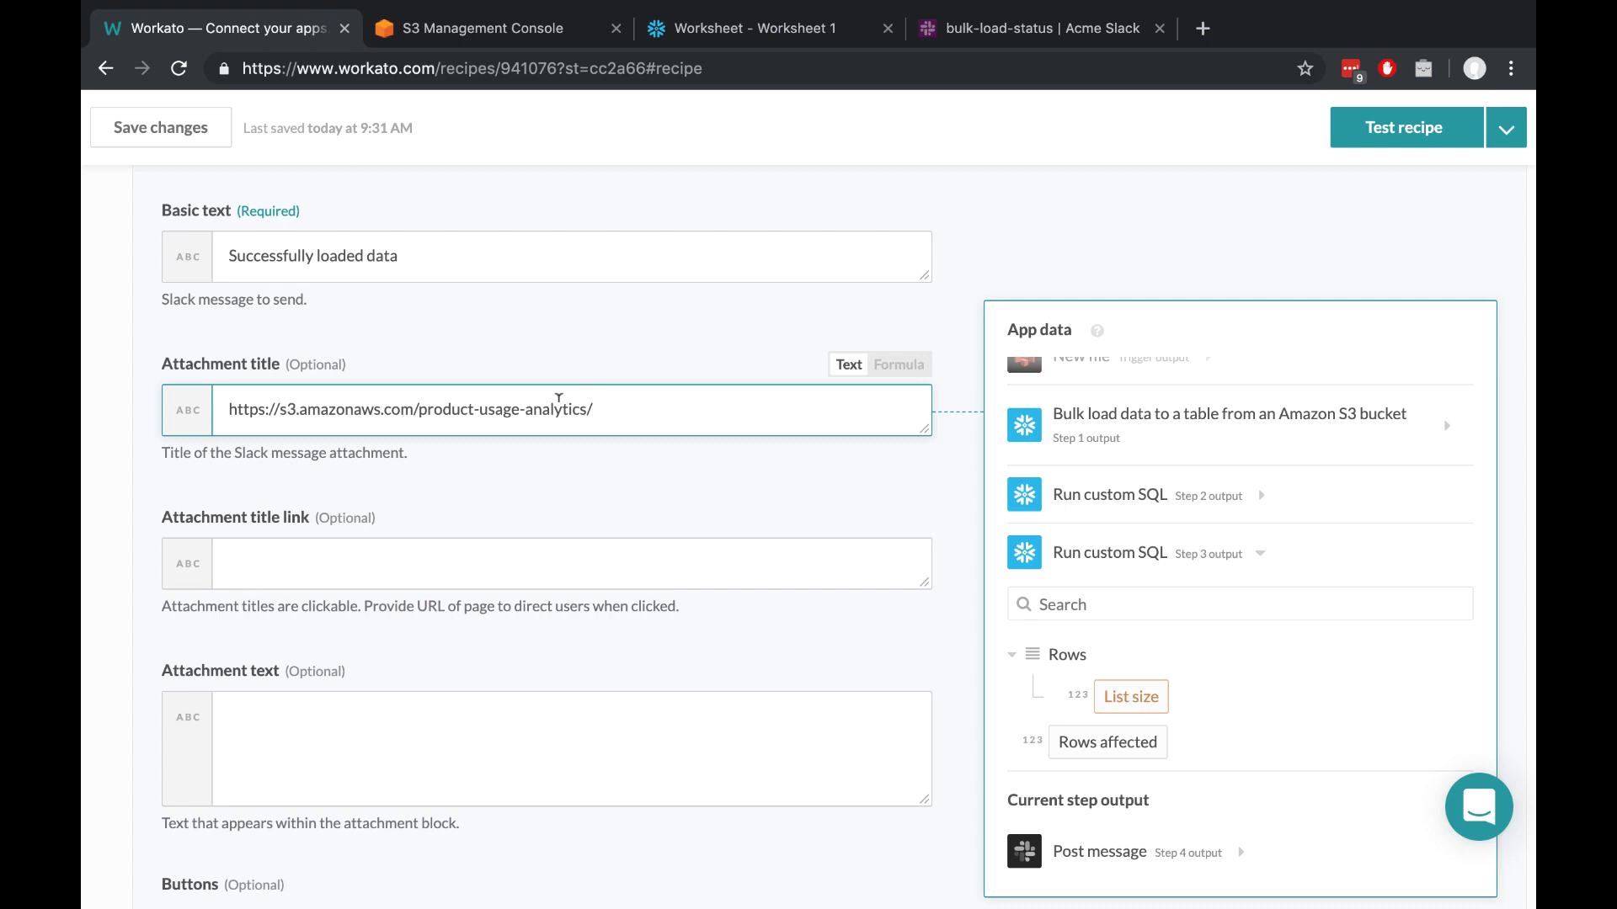
scroll(1196, 404, up, 2)
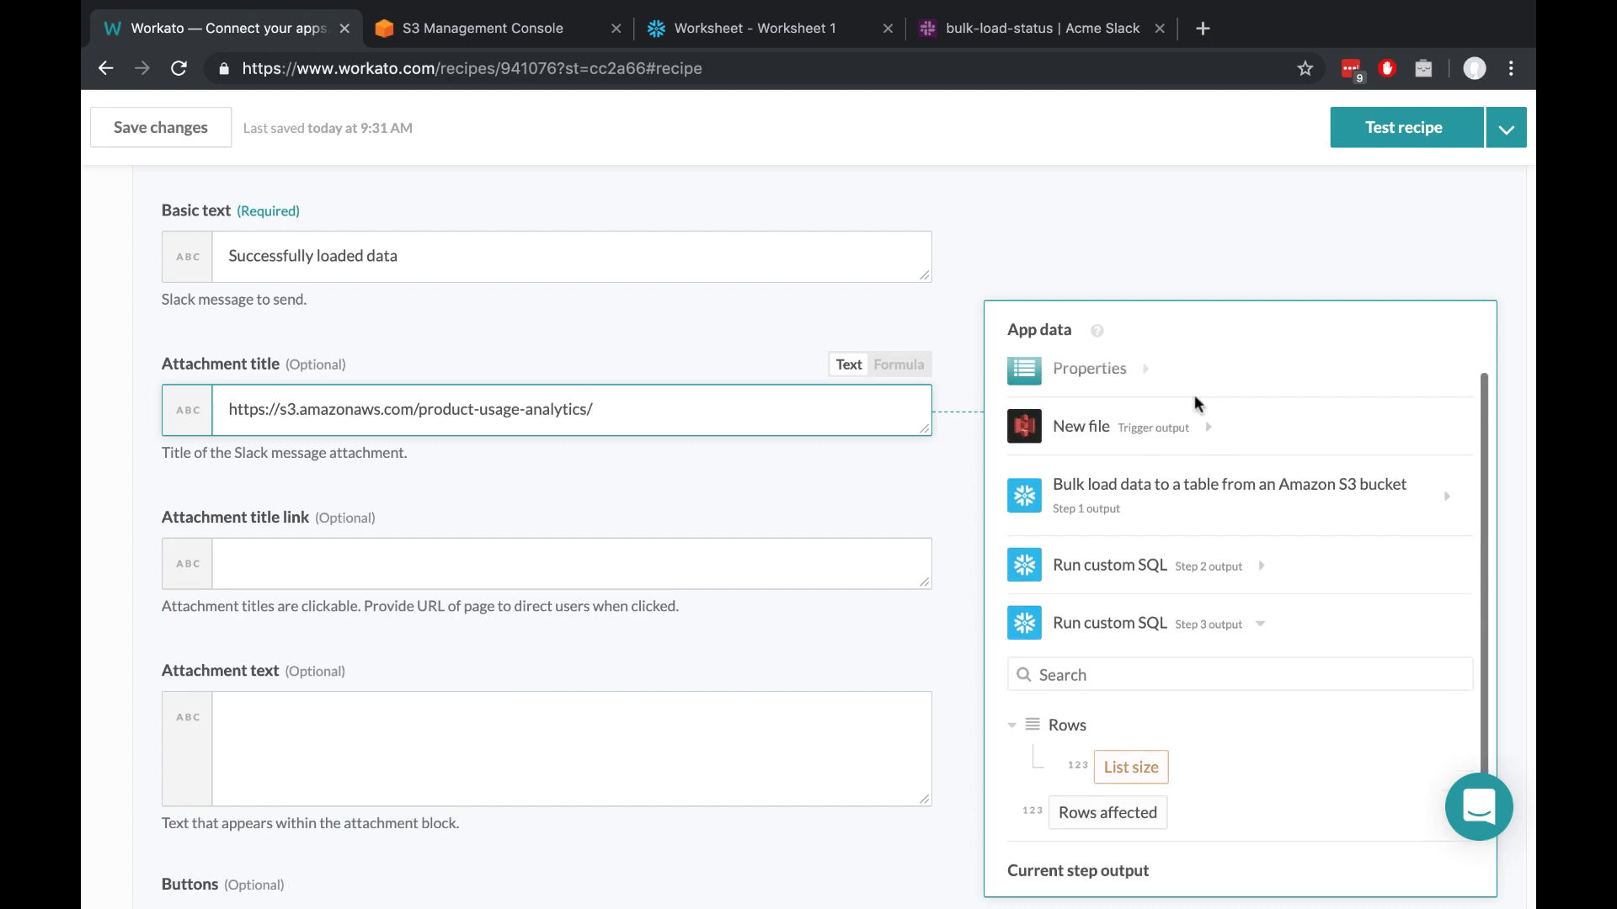
click(1142, 449)
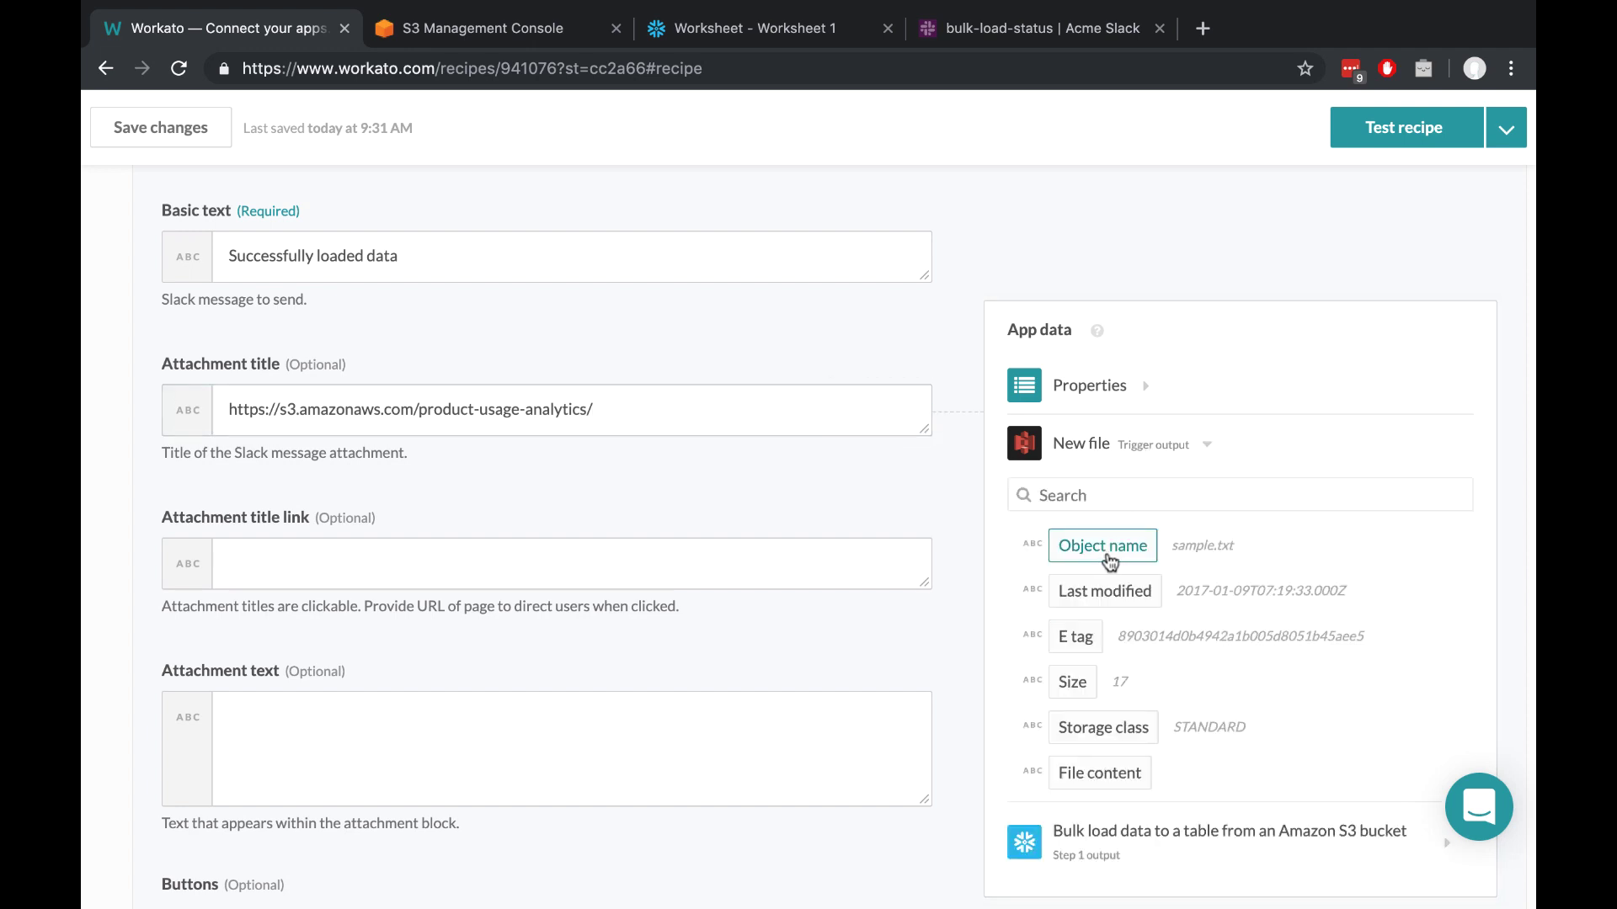
drag(1109, 563, 608, 421)
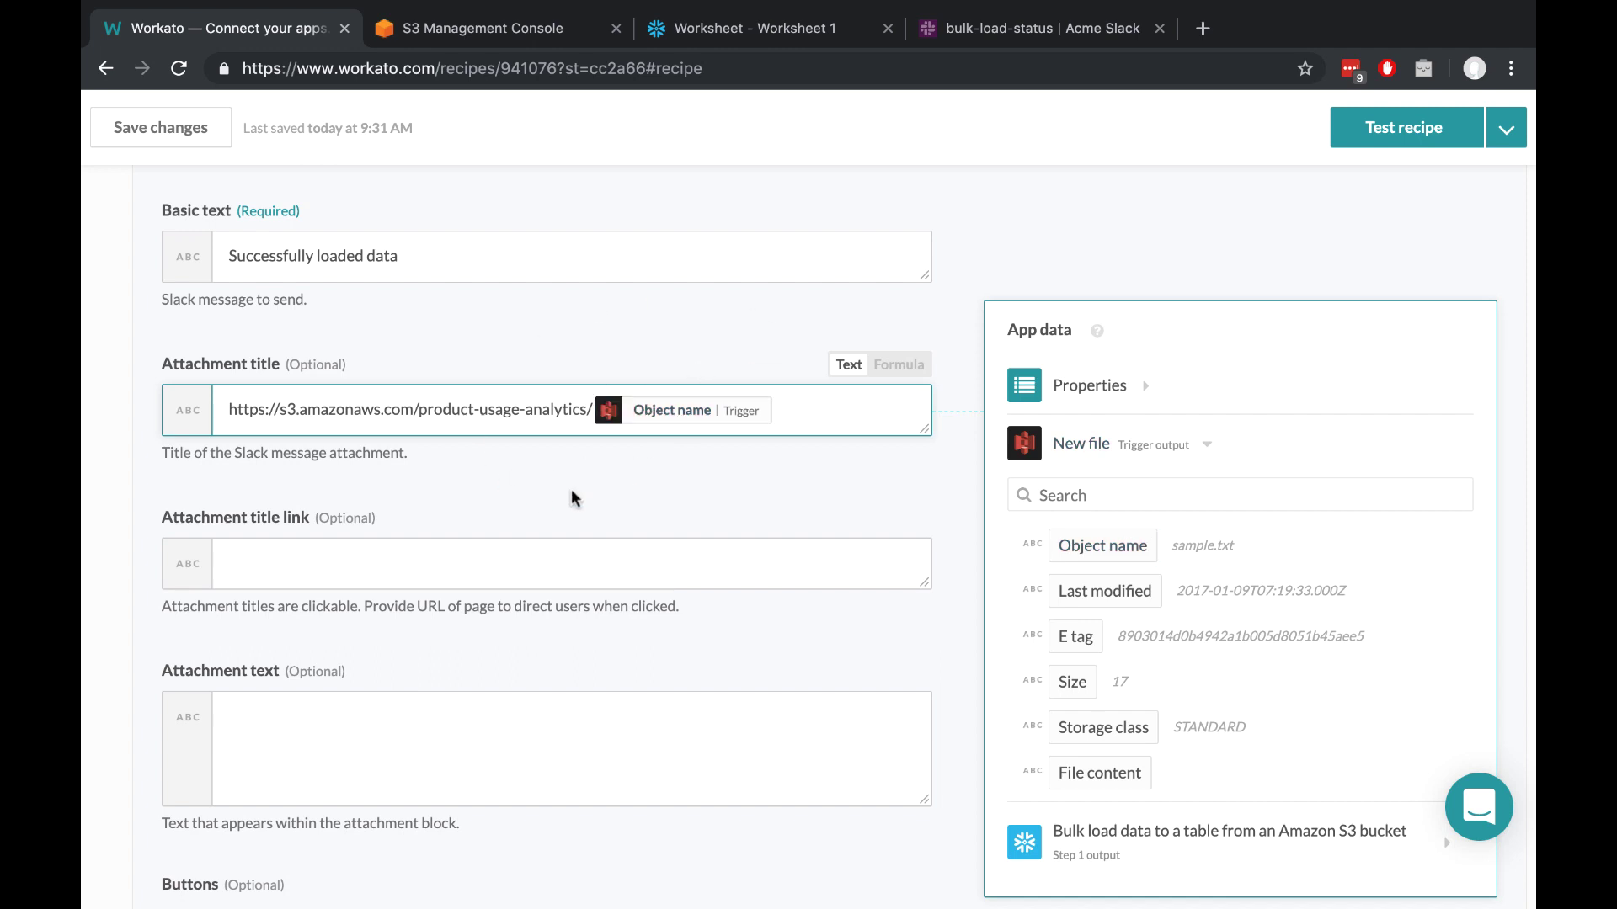
Step: Copy the same URL plus Object name into the attachment title link
triple_click(224, 407)
key(ctrl+c)
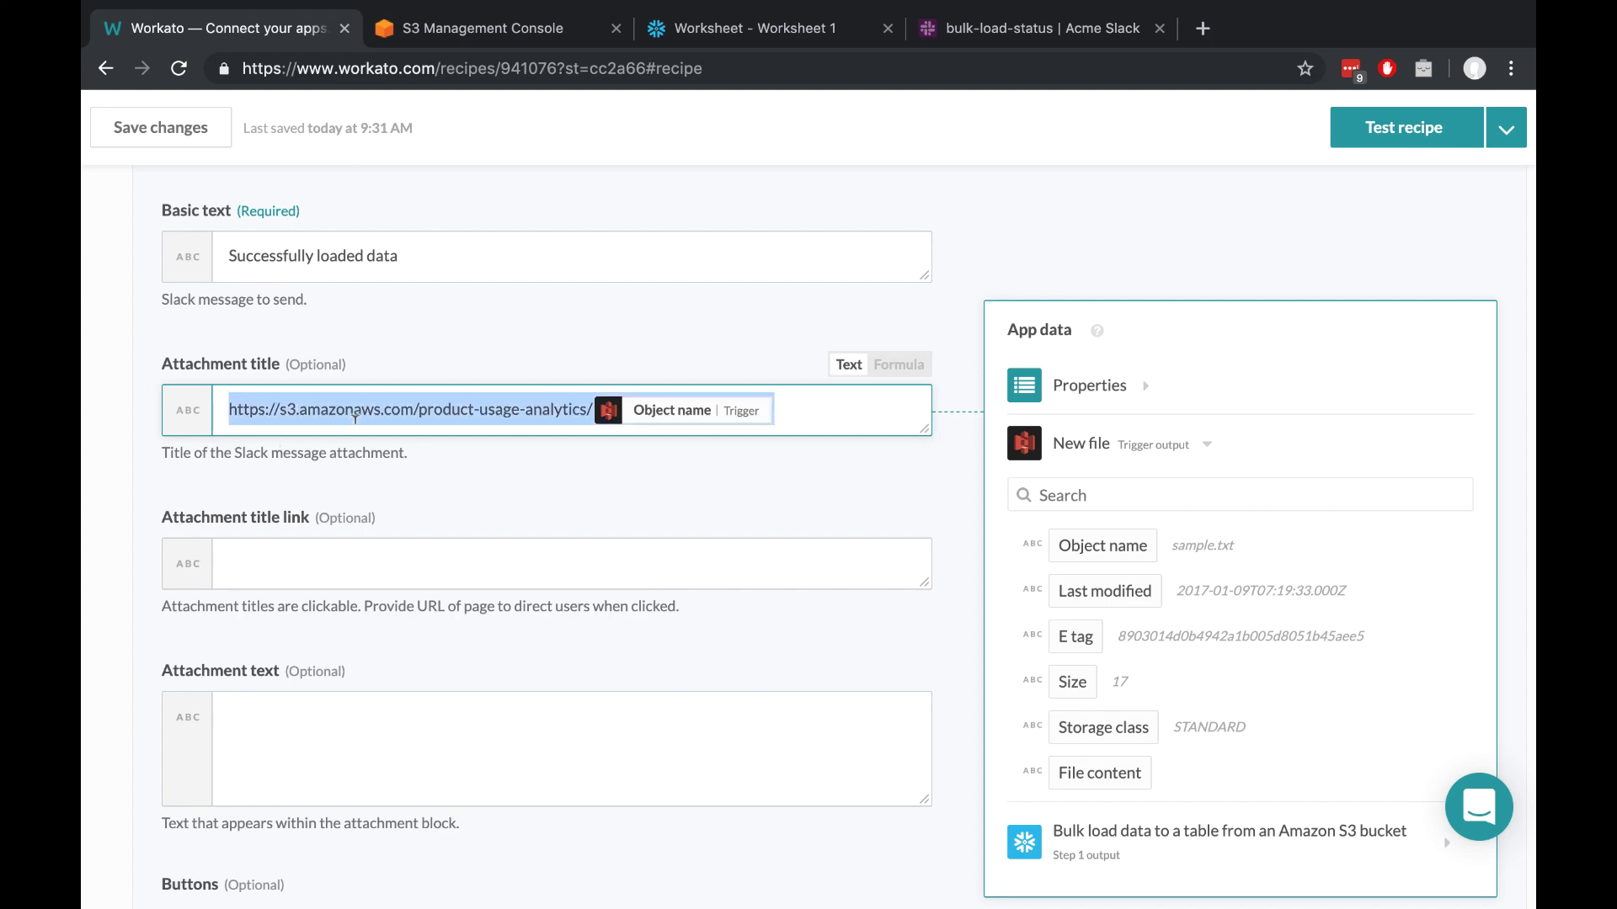
click(353, 421)
click(402, 547)
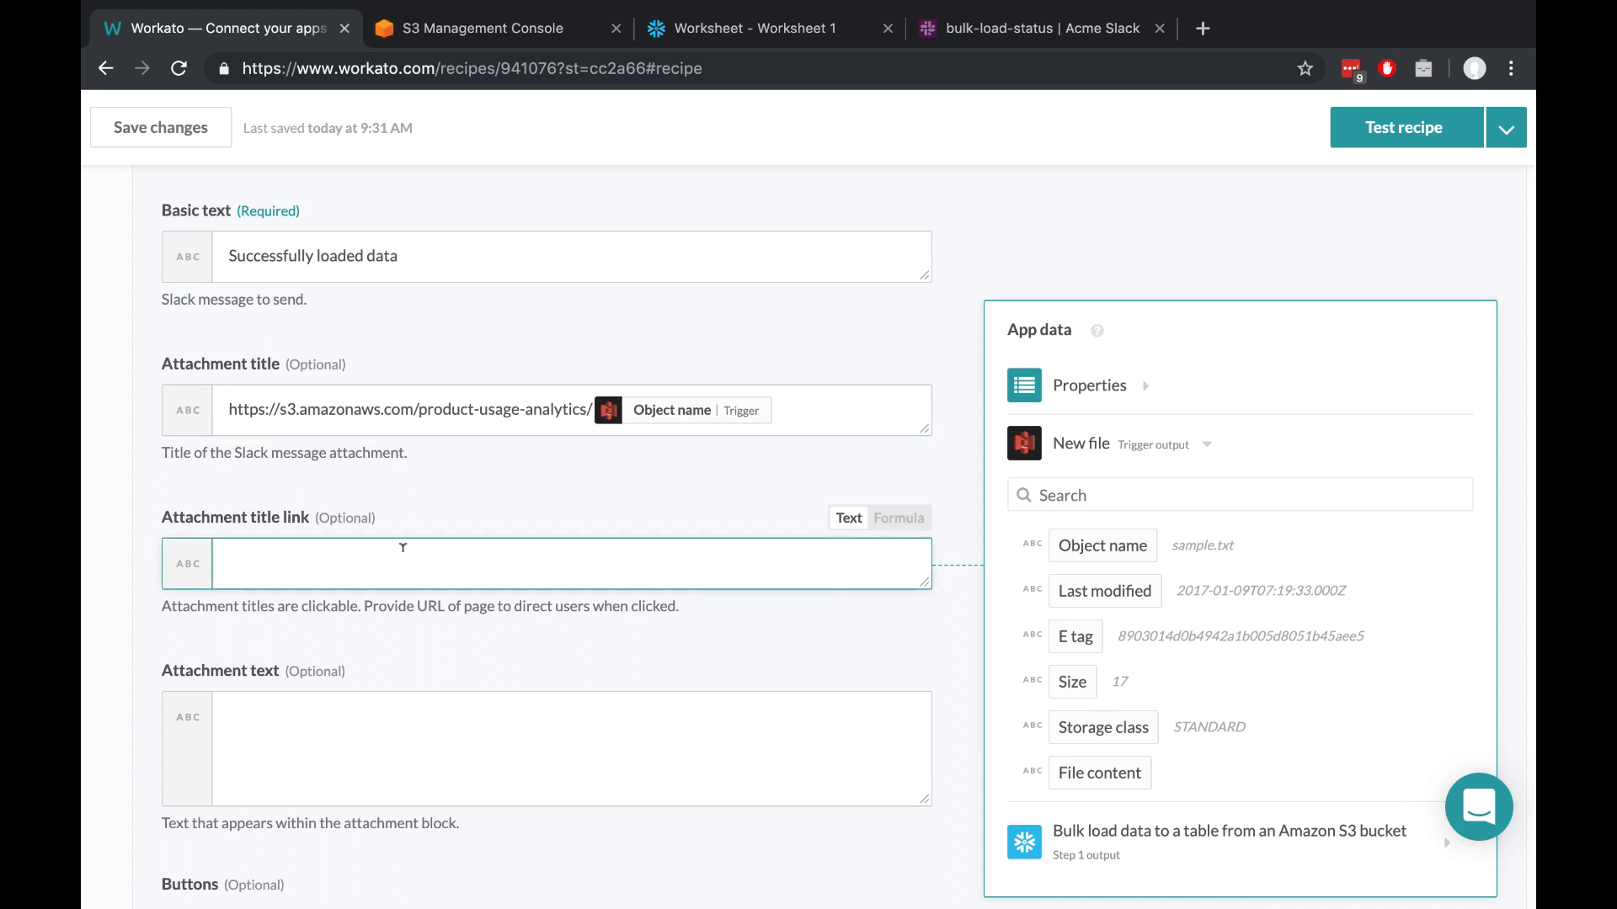
key(ctrl+v)
Step: Set the attachment text to 'Rows loaded:' followed by step 1's Rows loaded value
click(427, 717)
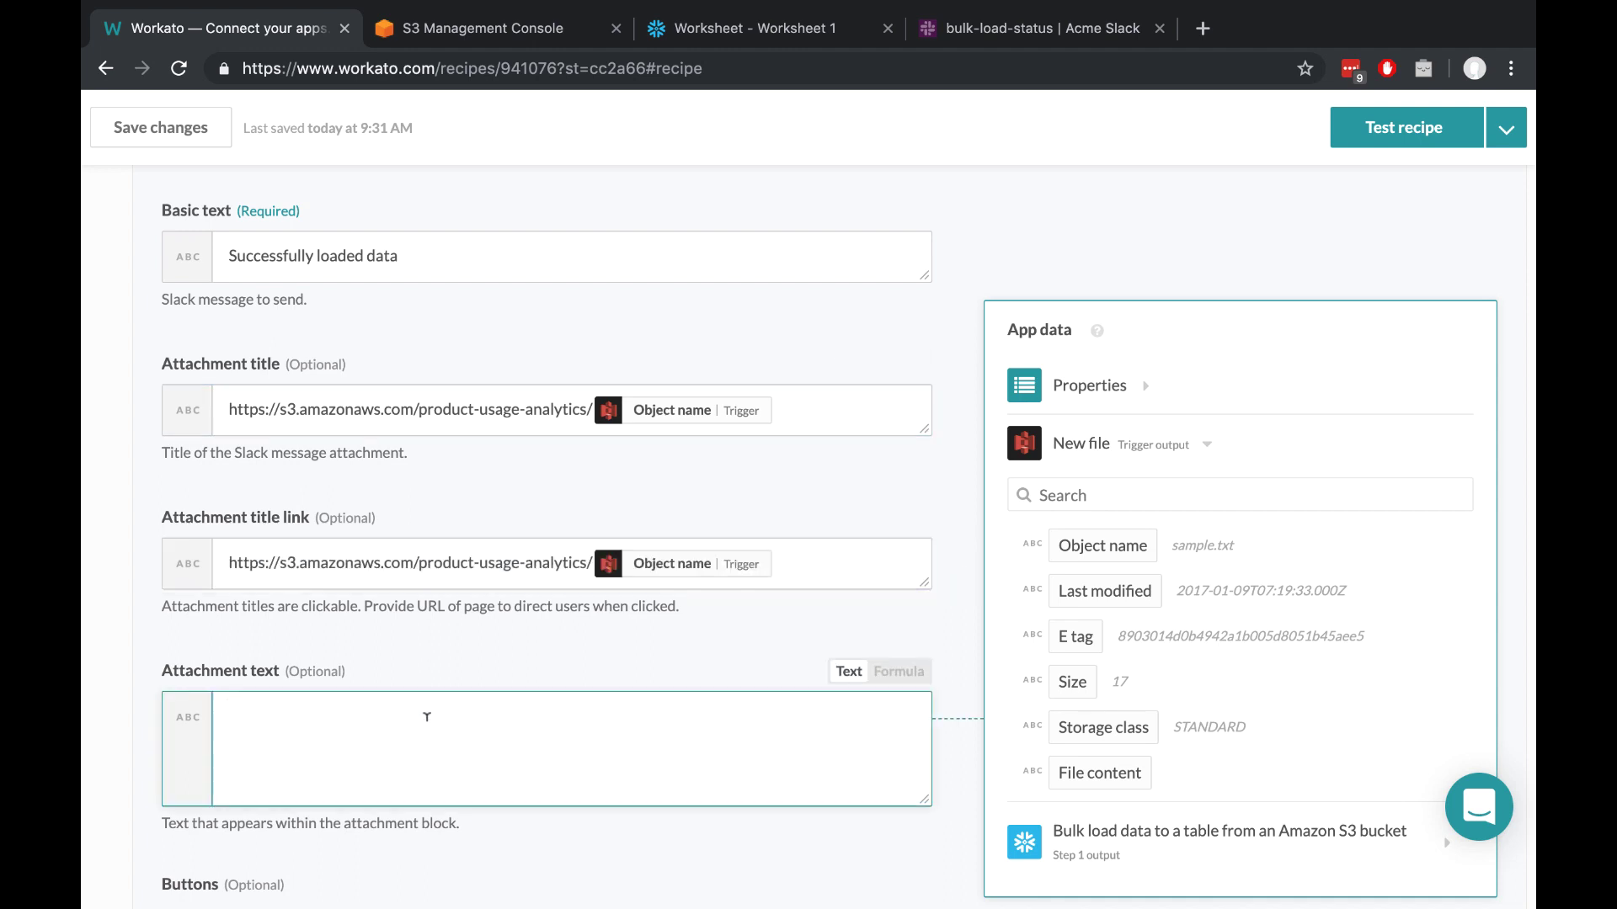
text(Rows loaded:)
scroll(1111, 680, down, 3)
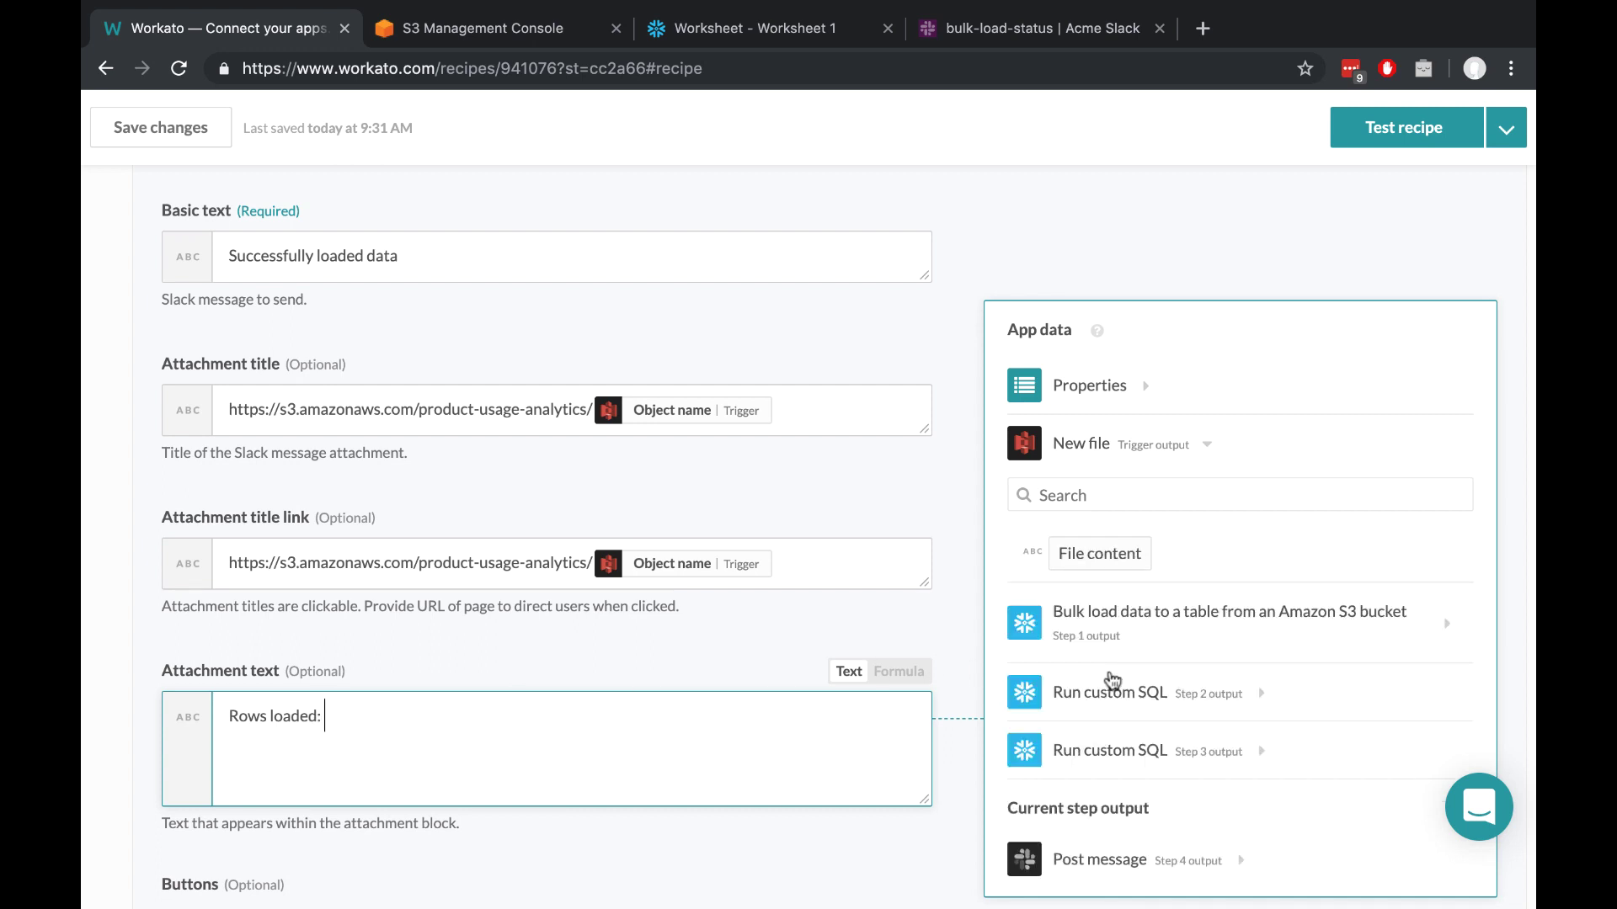
click(1166, 633)
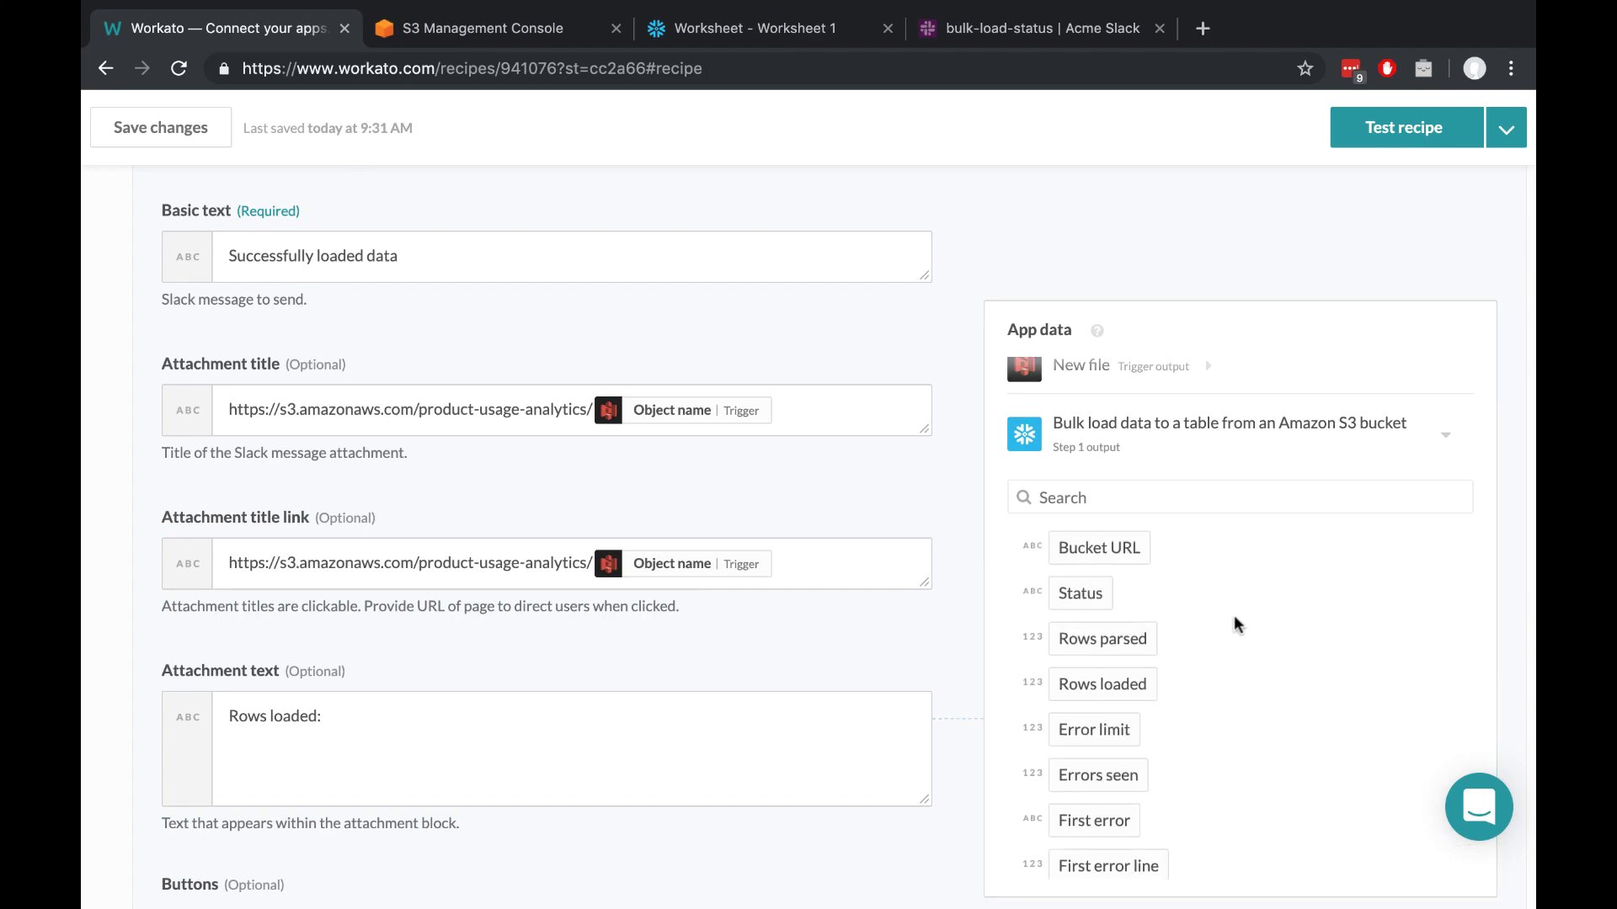
click(1102, 684)
Step: Set the attachment colour to Good
scroll(938, 669, down, 5)
click(841, 640)
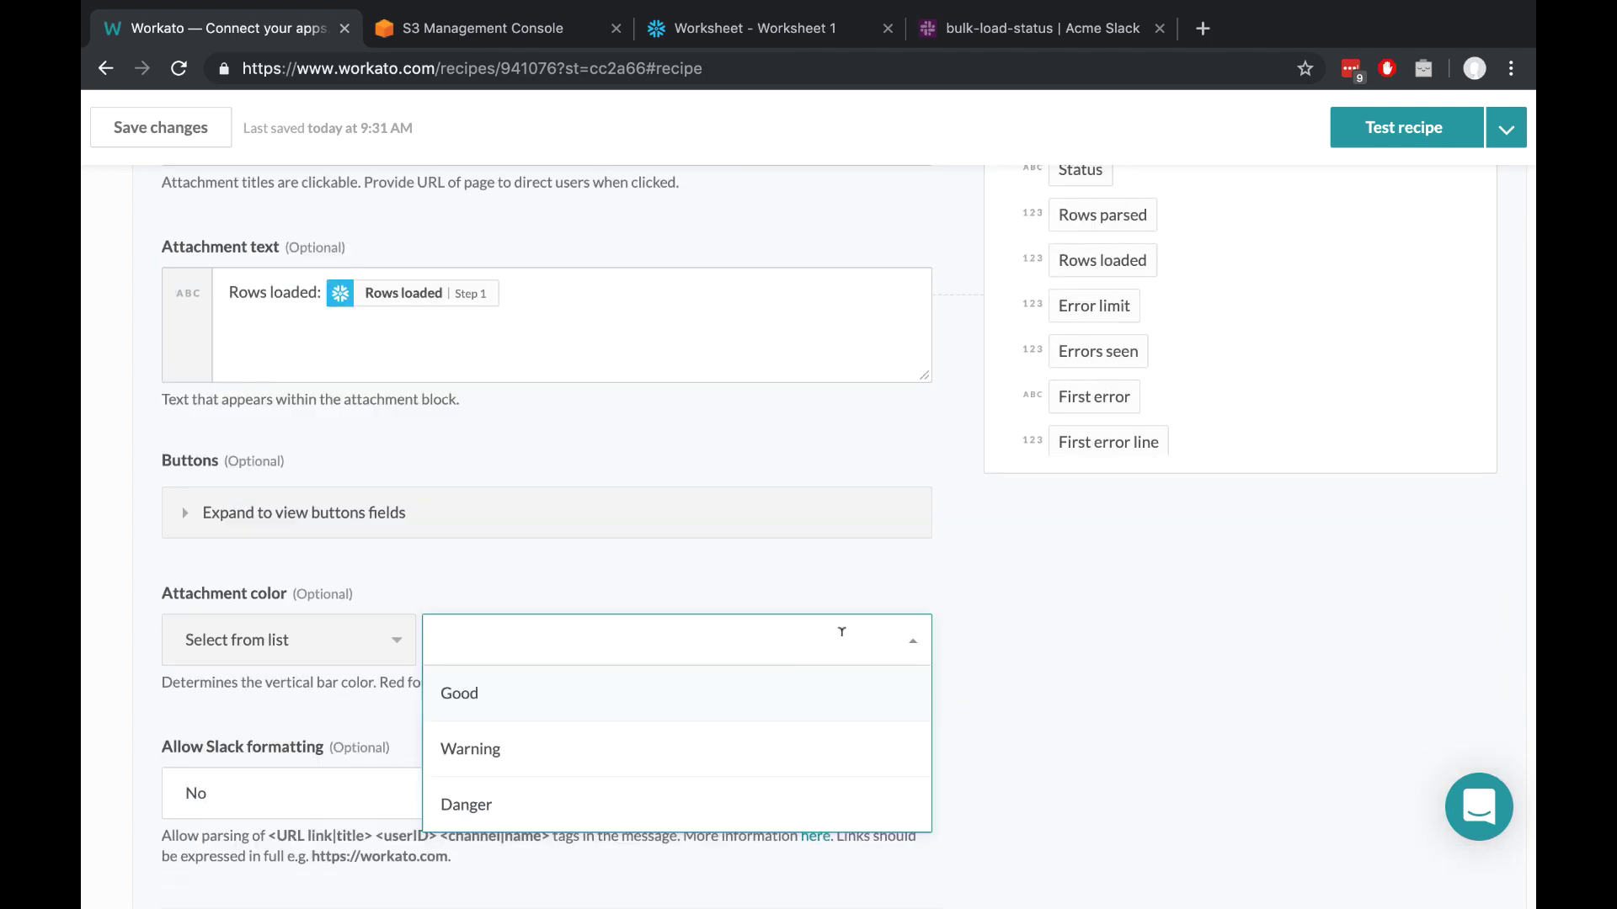
click(798, 705)
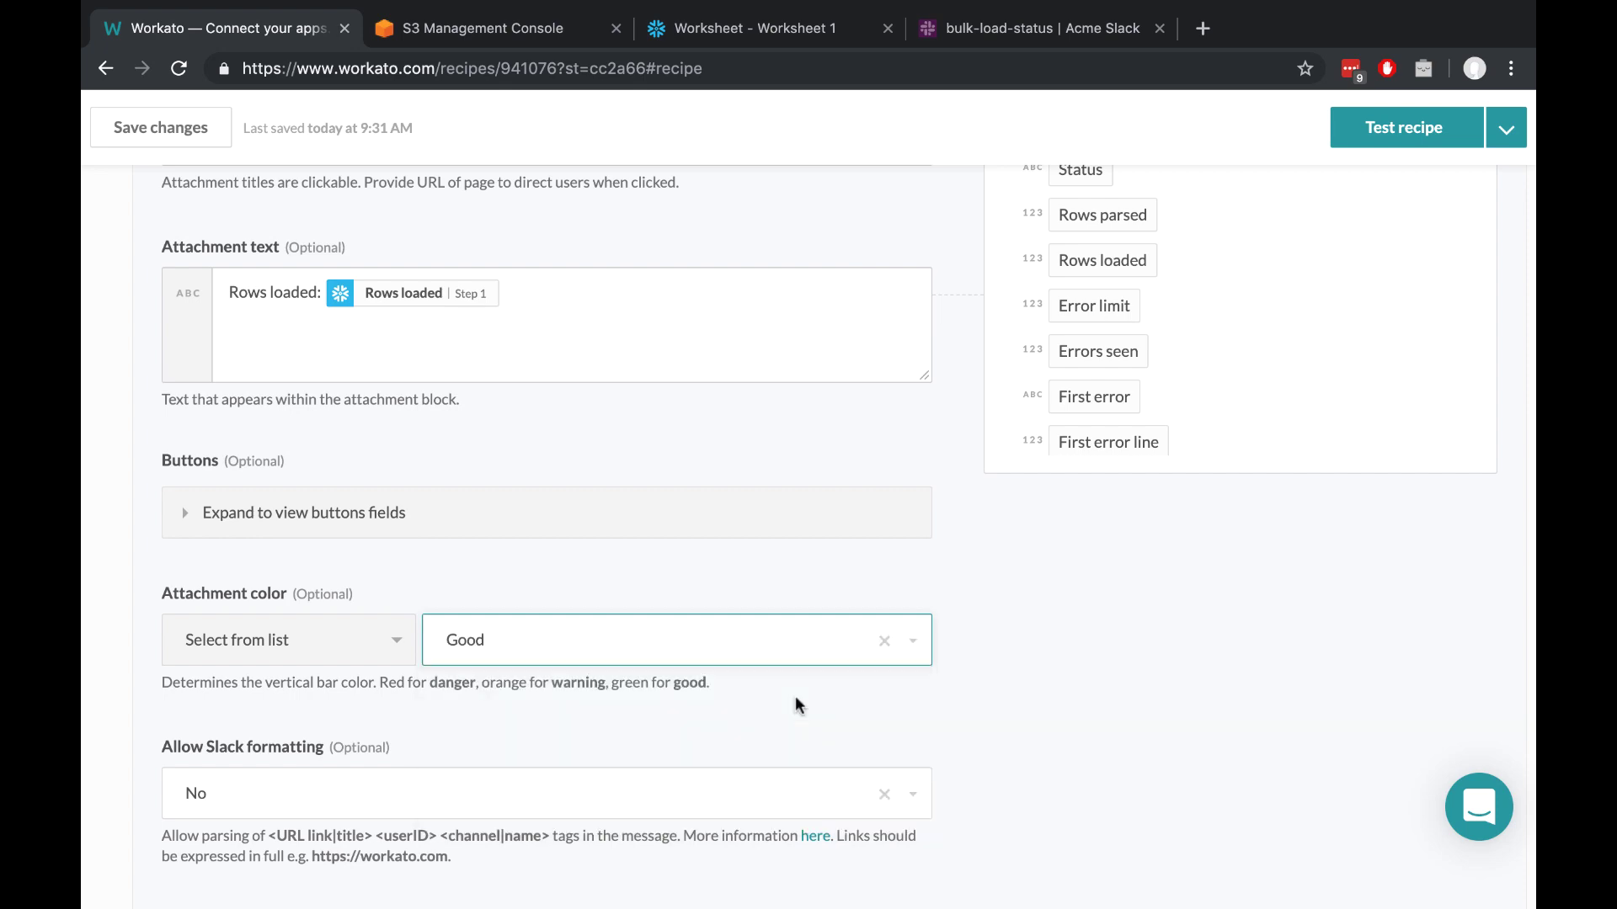
scroll(795, 696, up, 15)
Step: Collapse the Slack Post message step and scroll back to the top of the recipe
click(849, 536)
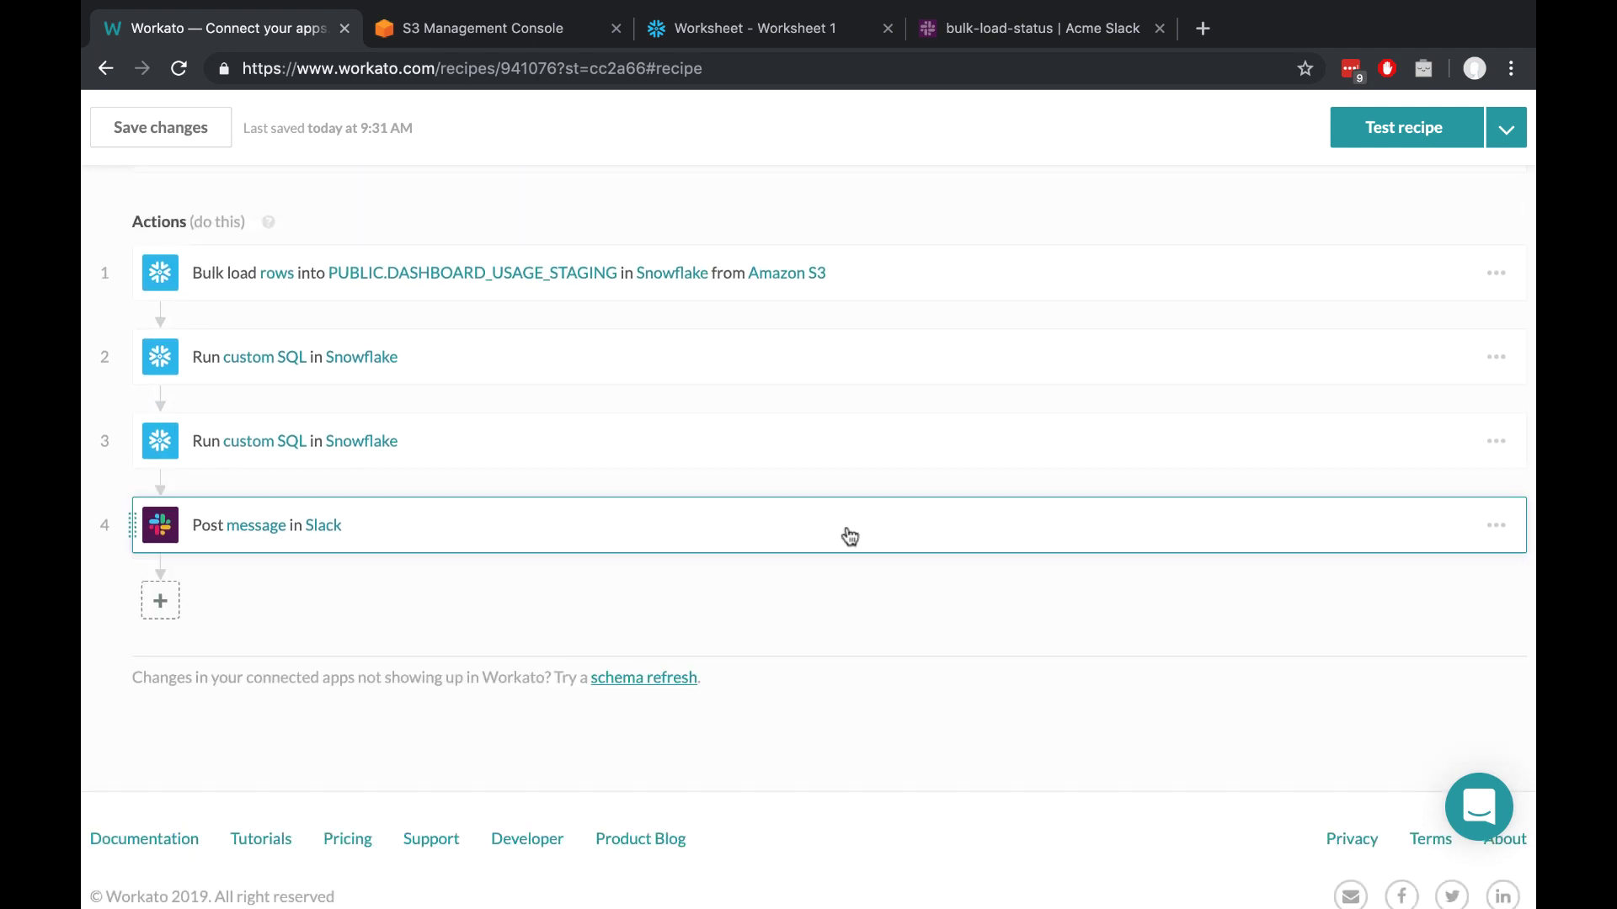
scroll(849, 536, up, 3)
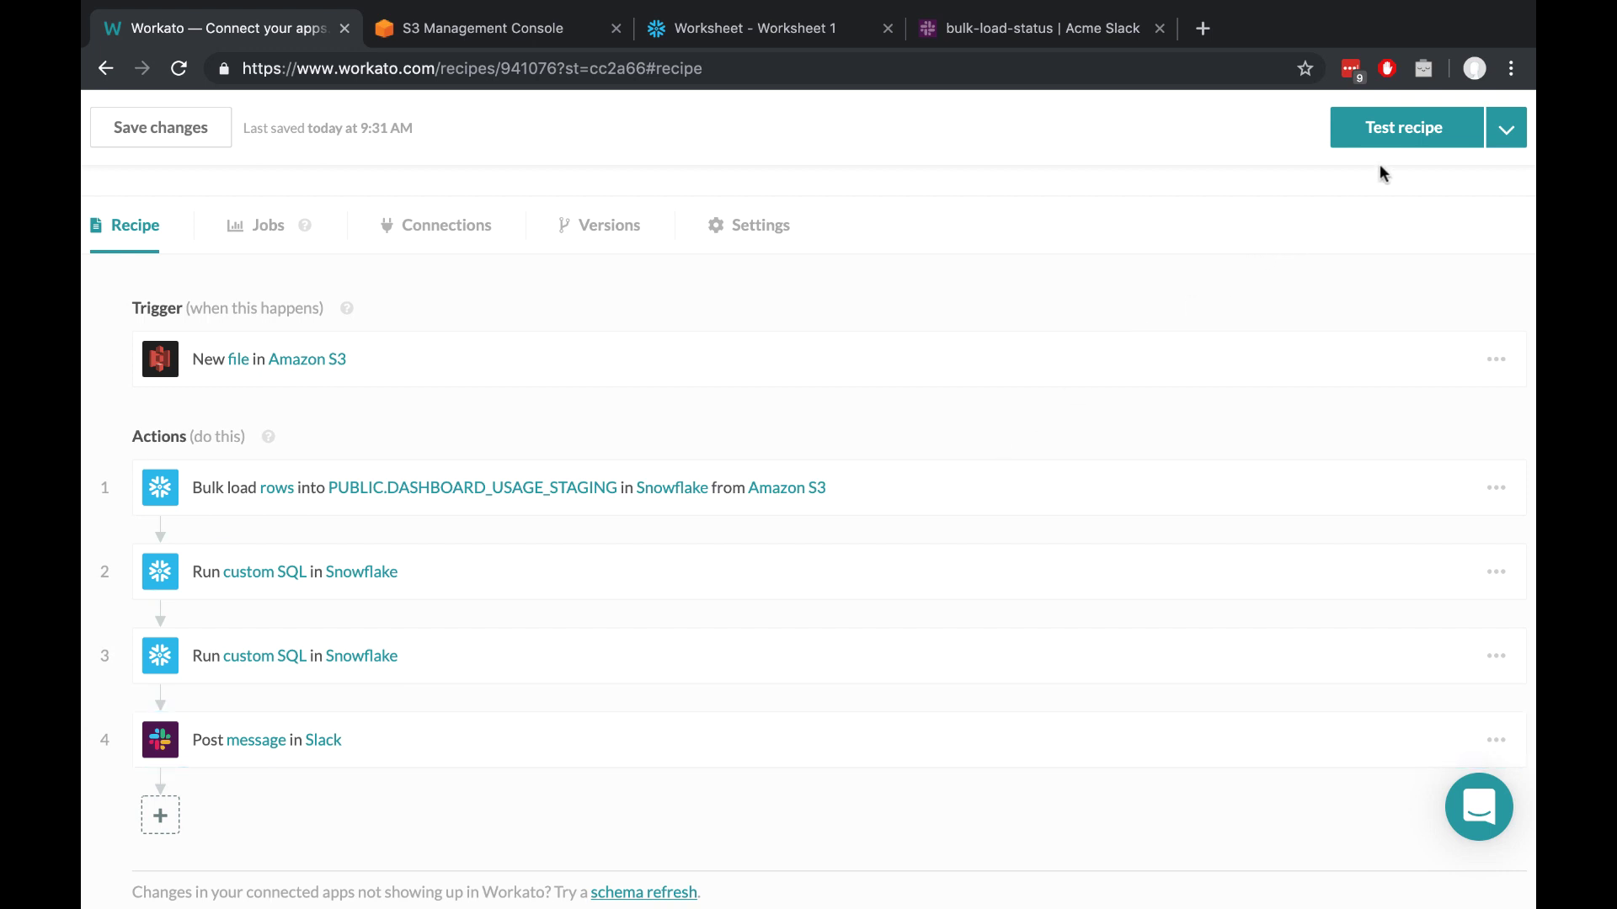
Step: Run Test recipe and open the pending test job's report
click(1427, 133)
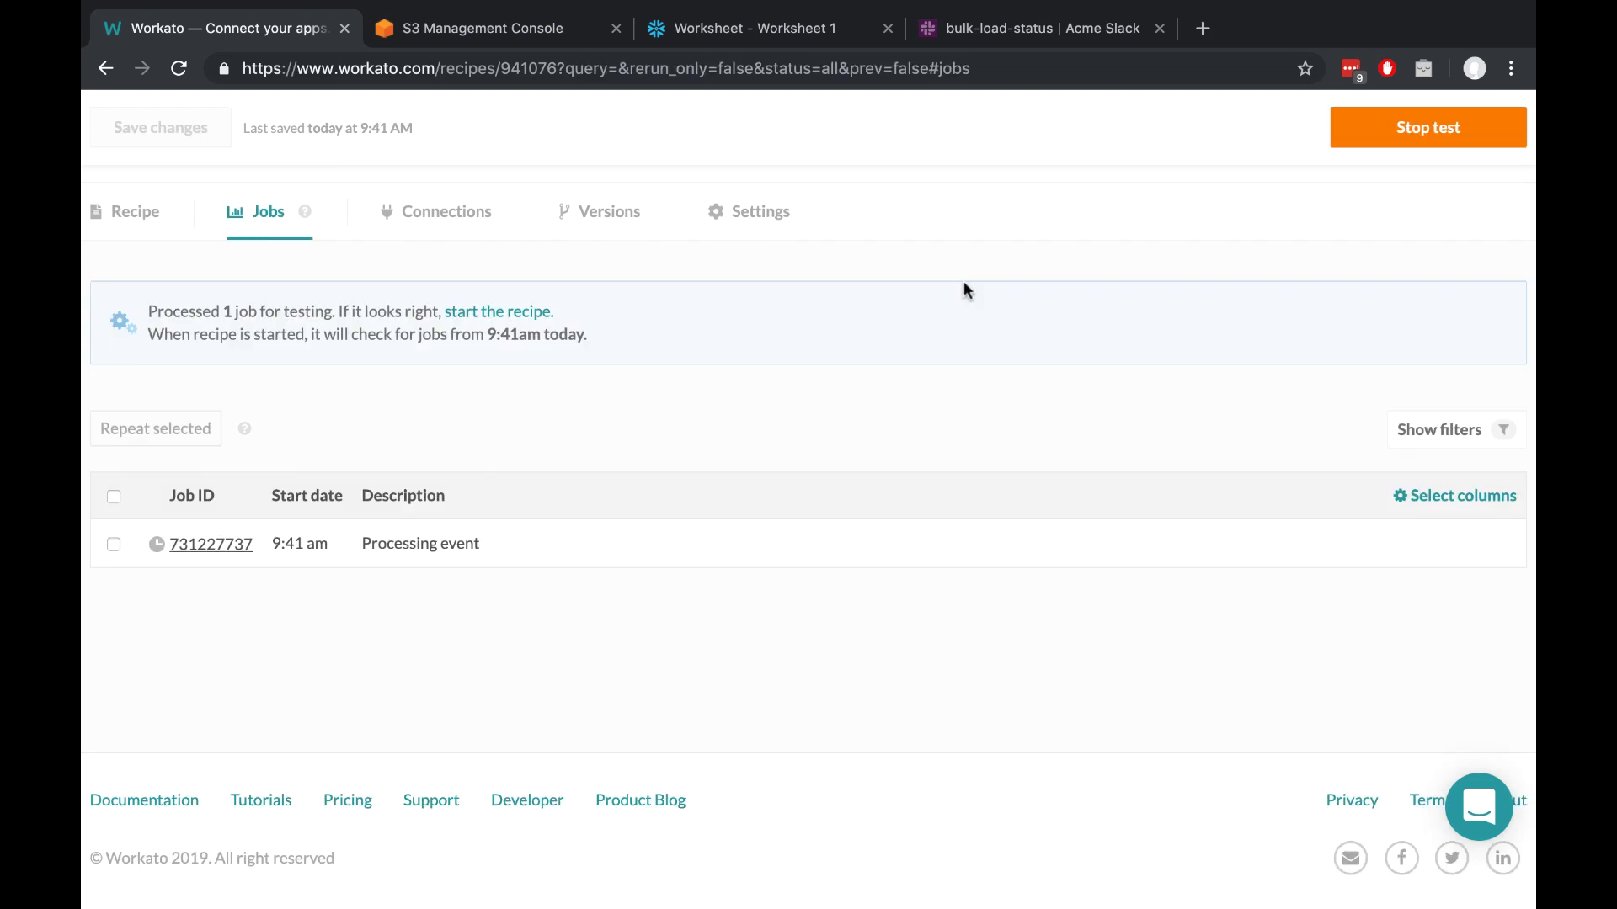
click(475, 554)
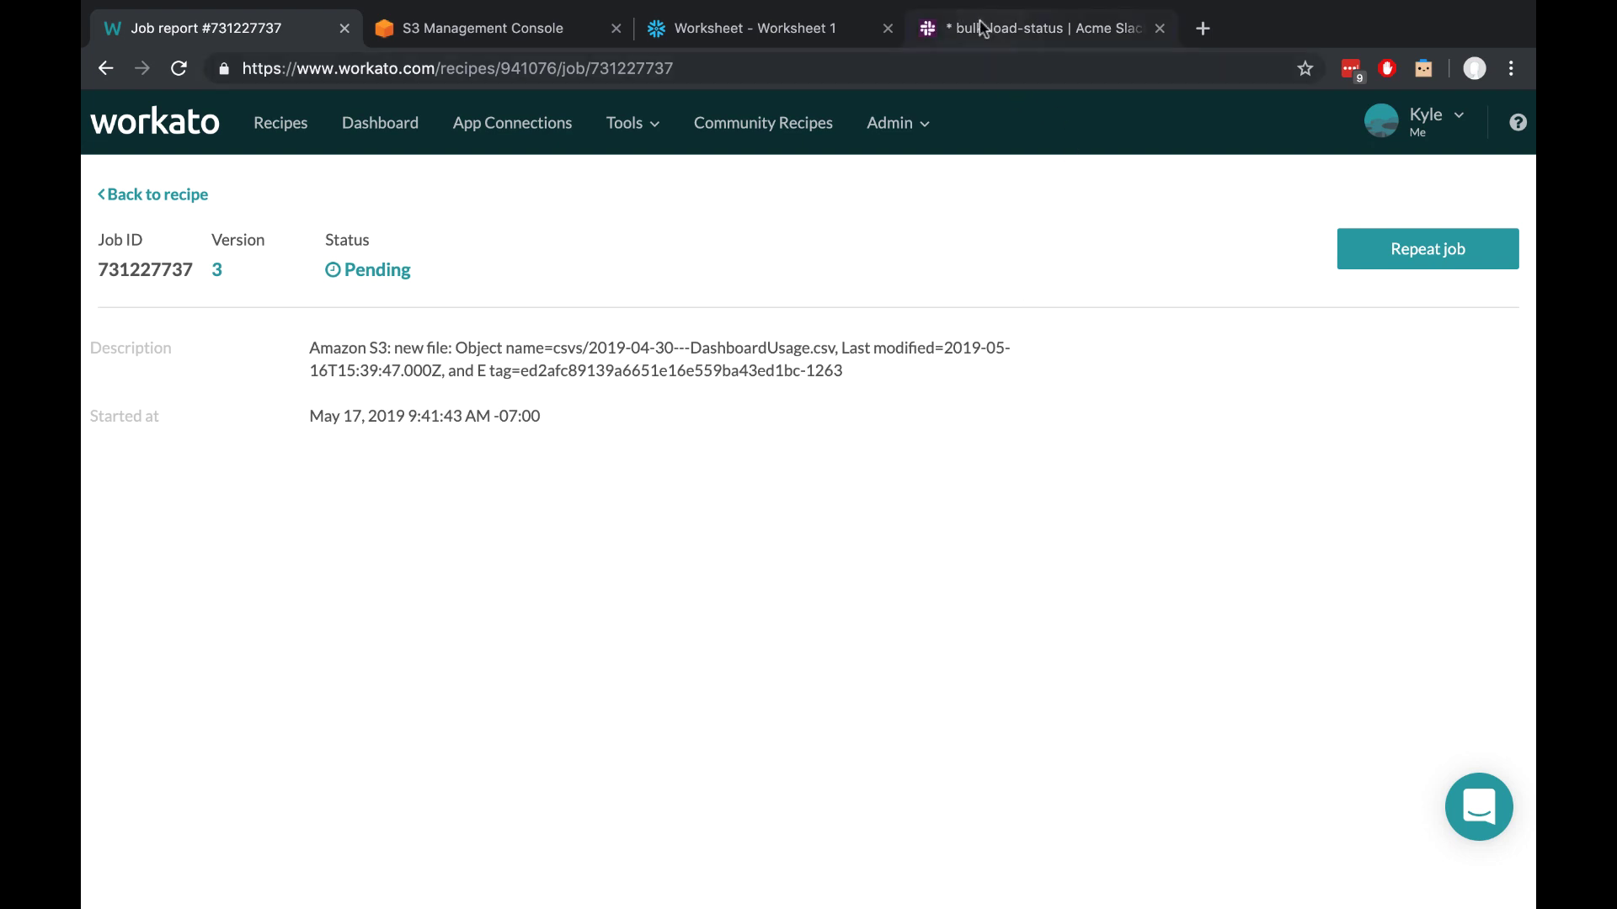
Step: Check the bulk-load-status Slack post showing 387608269 rows loaded, then go to the Snowflake worksheet
click(1015, 35)
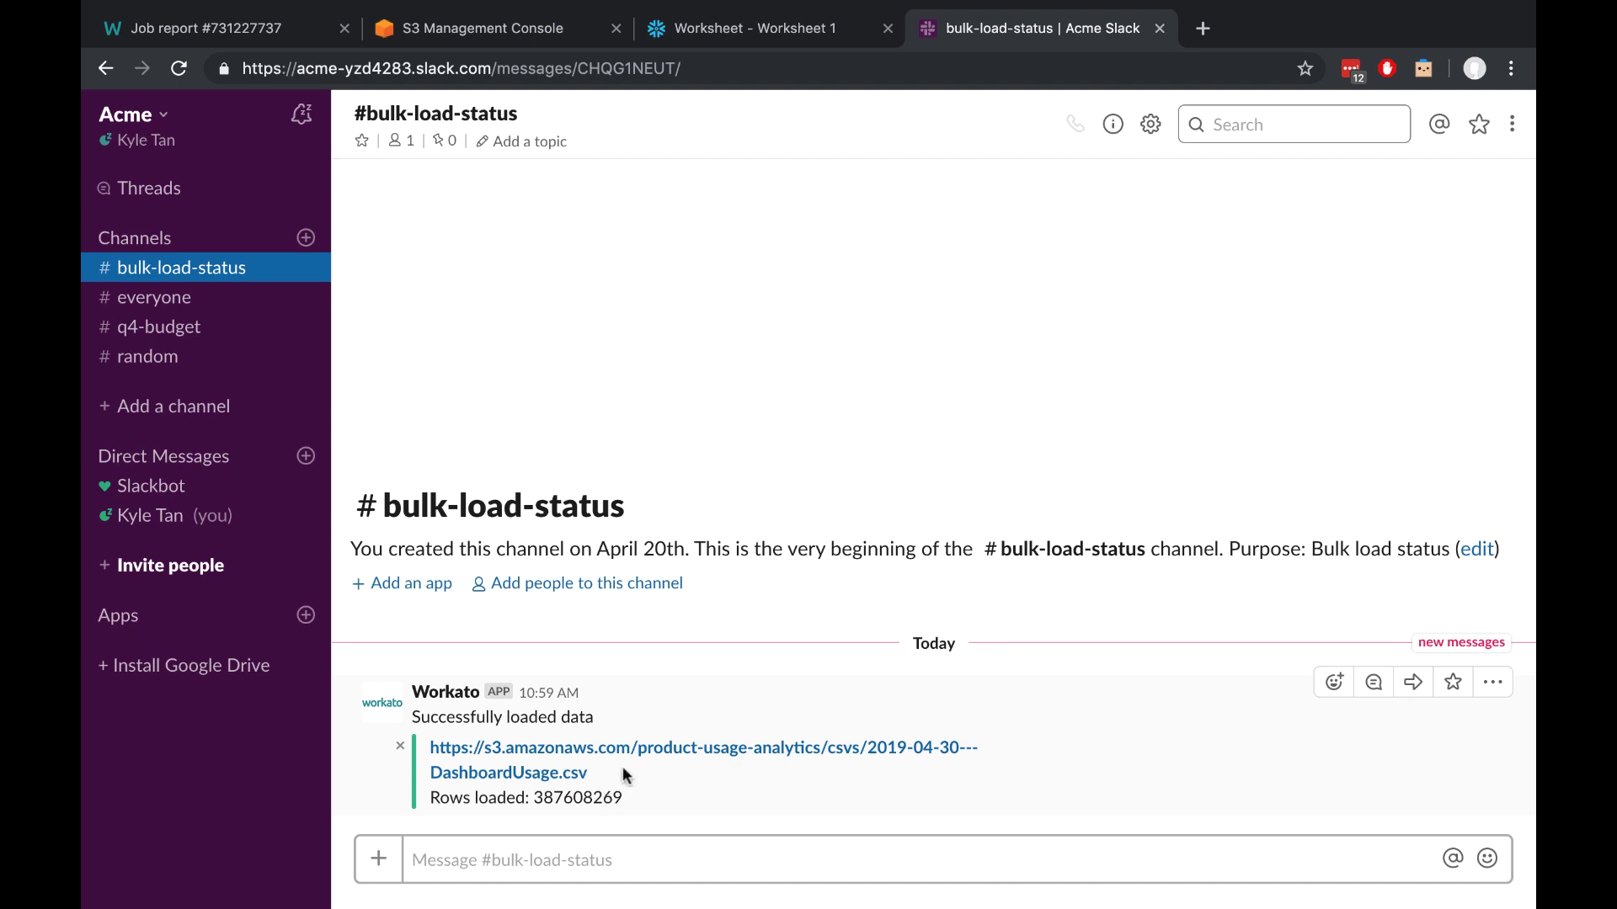
click(806, 34)
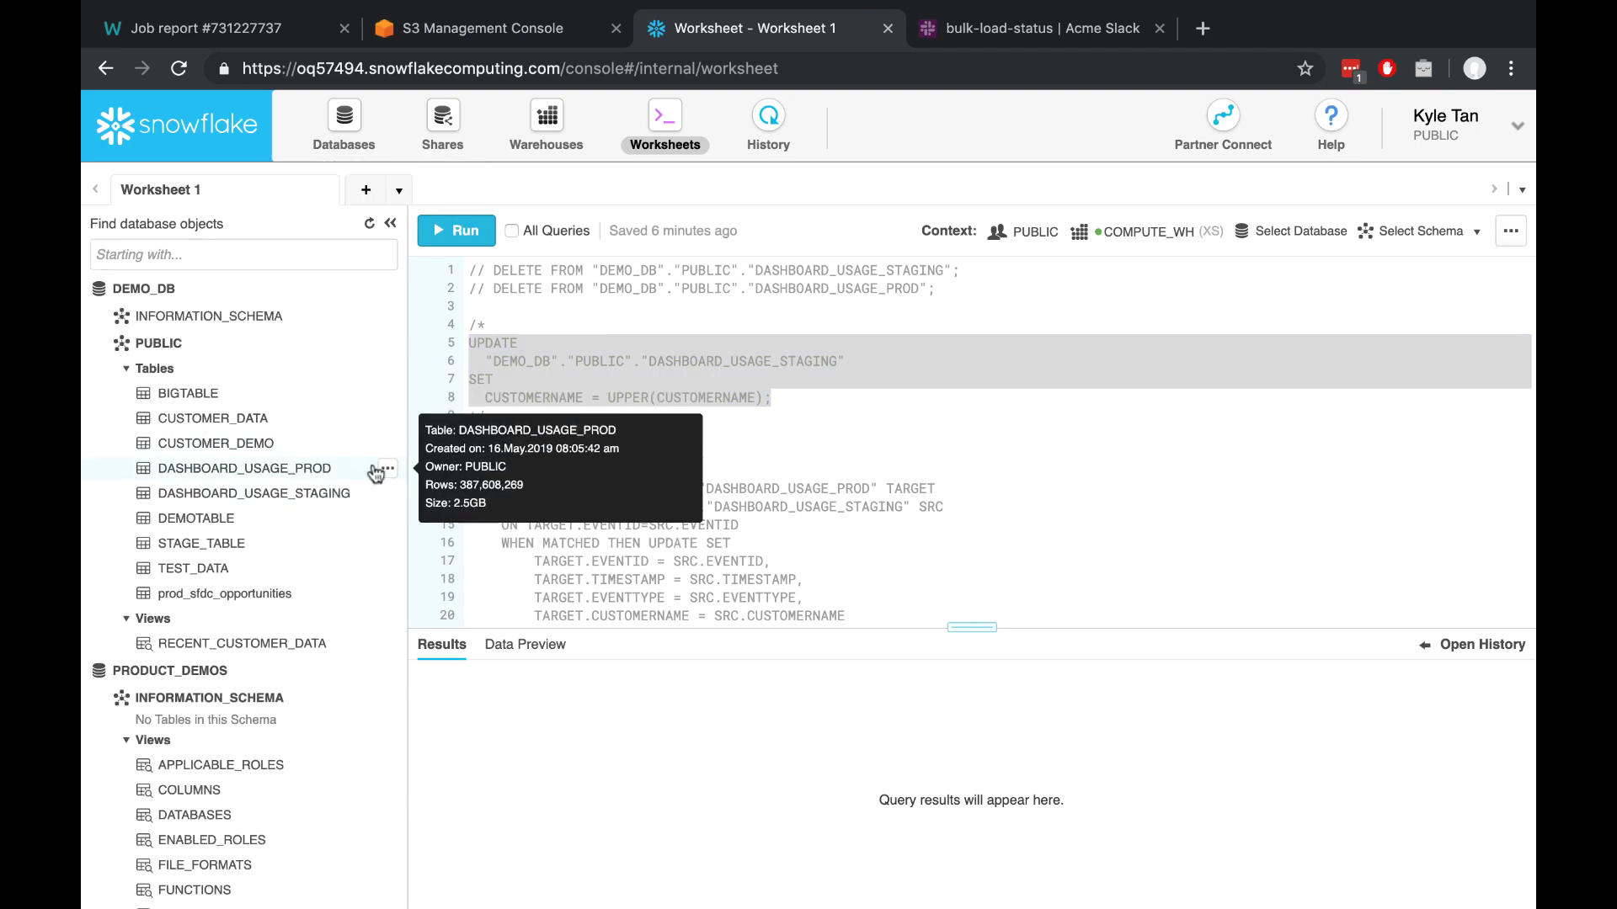
Step: Preview DASHBOARD_USAGE_PROD data and inspect the uppercased customer name OUTMINING
click(386, 470)
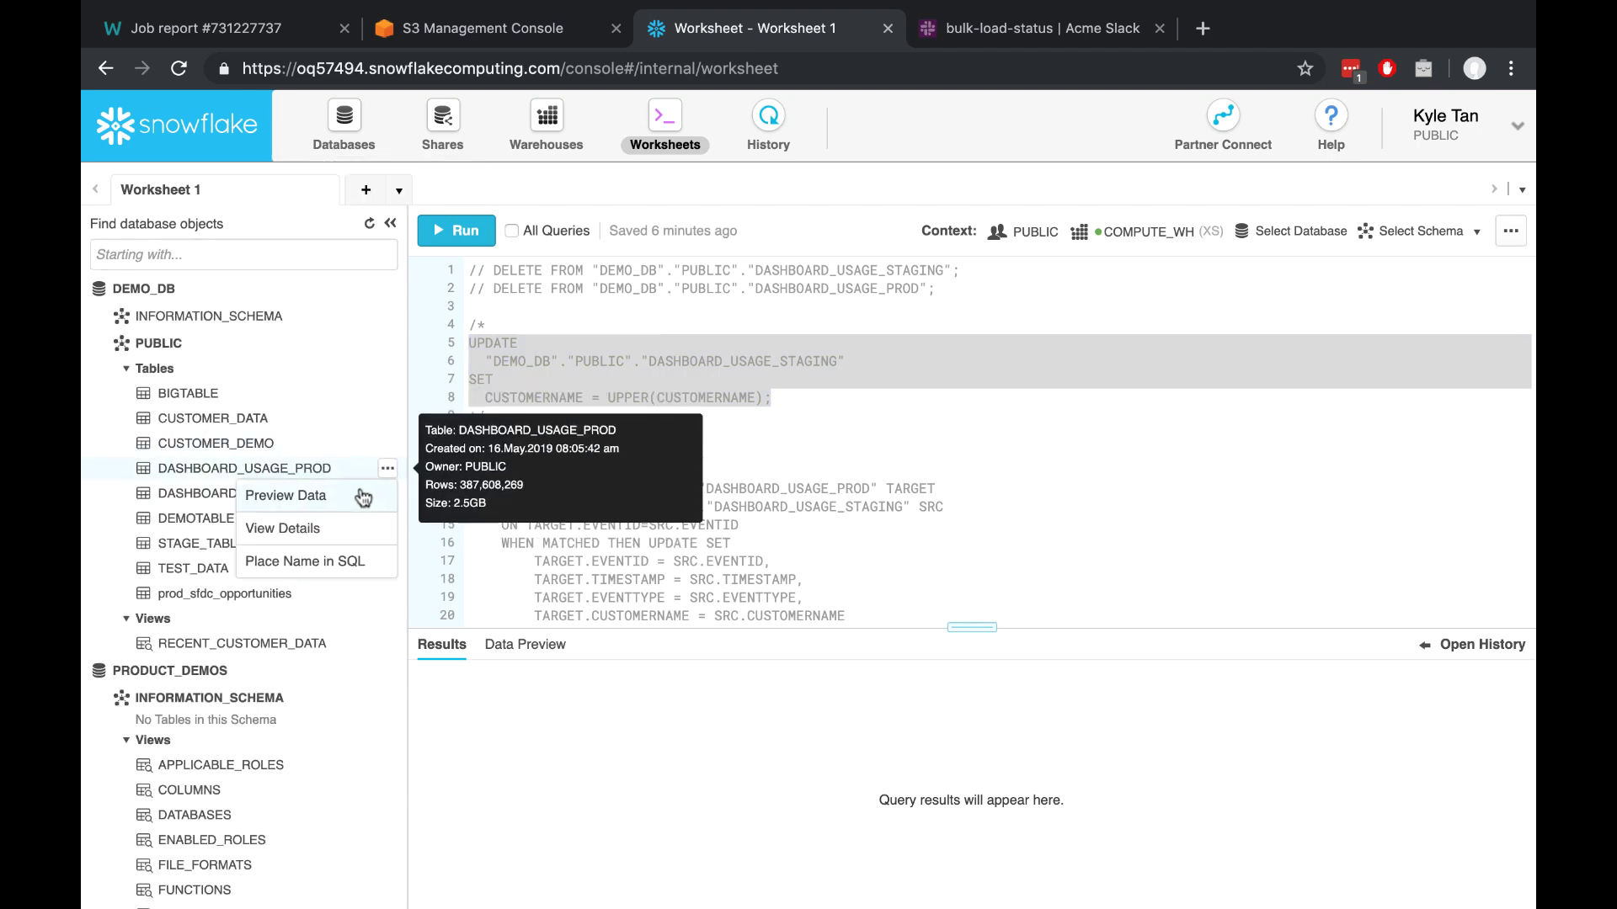
click(363, 497)
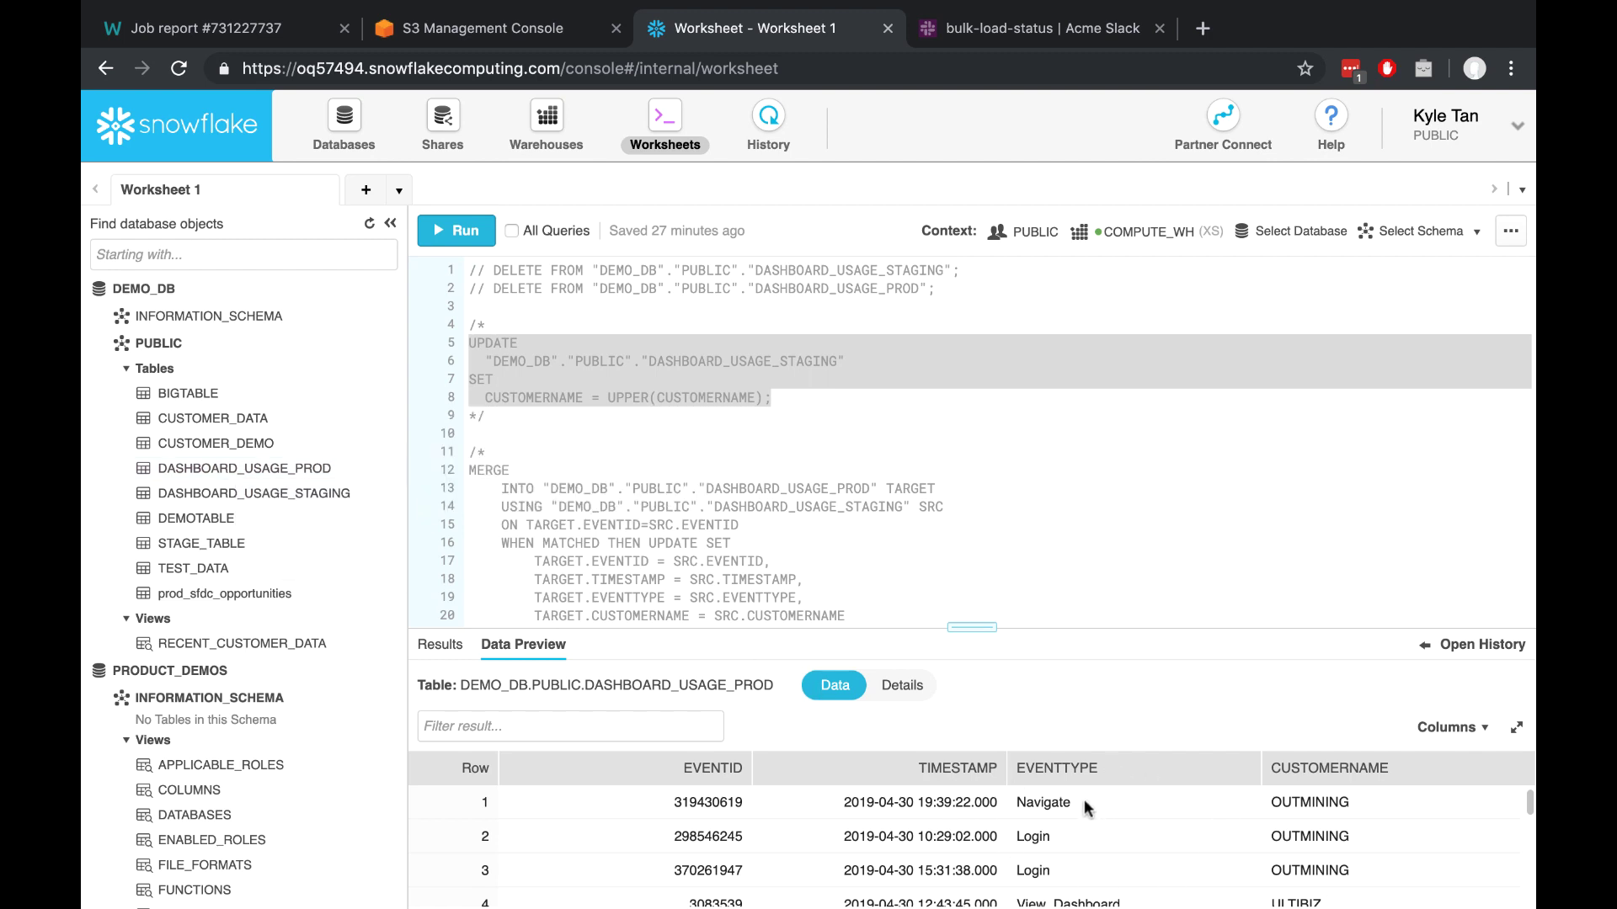
double_click(1321, 800)
Step: Refresh the Workato job report to show Complete and reveal the trigger's input details
click(215, 28)
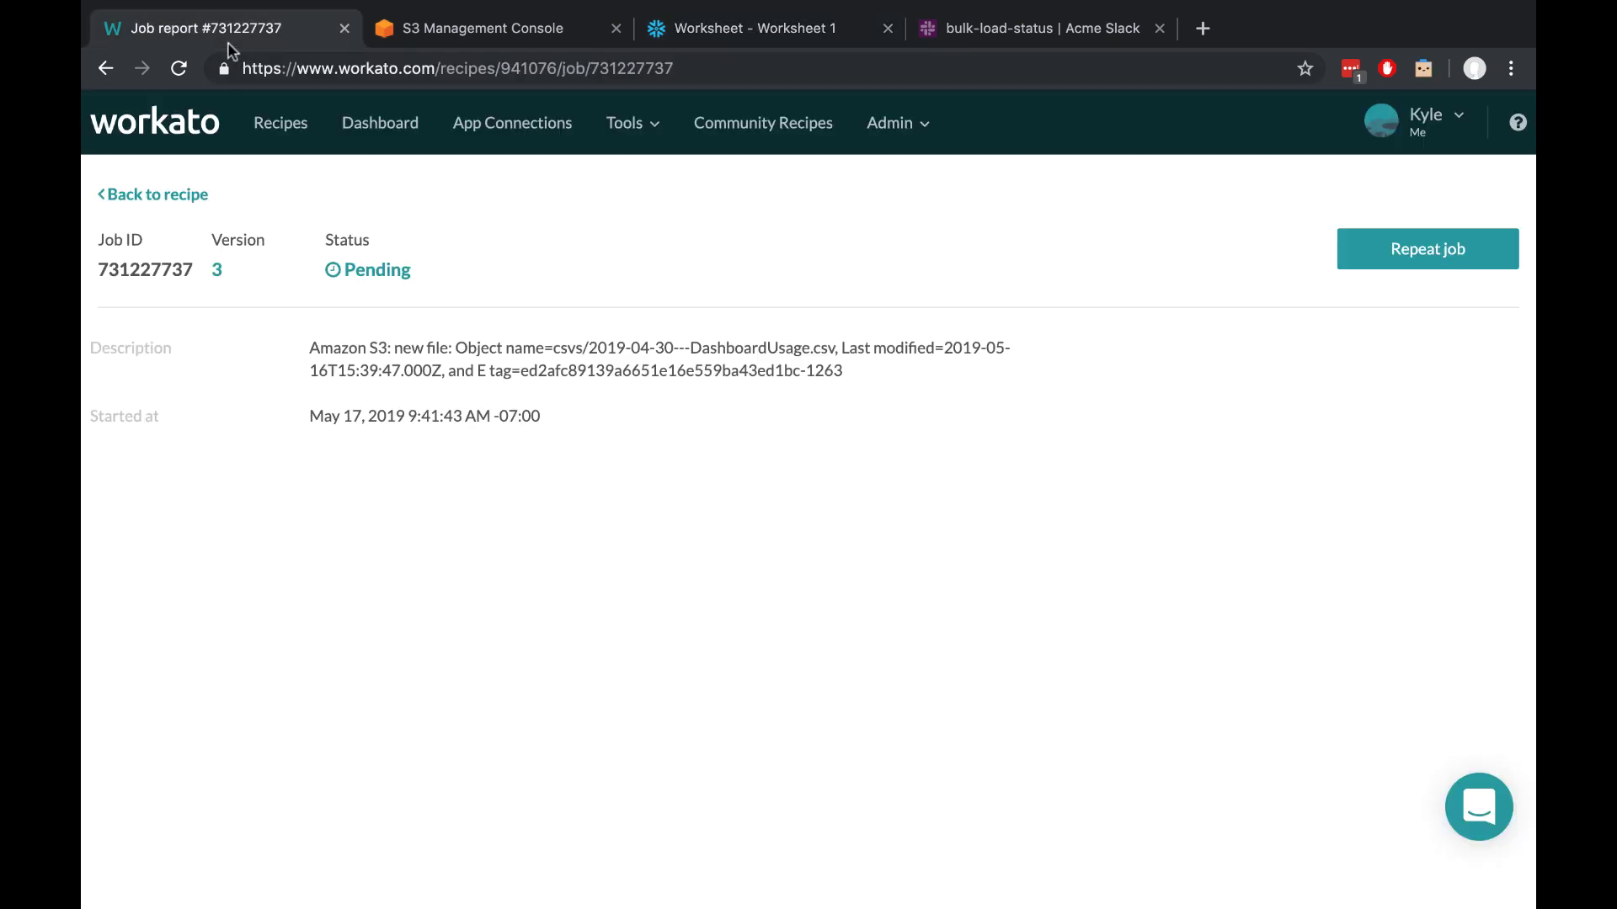
click(173, 70)
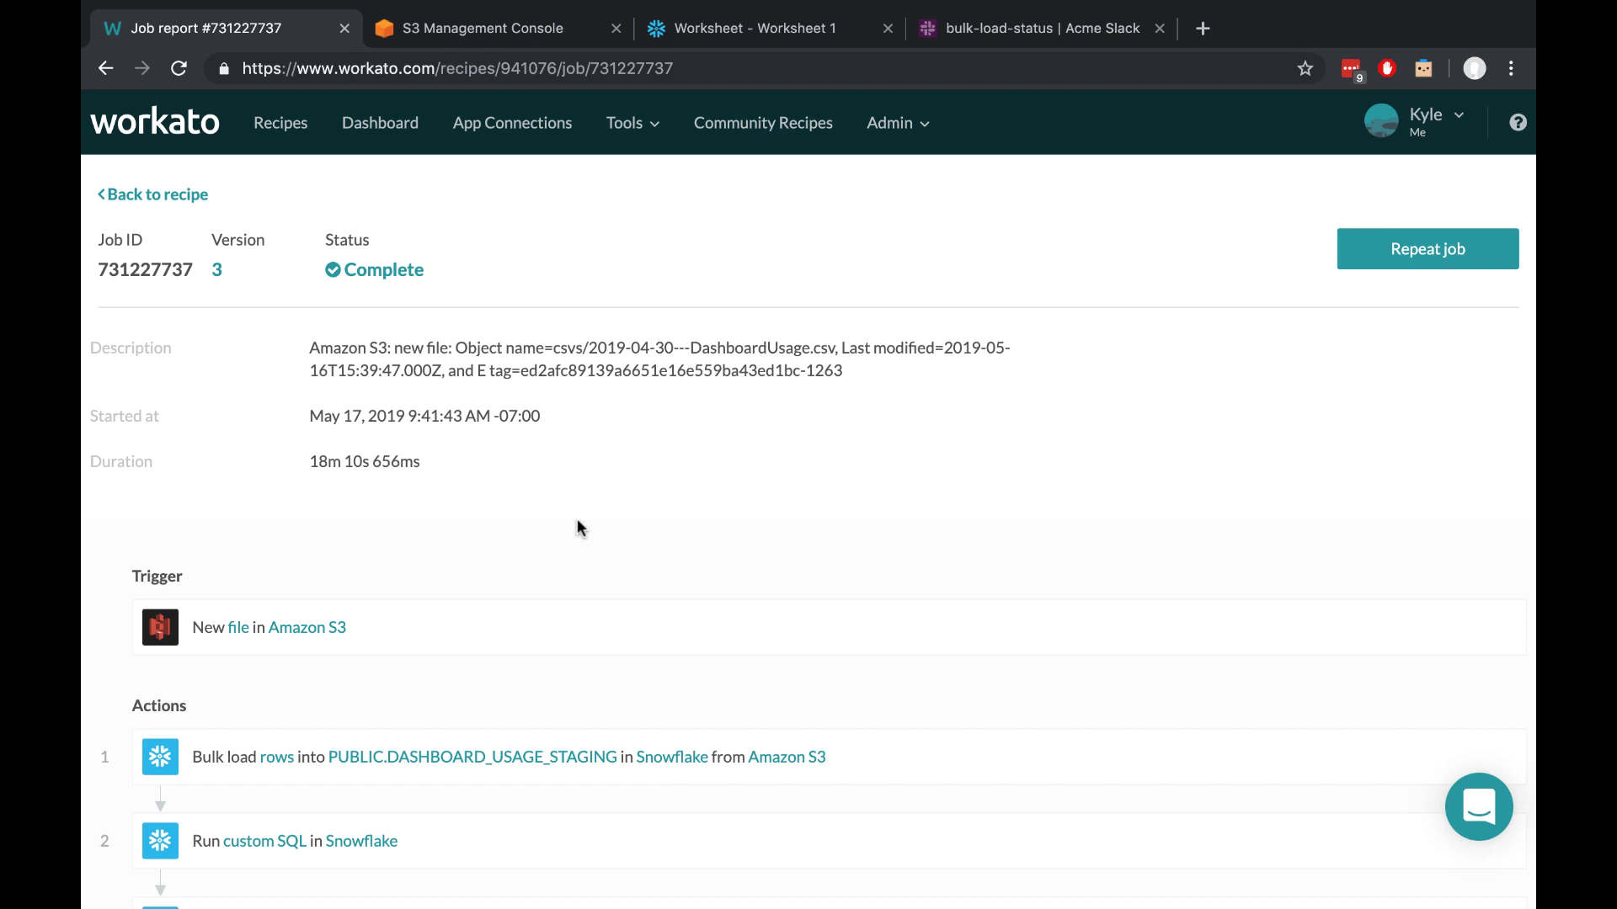
click(469, 486)
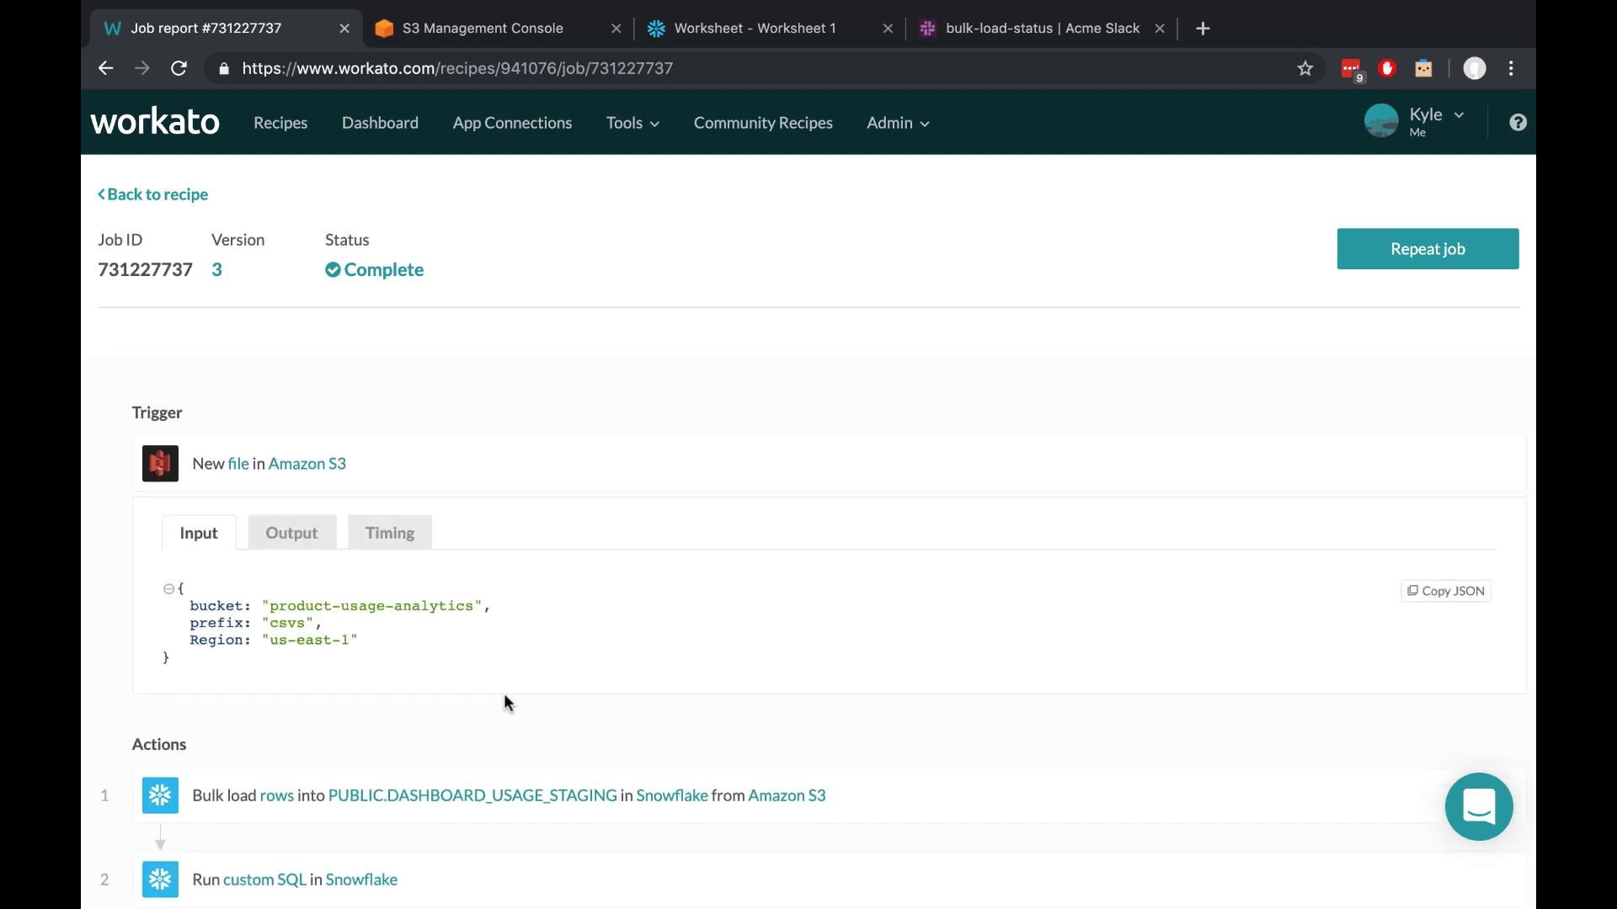
Step: Show the bulk load step's output: LOADED, 387608269 rows, 0 errors
scroll(504, 699, down, 5)
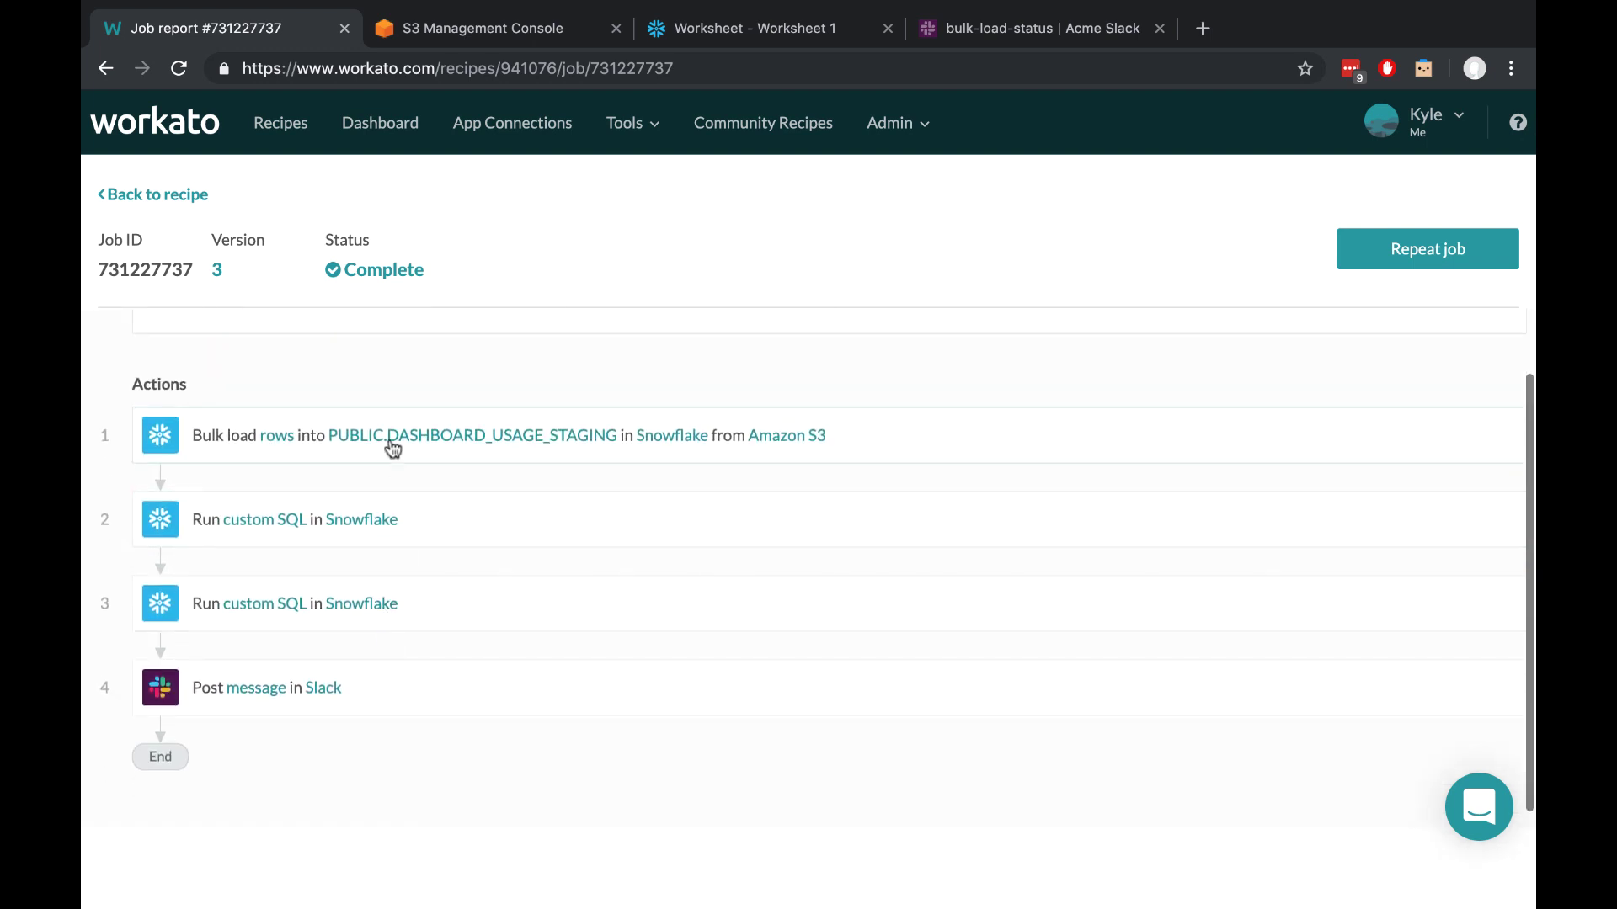
click(389, 443)
click(281, 505)
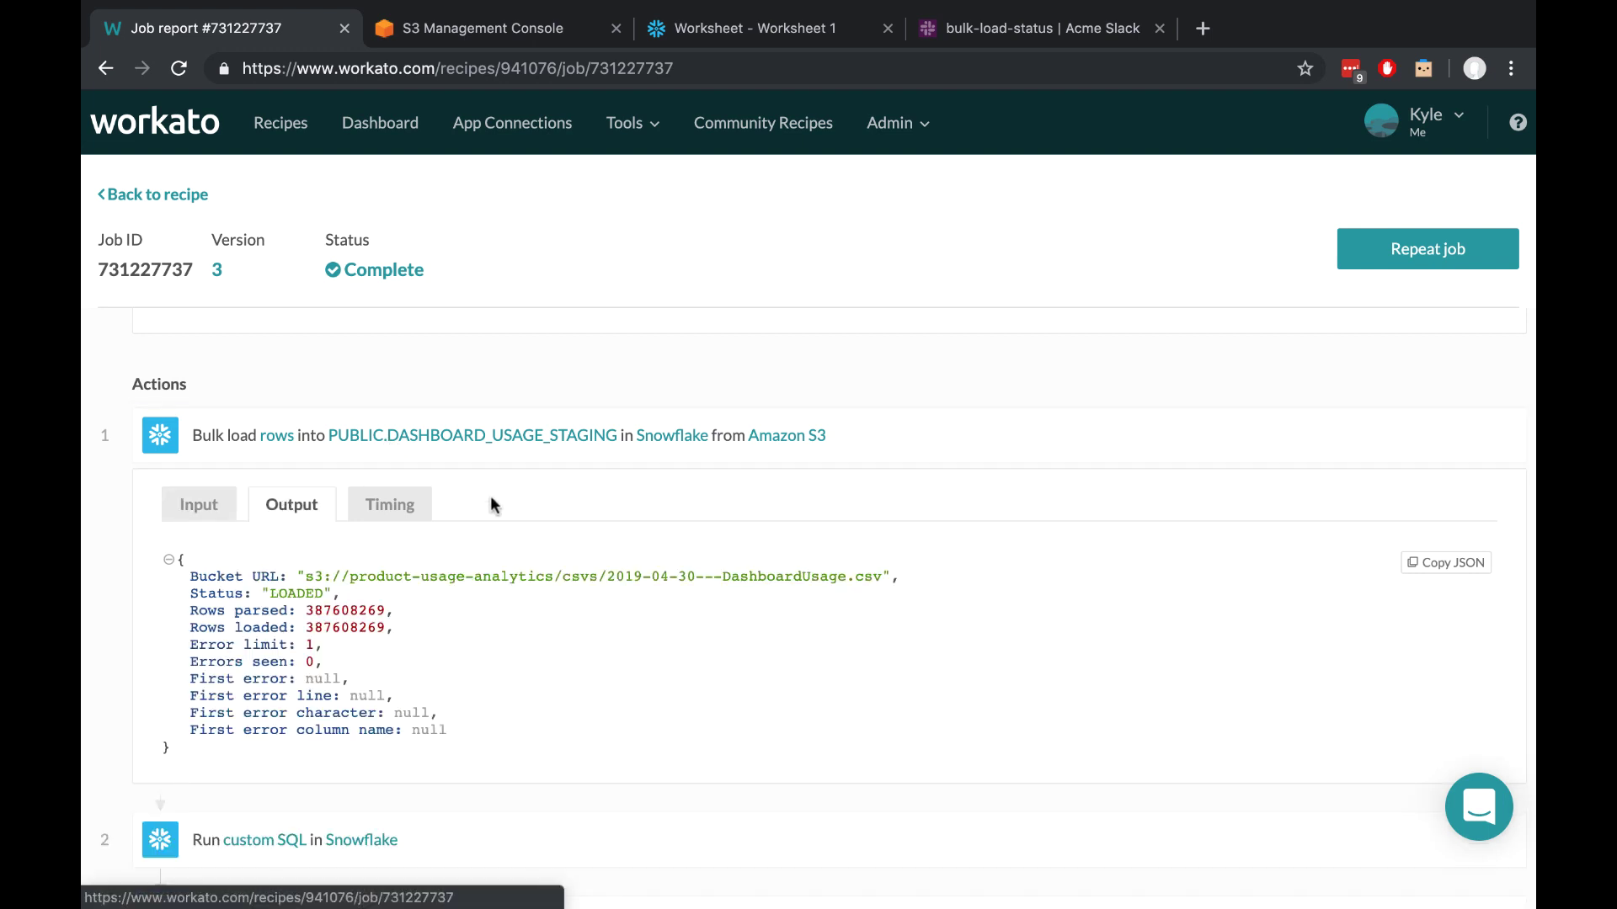